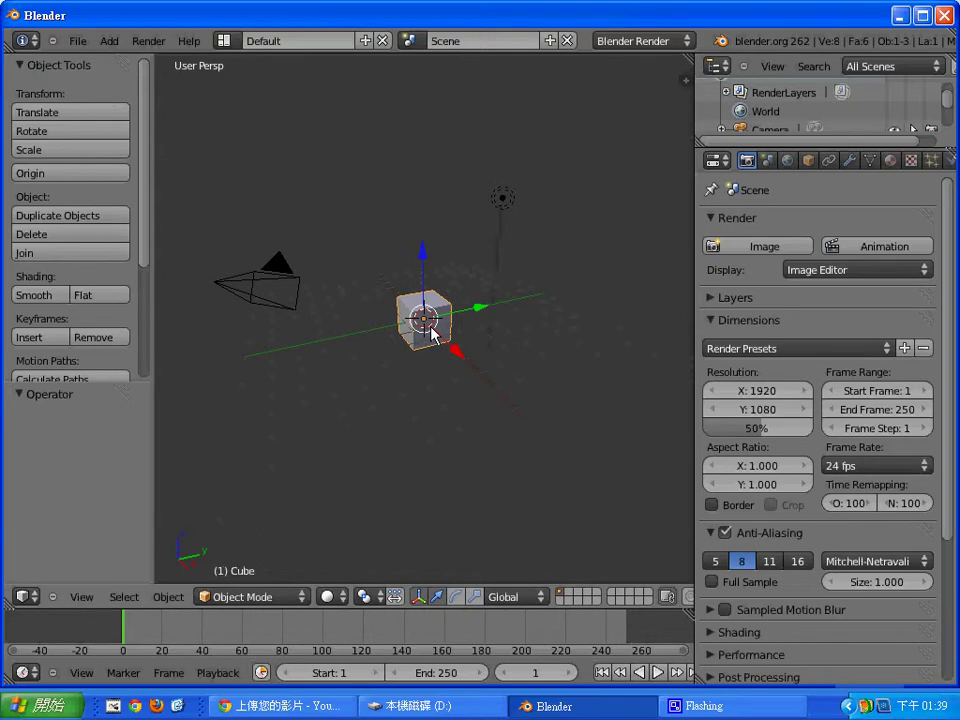
# Delete the default cube, leaving only the camera and lamp in the scene
pyautogui.press('x')
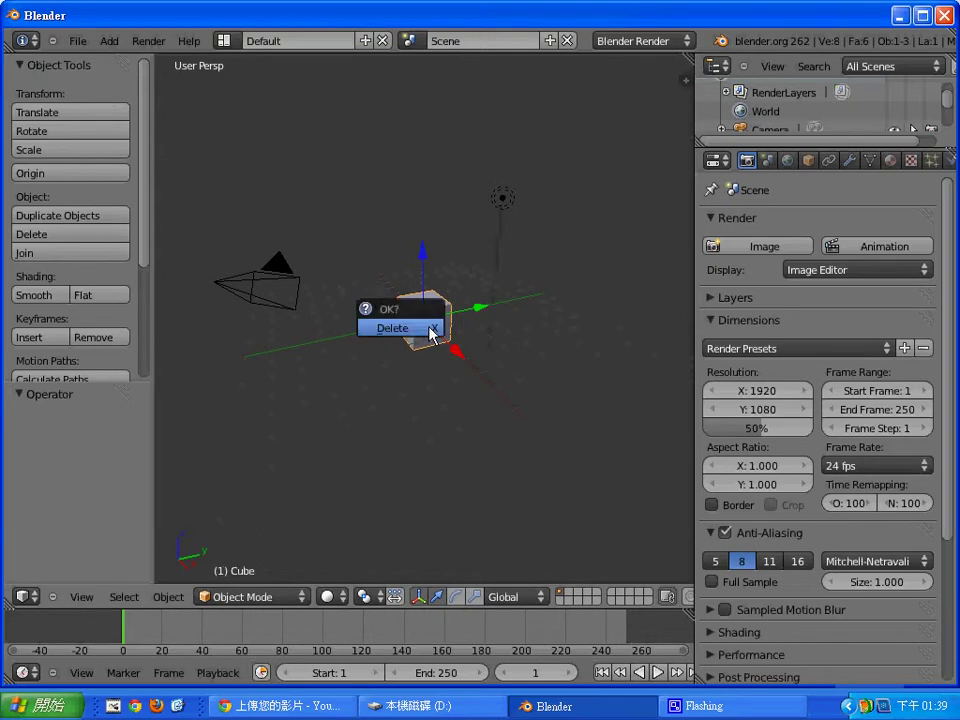
pyautogui.click(432, 333)
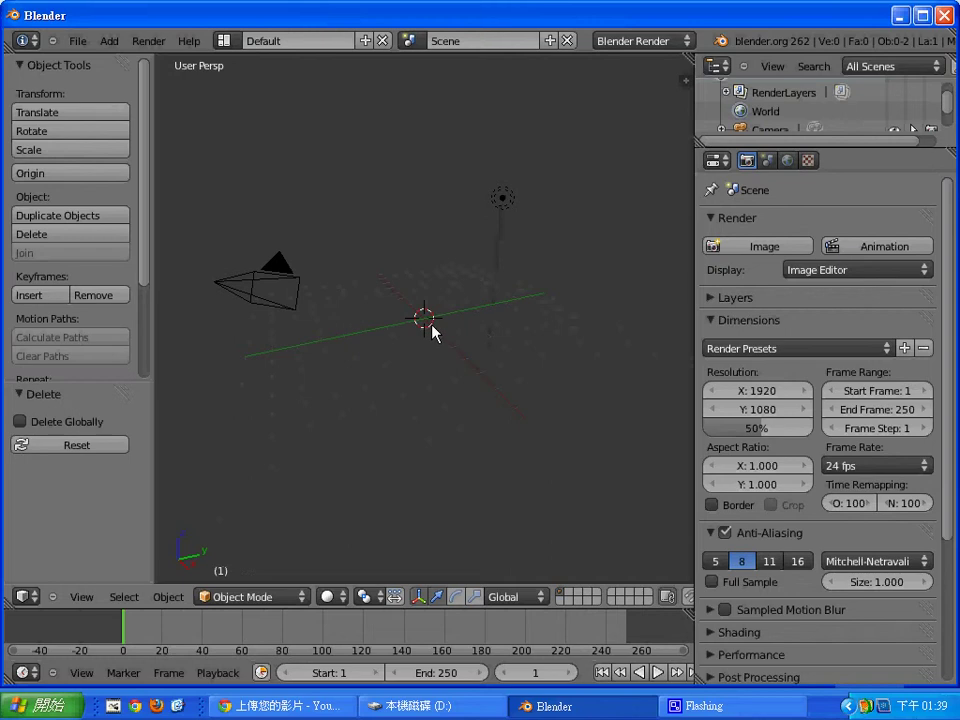
pyautogui.hotkey('shift', 'a')
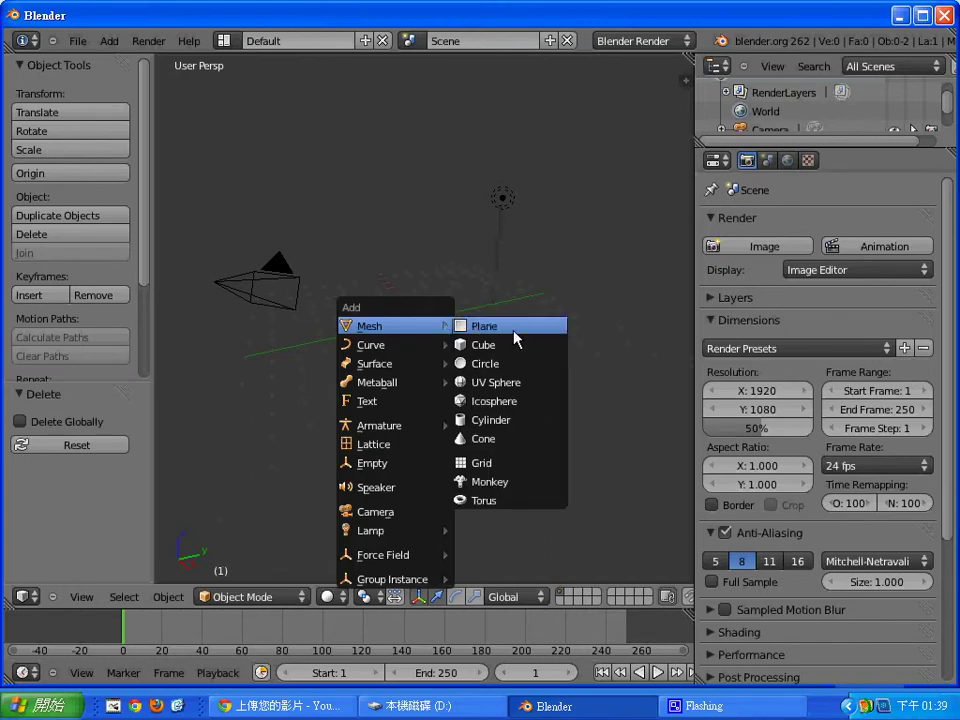
# Add a plane at the scene centre, scale it, and check a test render
pyautogui.click(514, 337)
pyautogui.press('s')
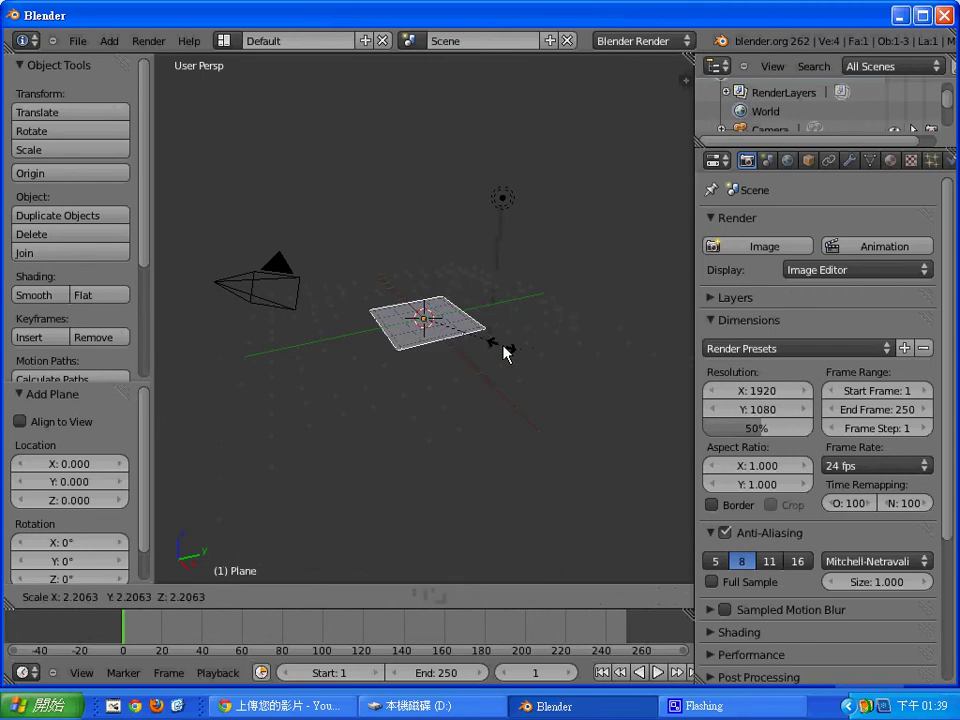
pyautogui.click(576, 366)
pyautogui.press('F12')
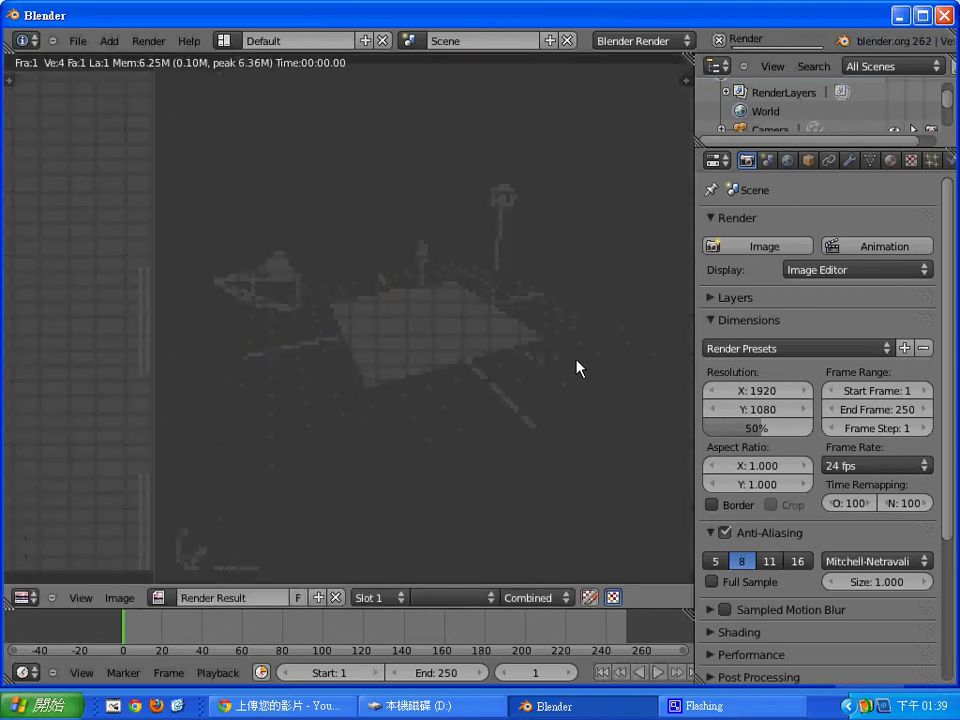
pyautogui.press('Escape')
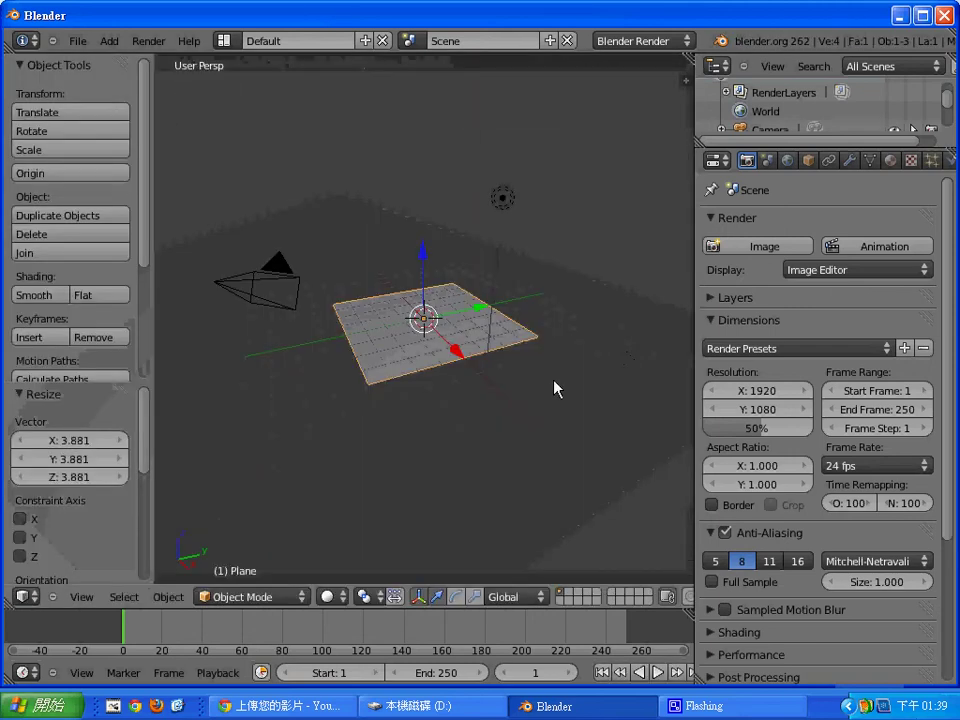
# Shrink the plane to 0.710 and render, then rescale to 0.922 and enter Edit Mode
pyautogui.press('s')
pyautogui.click(517, 351)
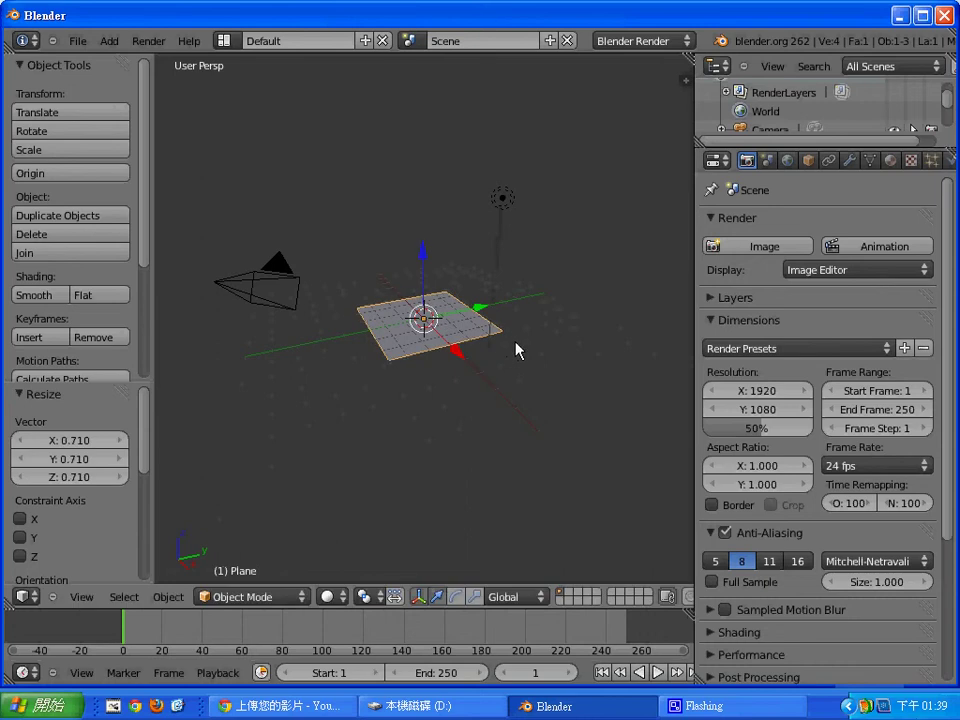
pyautogui.press('F12')
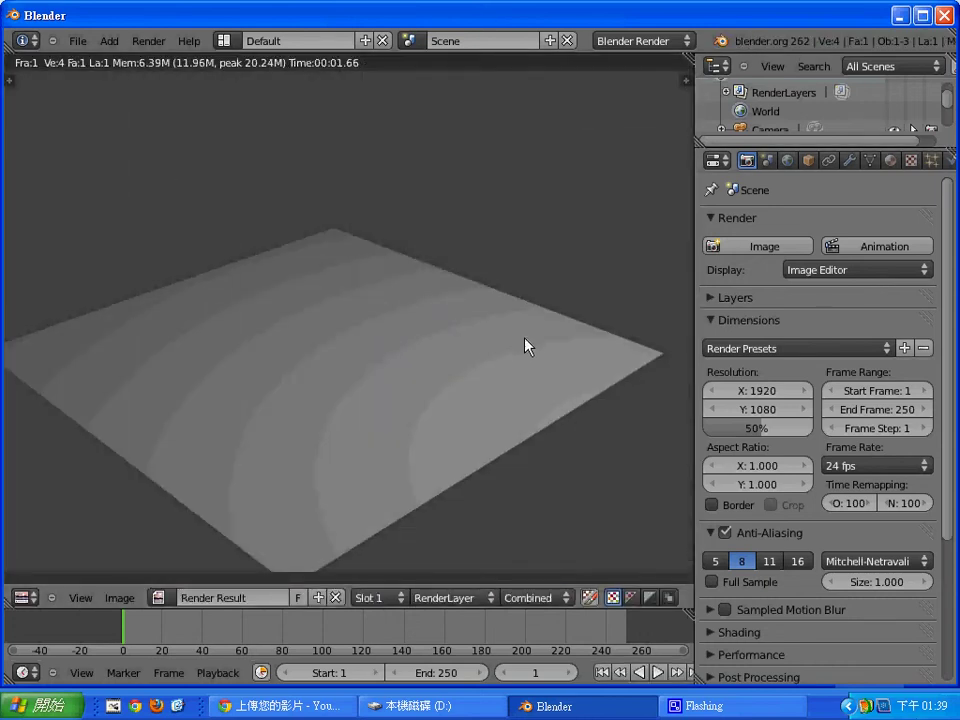
pyautogui.press('Escape')
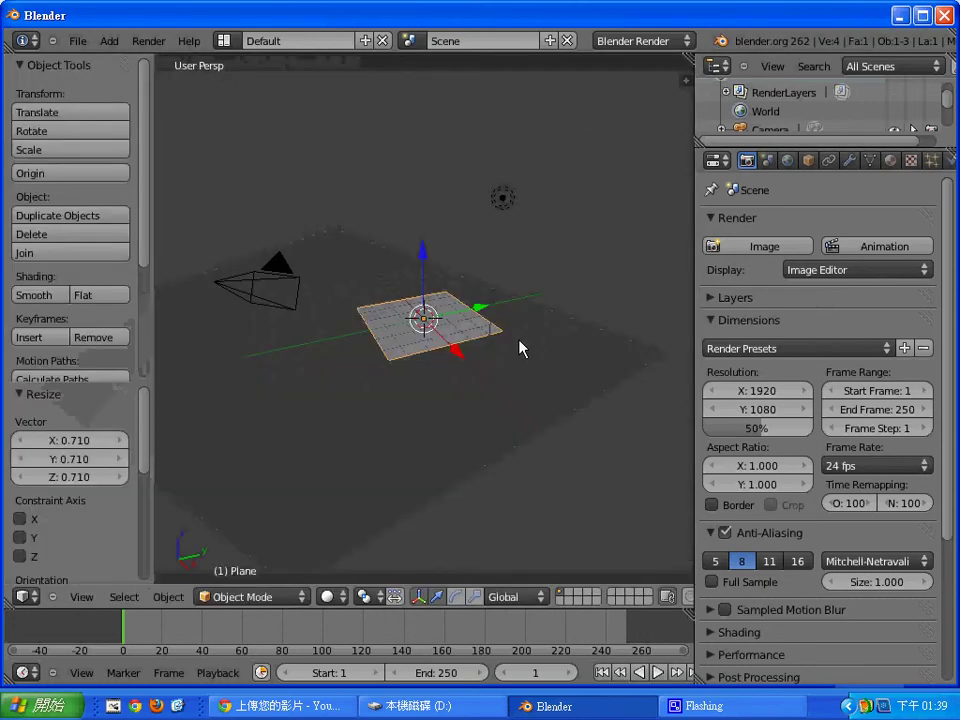
pyautogui.press('s')
pyautogui.click(507, 335)
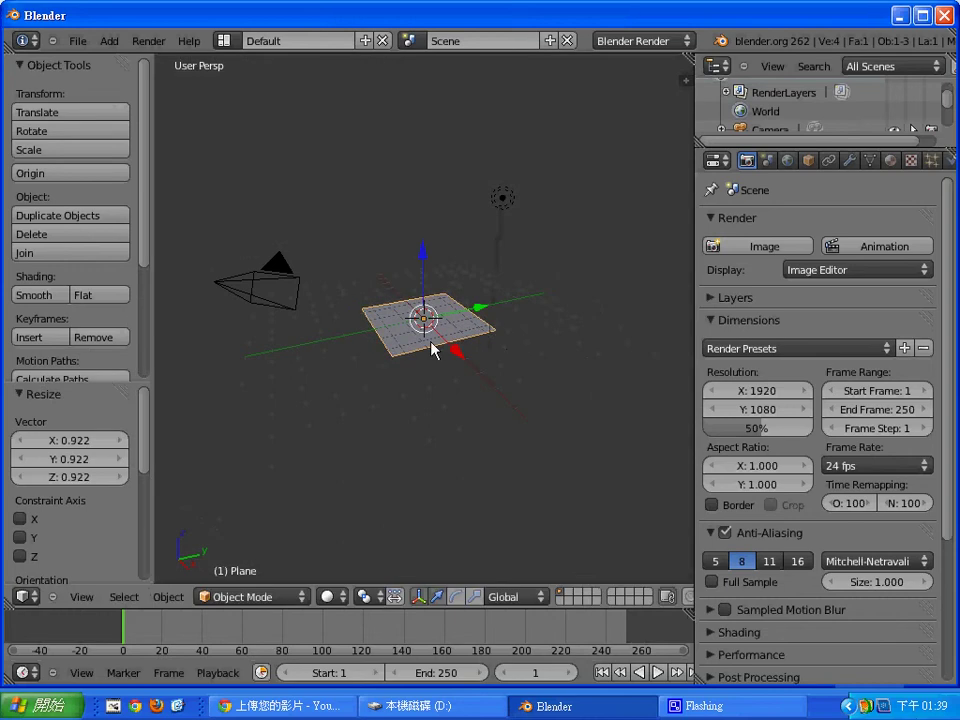
pyautogui.press('Tab')
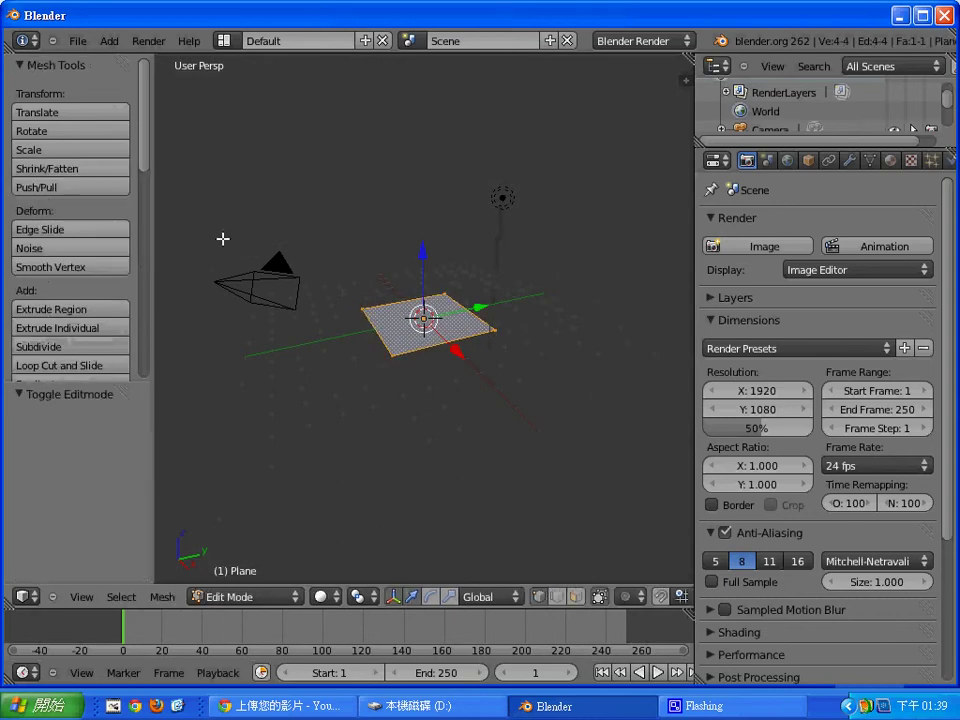
# Subdivide the plane's mesh with 10 cuts, producing a 144-vertex grid
pyautogui.moveTo(143, 152); pyautogui.dragTo(143, 193)
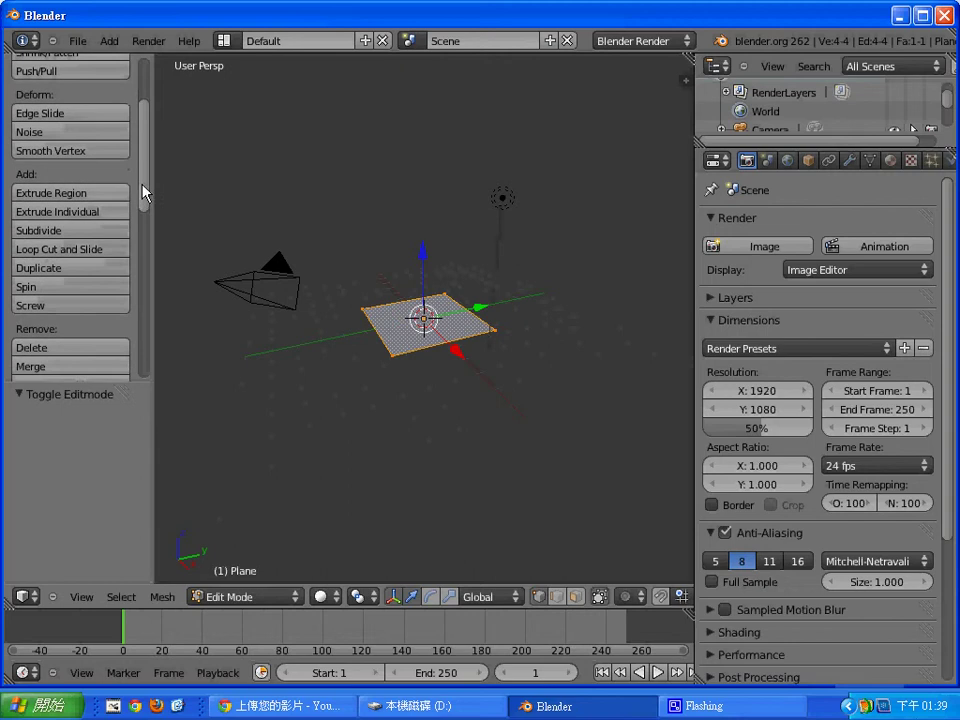
pyautogui.click(54, 231)
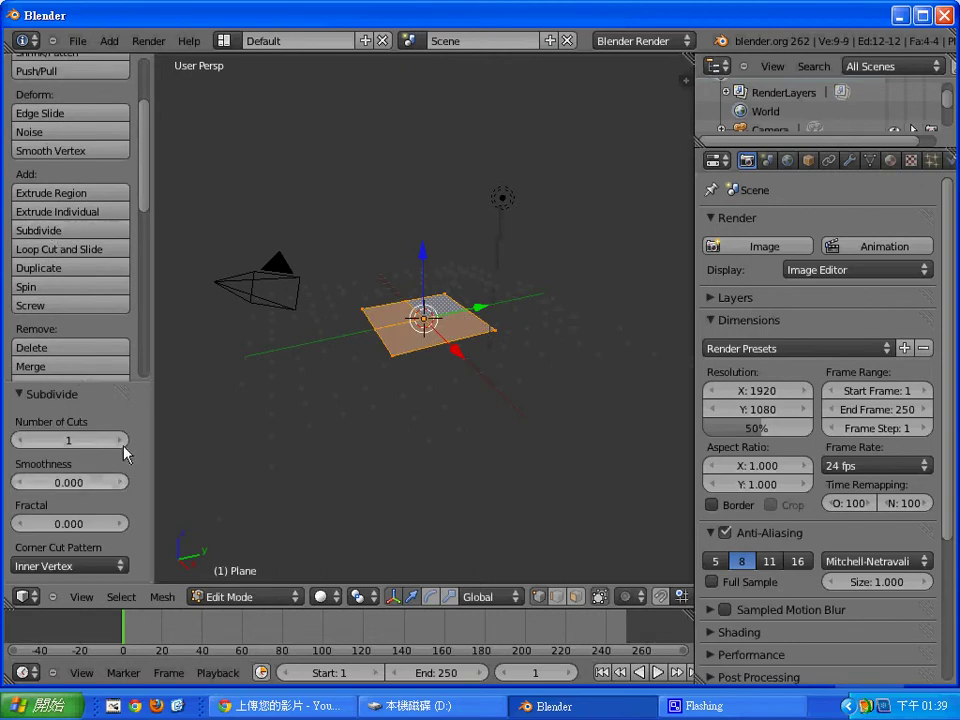
pyautogui.click(72, 441)
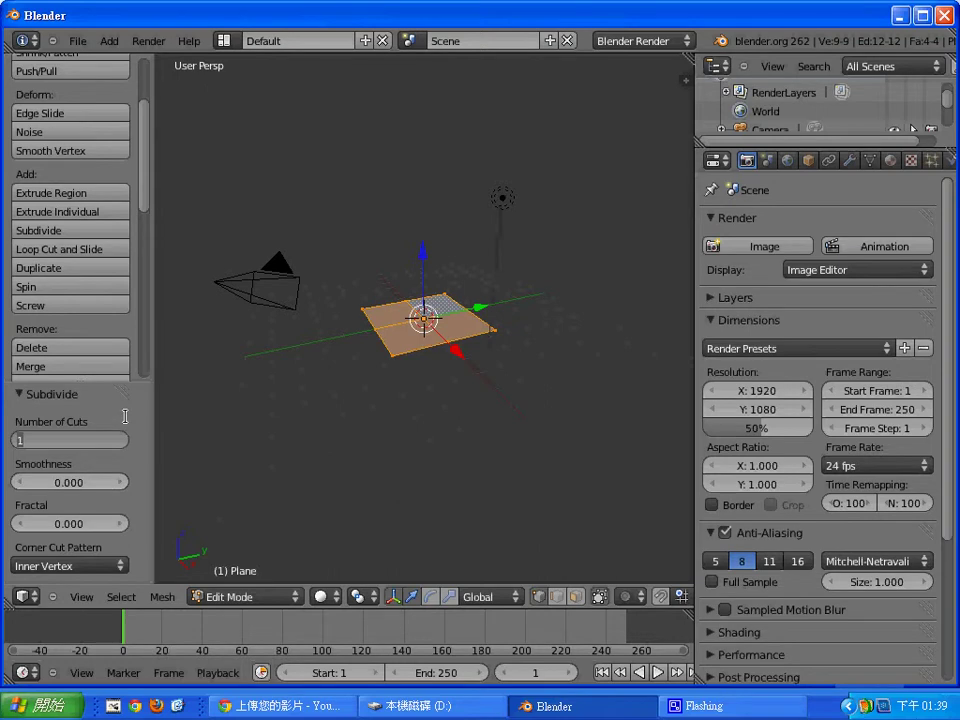
pyautogui.write('10')
pyautogui.press('Return')
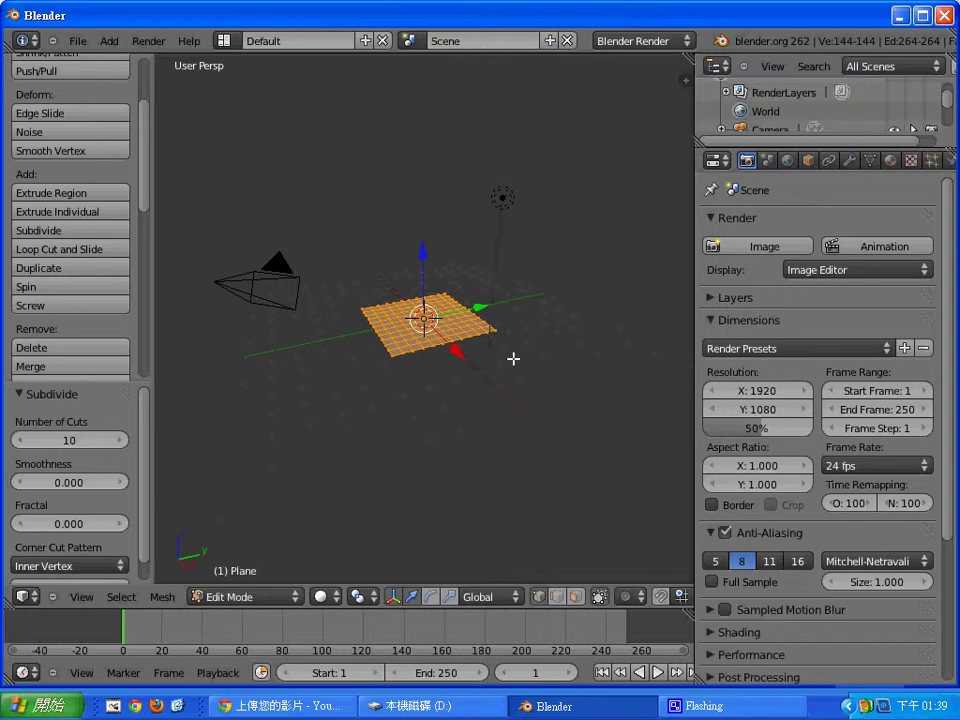
pyautogui.scroll(3, 450, 335)
pyautogui.scroll(1, 455, 332)
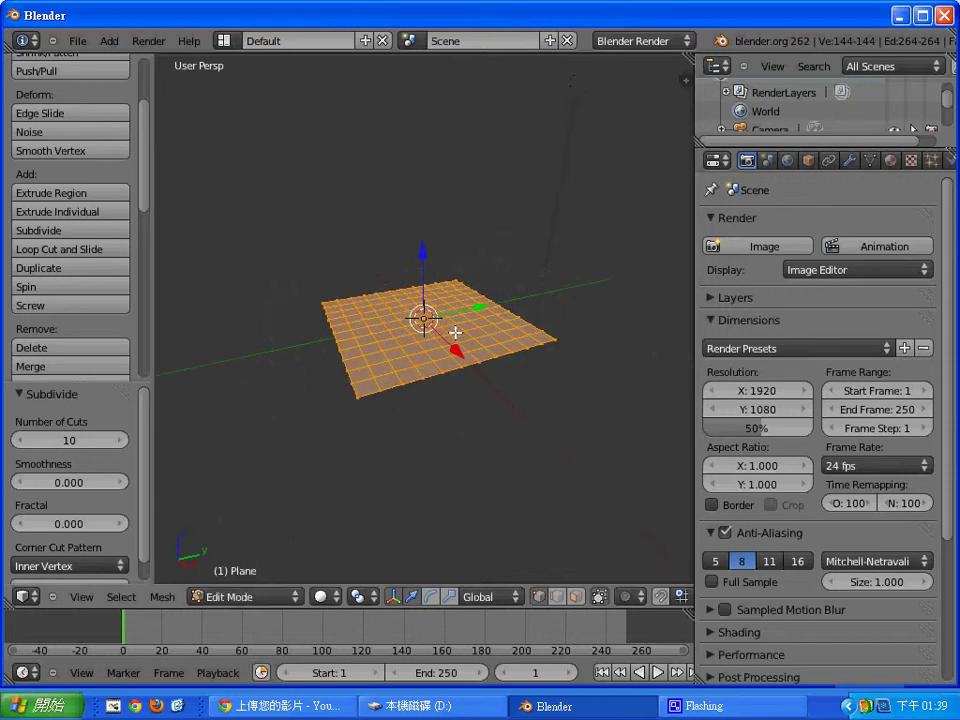
pyautogui.scroll(3, 455, 332)
pyautogui.scroll(-4, 455, 332)
pyautogui.scroll(-1, 455, 332)
pyautogui.scroll(3, 455, 332)
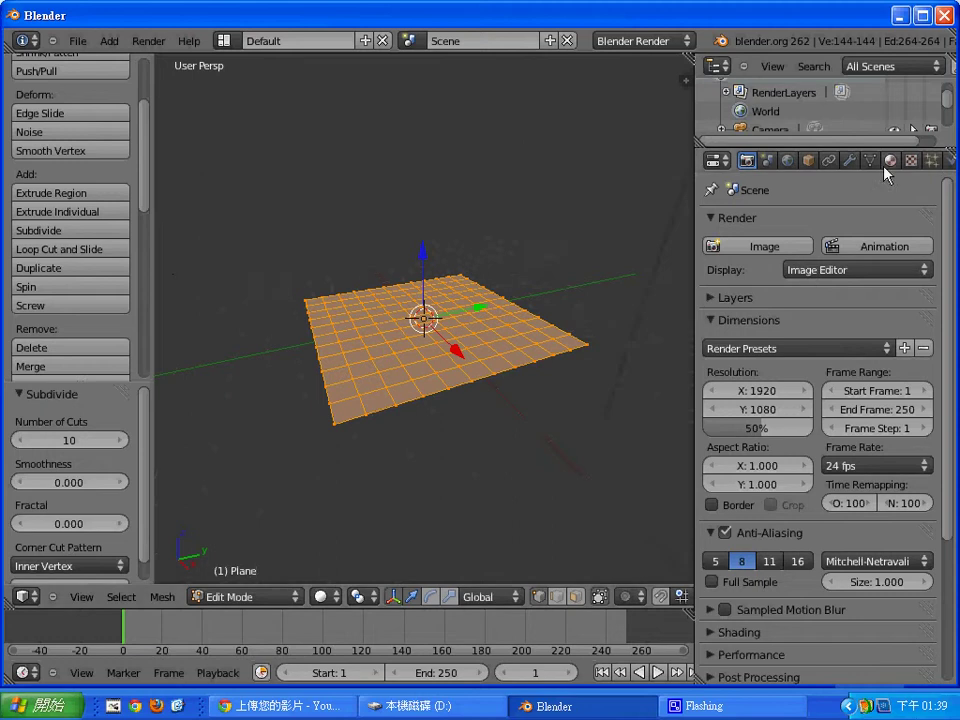
# Return to Object Mode and add a Deform > Wave modifier to the plane
pyautogui.click(850, 160)
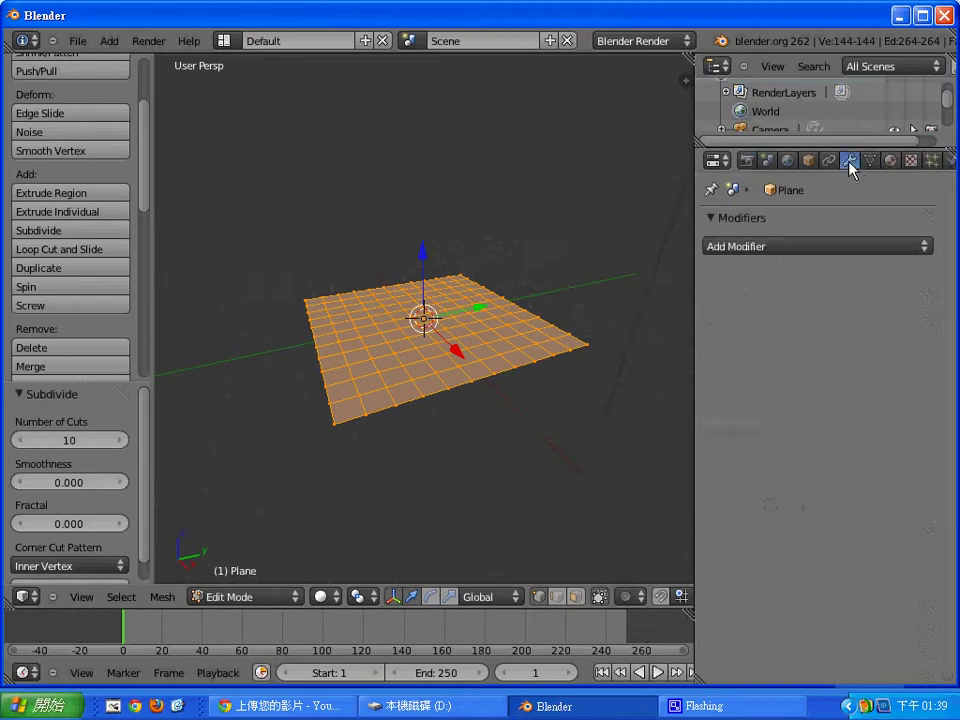
pyautogui.click(903, 251)
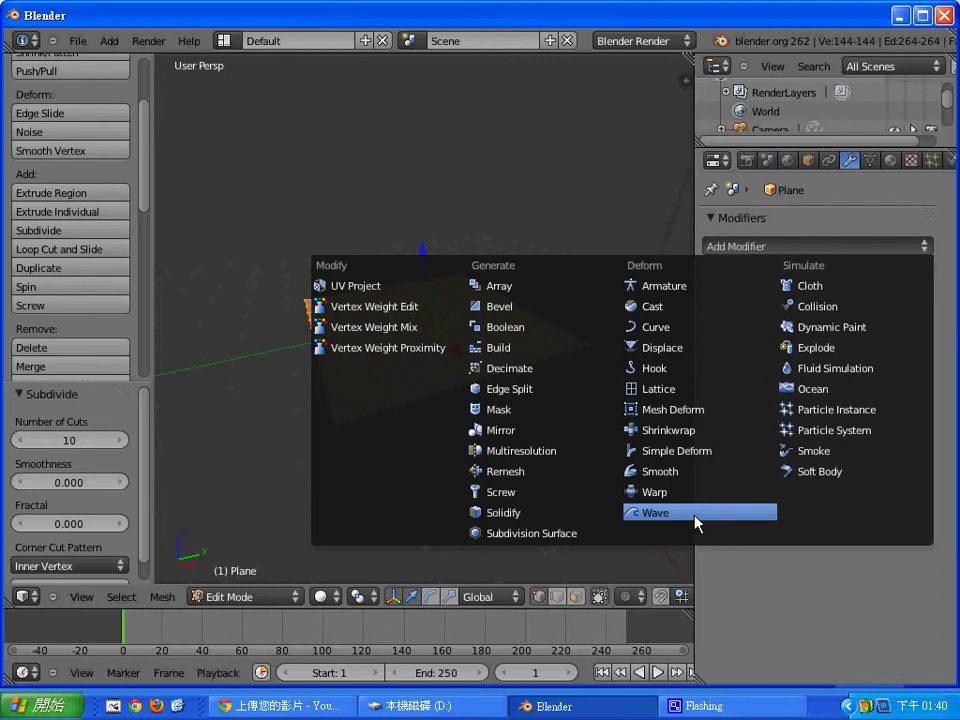
pyautogui.press('Escape')
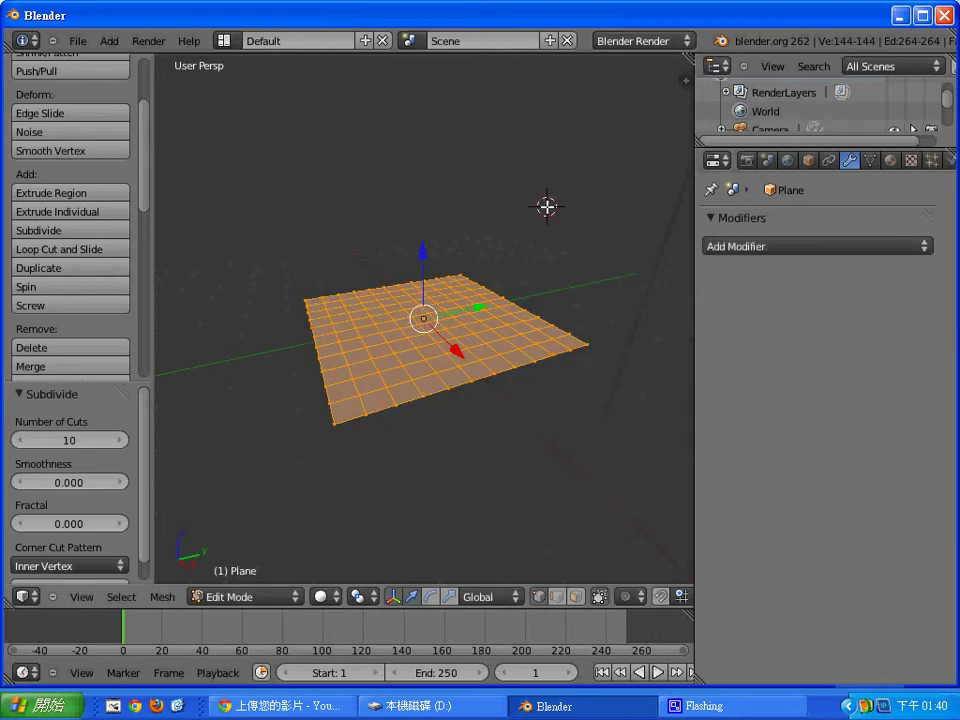
pyautogui.press('Tab')
pyautogui.click(905, 247)
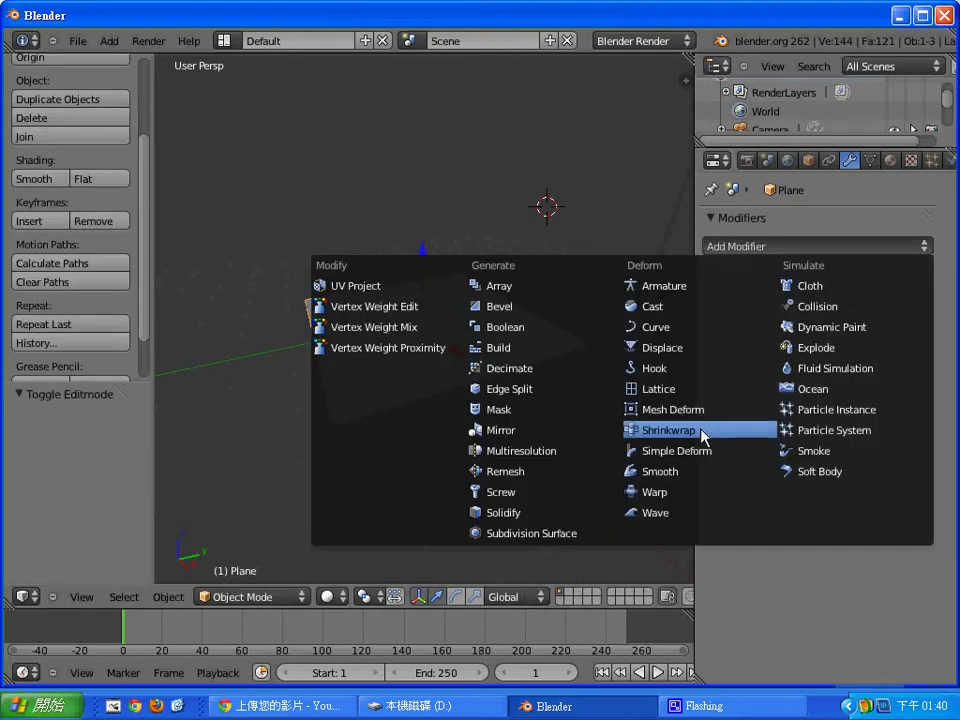
pyautogui.click(720, 521)
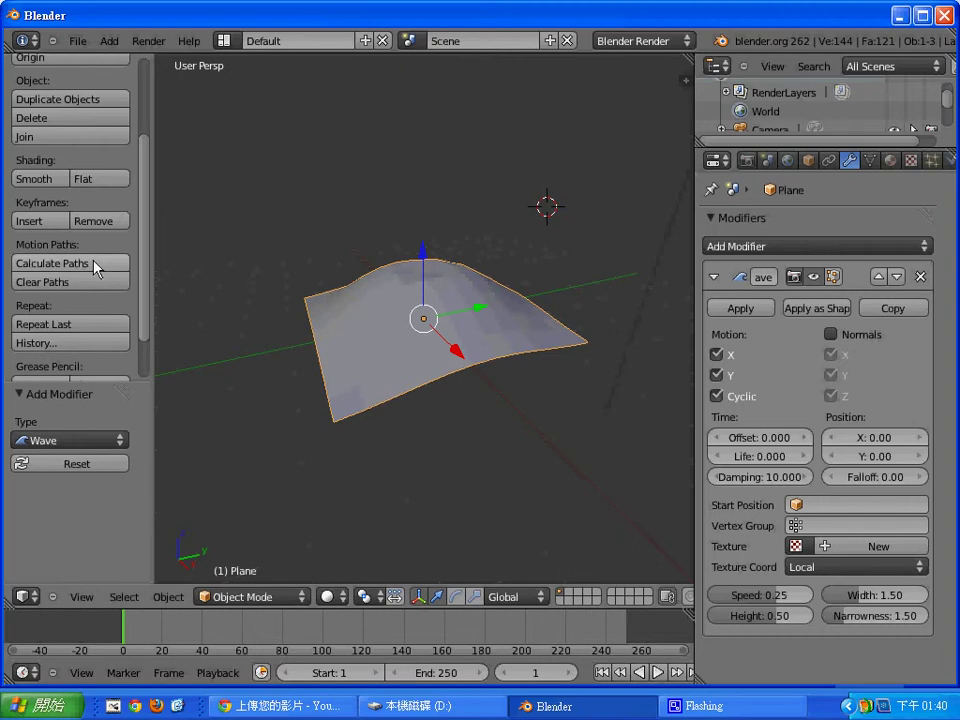
# Play the wave animation and adjust wave width to 0.73 and speed to about 0.02982
pyautogui.click(657, 672)
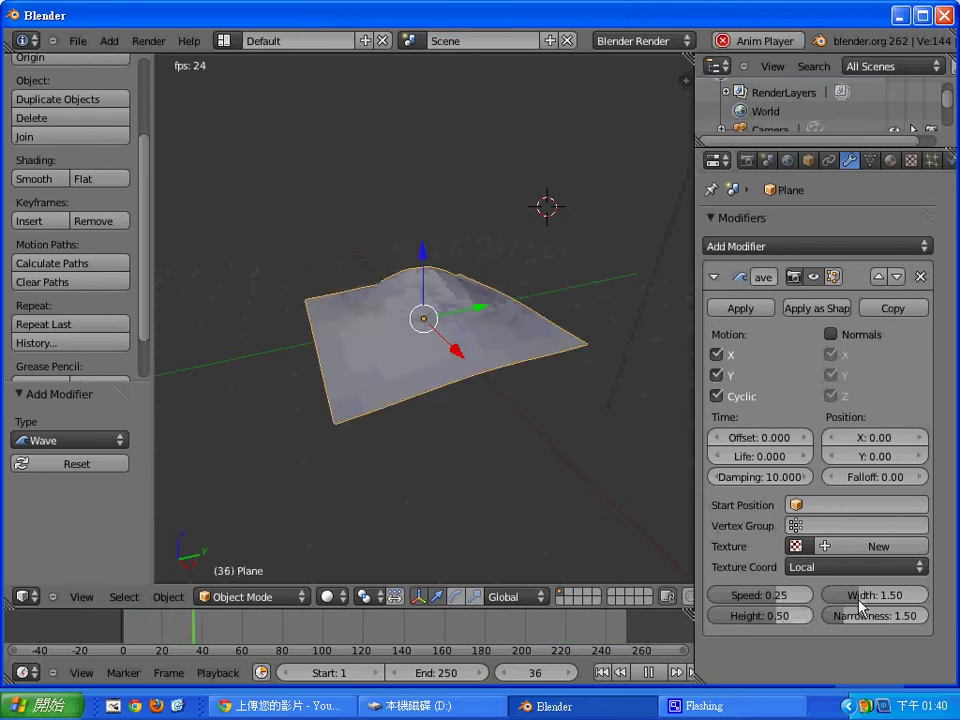
pyautogui.moveTo(860, 600); pyautogui.dragTo(836, 607)
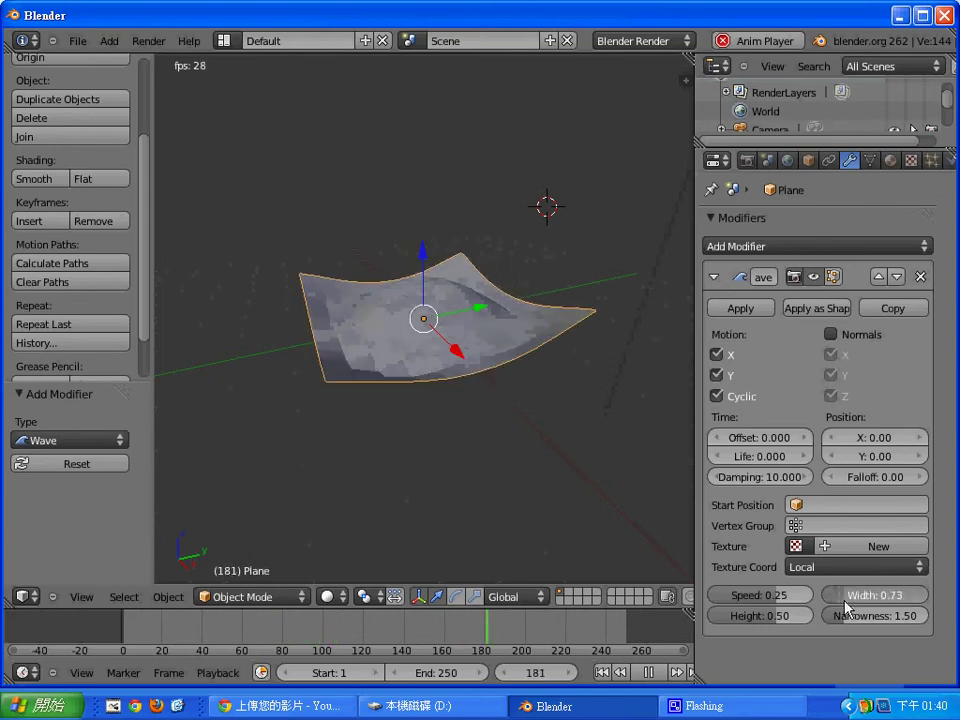
pyautogui.moveTo(836, 607); pyautogui.dragTo(855, 607)
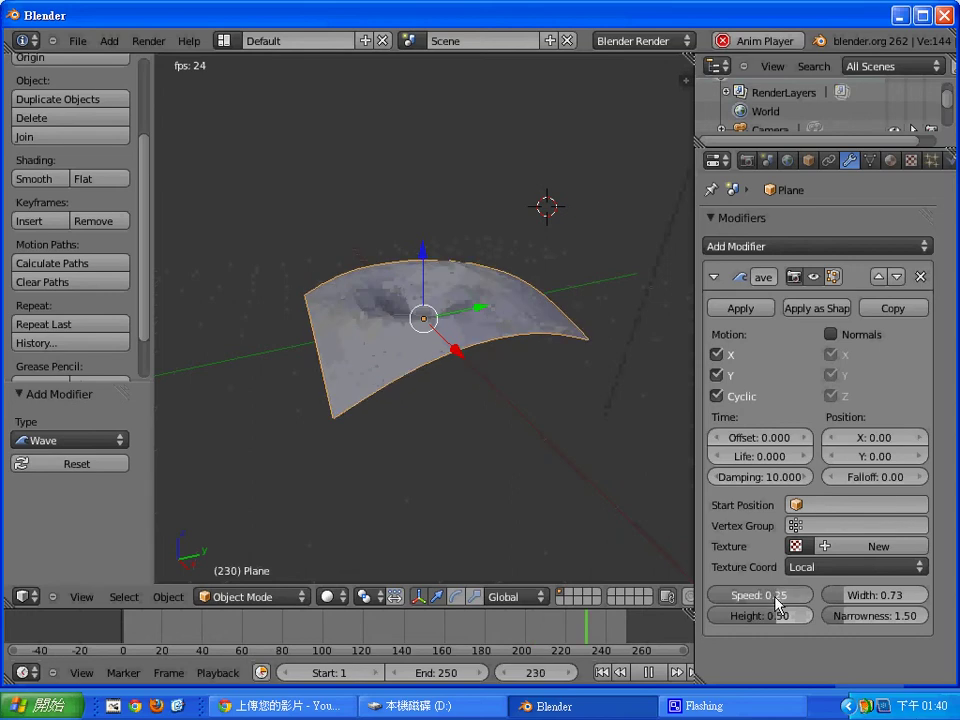
pyautogui.moveTo(775, 603); pyautogui.dragTo(765, 600)
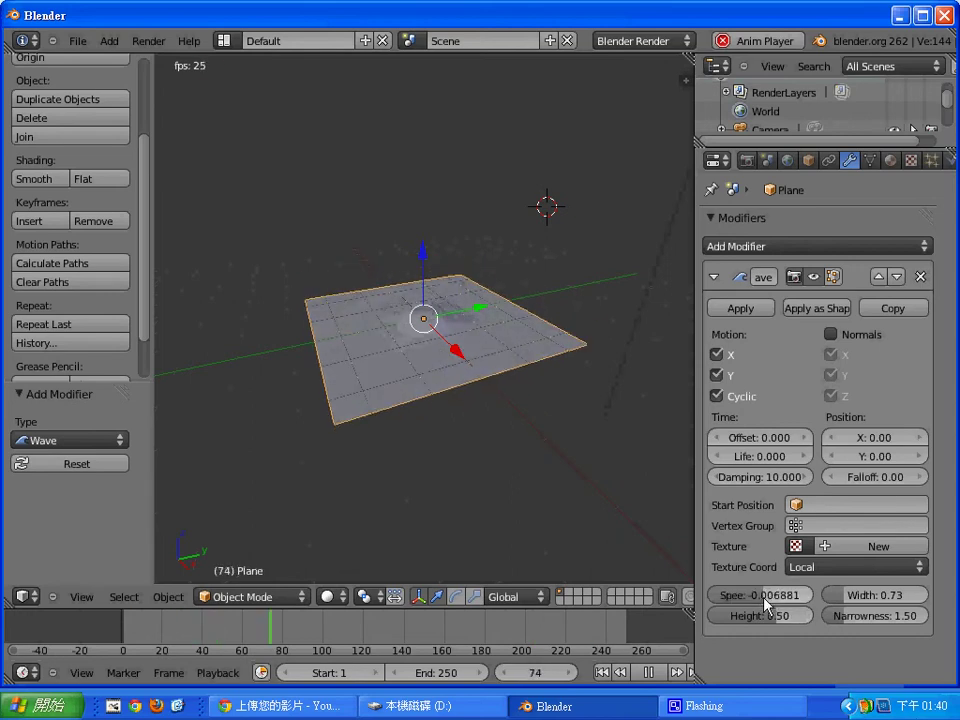
pyautogui.moveTo(765, 600); pyautogui.dragTo(769, 603)
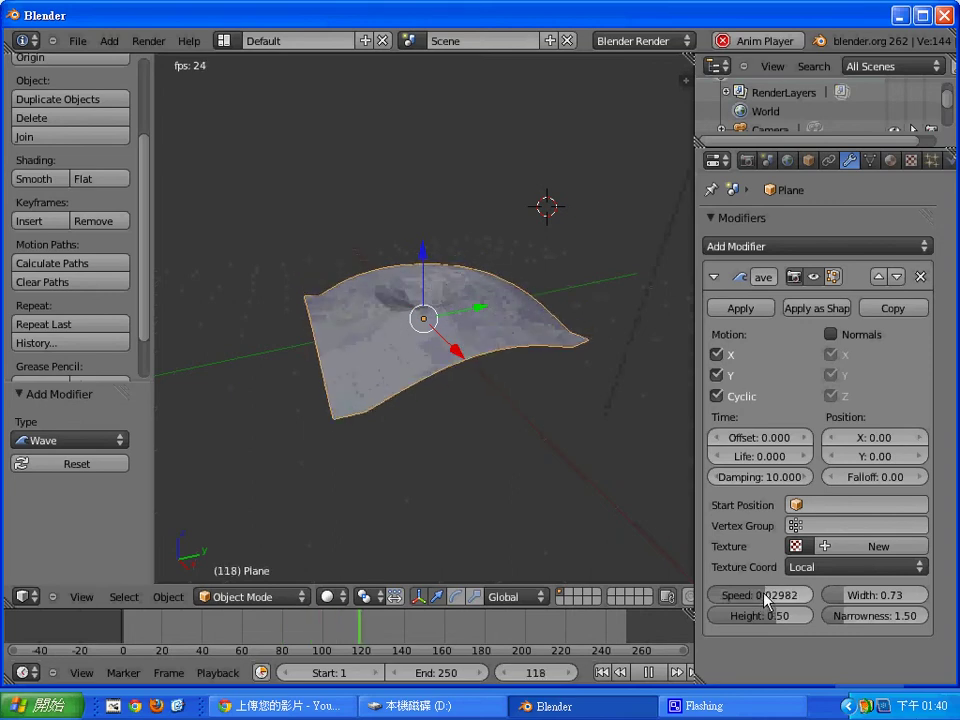
# Lower the Wave modifier width step by step from 0.73 to 0.27
pyautogui.click(841, 597)
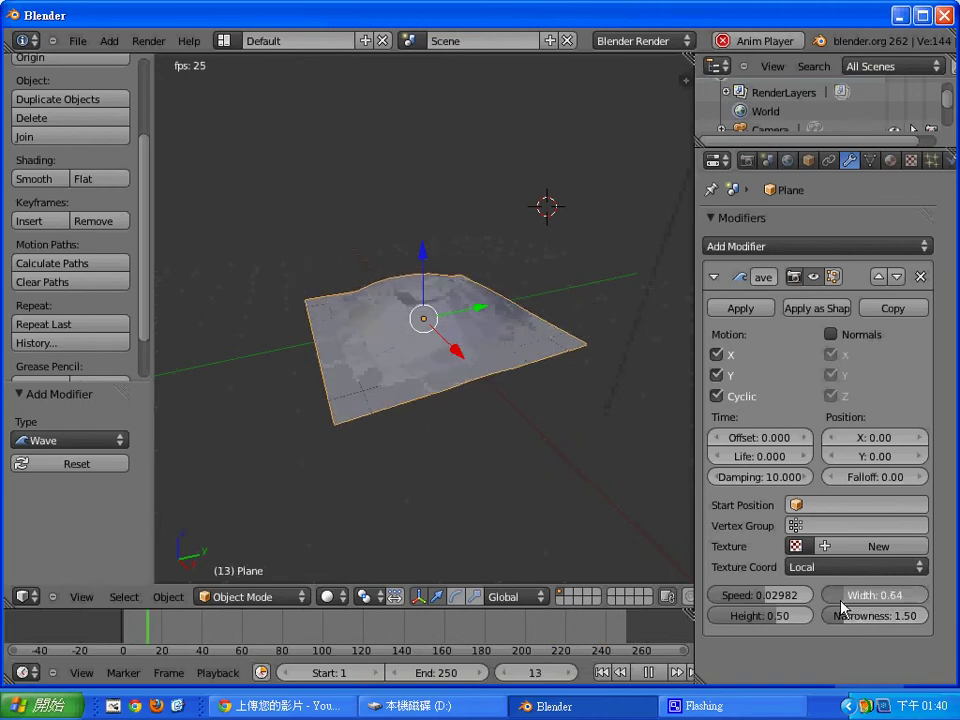
pyautogui.click(841, 597)
pyautogui.click(839, 598)
pyautogui.click(839, 598)
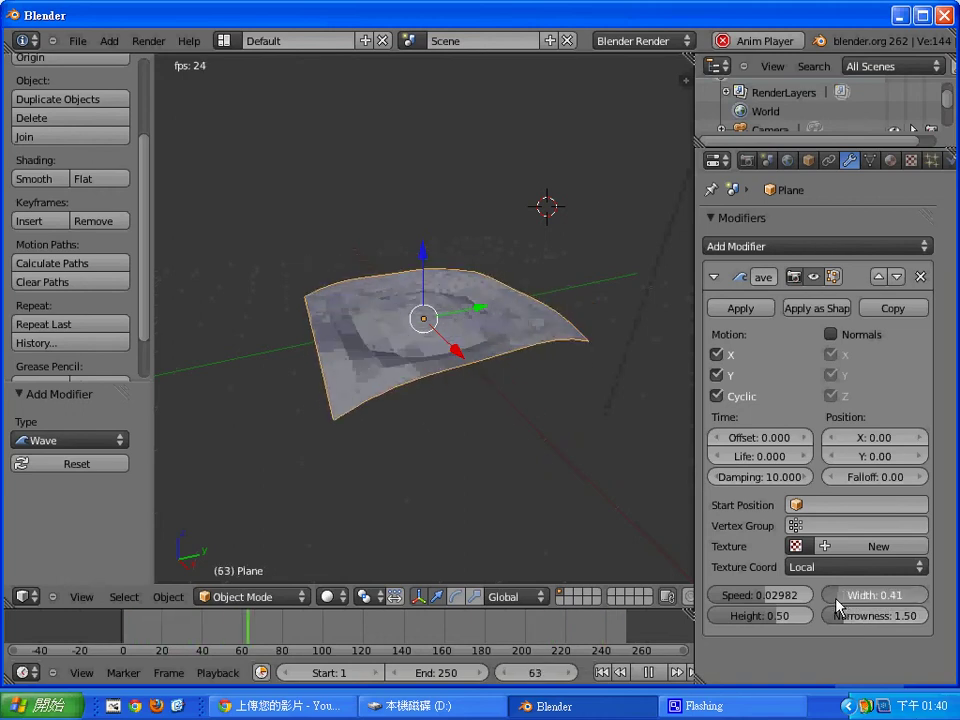
pyautogui.click(837, 598)
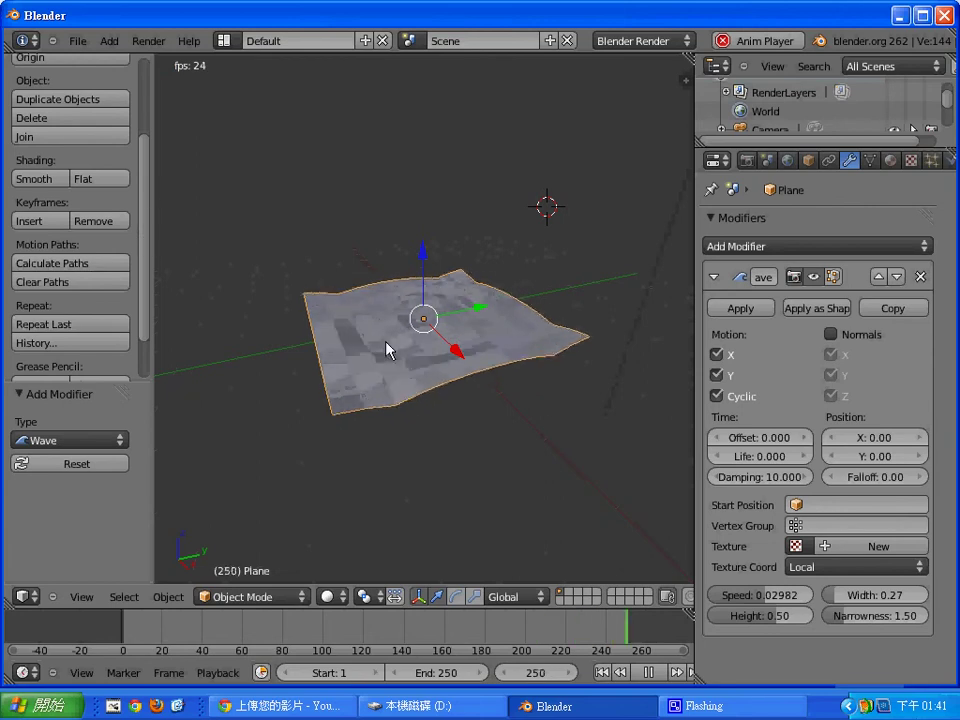
# Shade the plane smooth, pause playback at frame 110, and check a test render
pyautogui.click(35, 180)
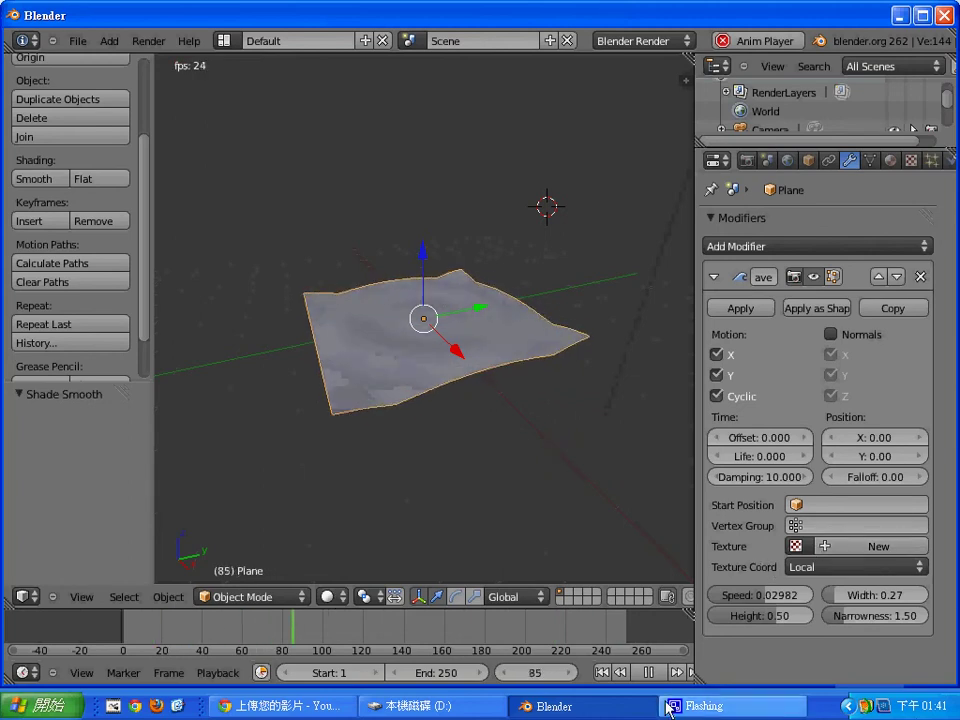
pyautogui.click(650, 672)
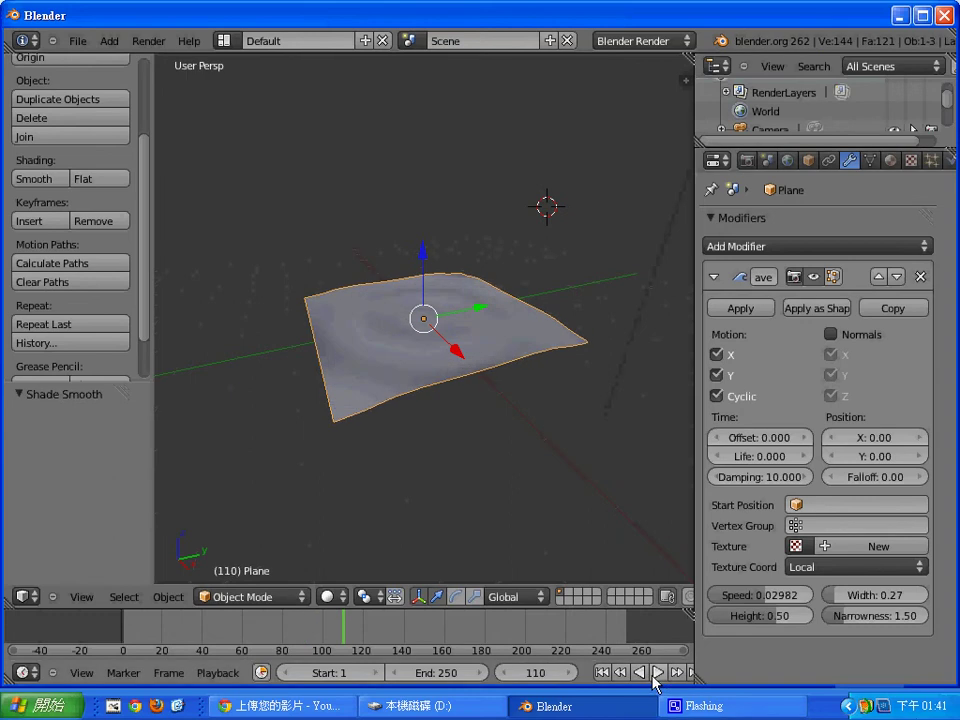
pyautogui.press('F12')
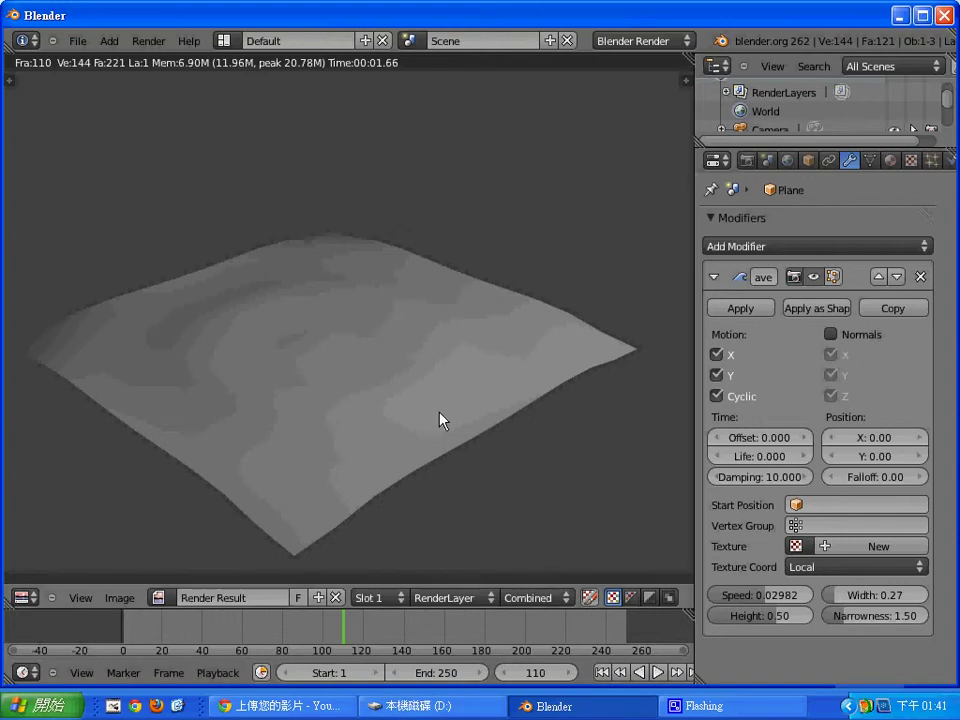
pyautogui.press('Escape')
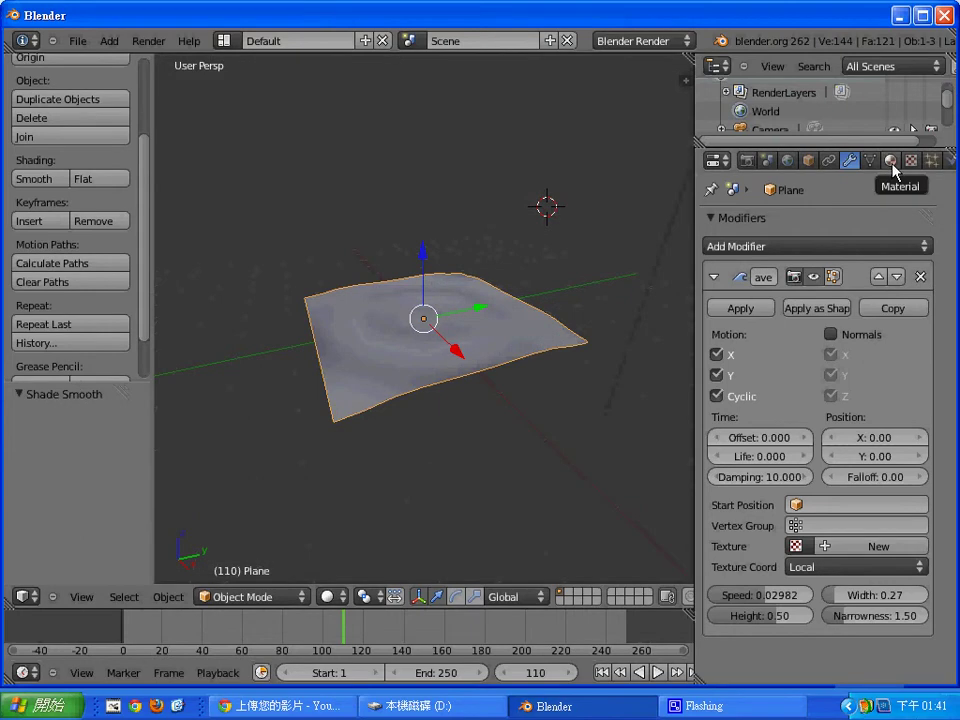
# Create Material.001 with blue diffuse (R 0.202, G 0.301, B 0.800), verify by rendering, show World settings
pyautogui.click(891, 161)
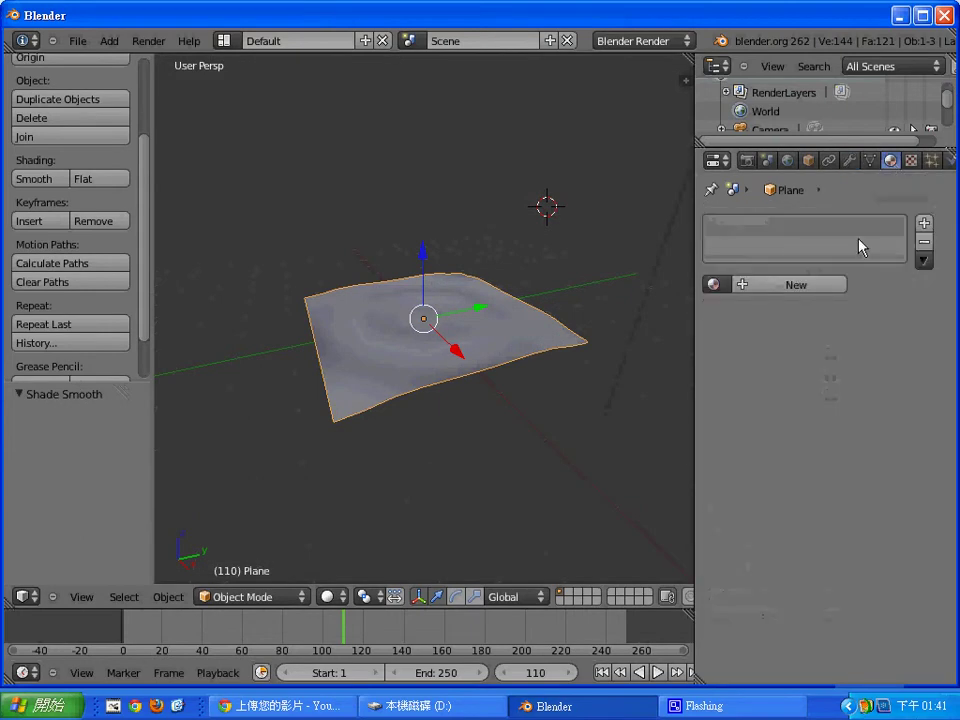
pyautogui.click(803, 290)
pyautogui.click(782, 515)
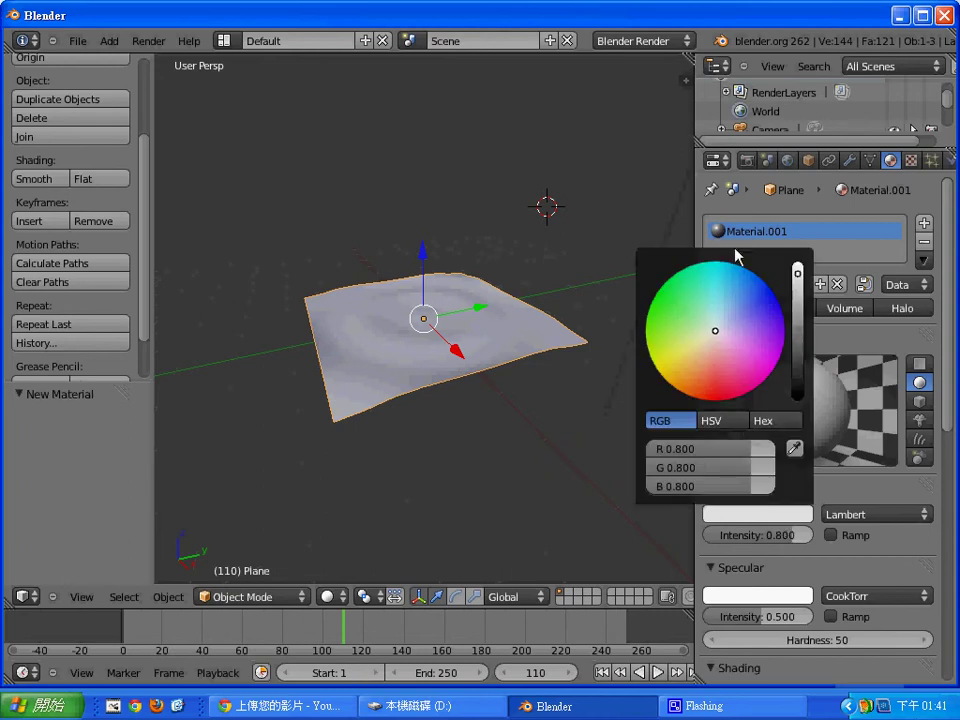
pyautogui.click(755, 298)
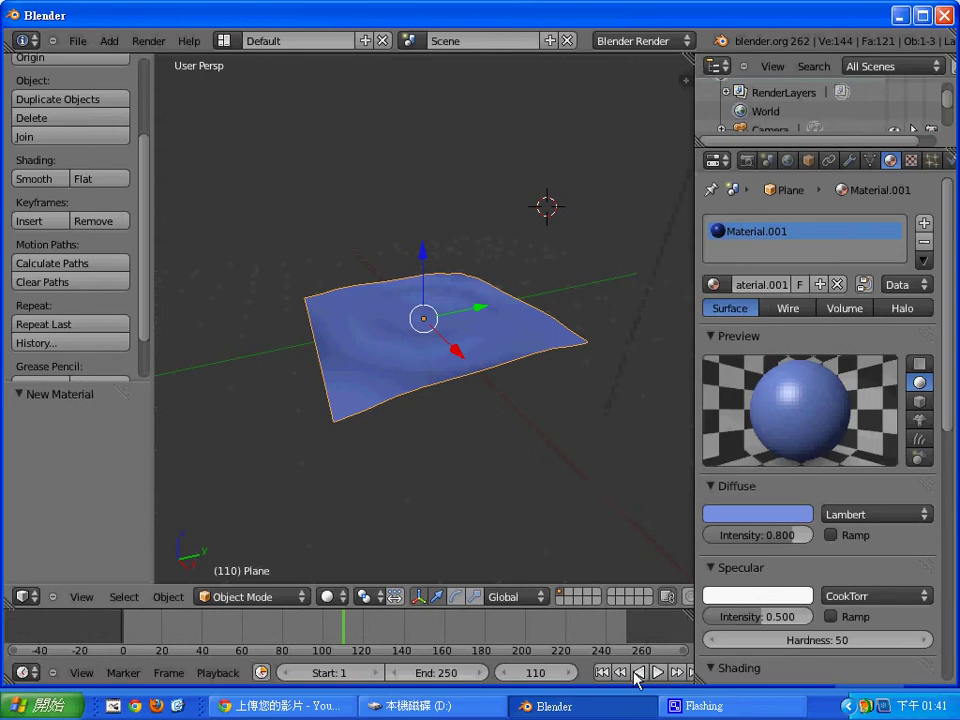
pyautogui.press('F12')
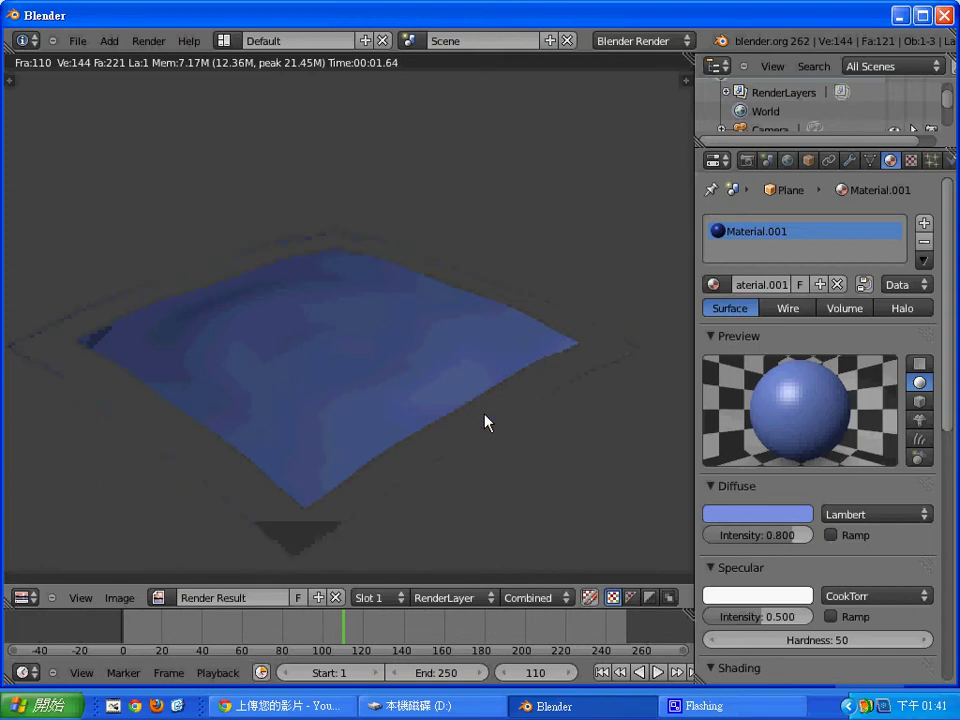
pyautogui.press('Escape')
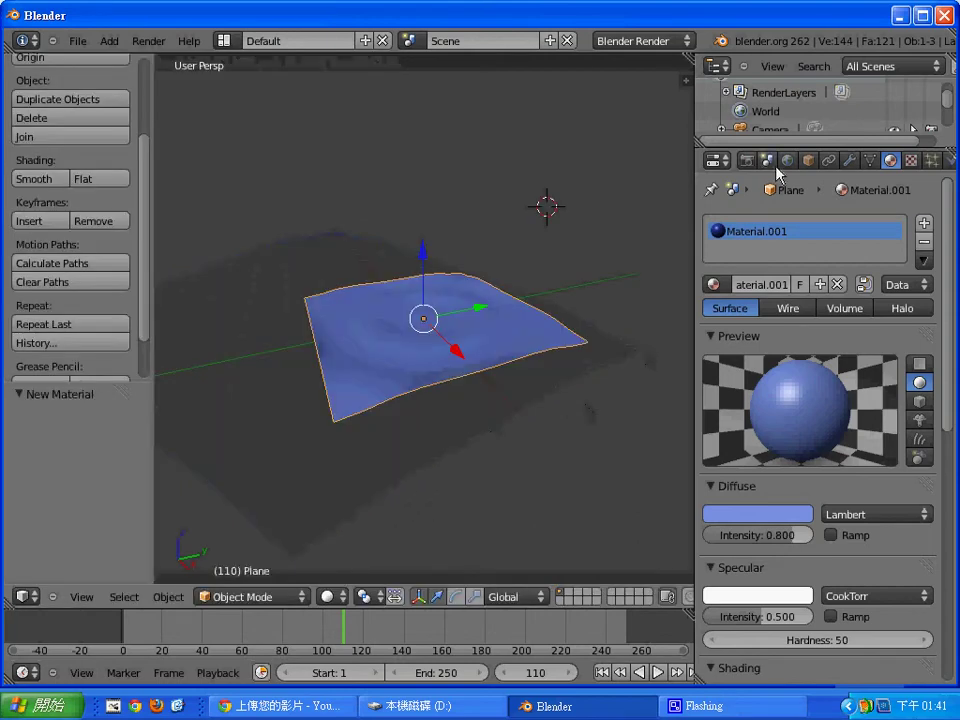
pyautogui.click(787, 160)
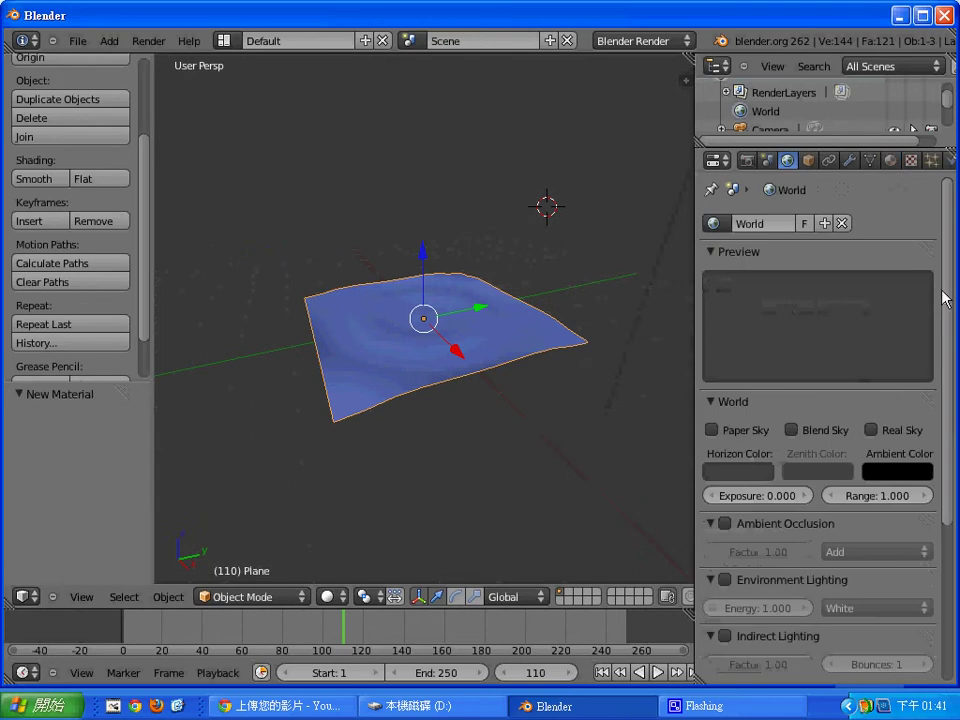
pyautogui.scroll(-3, 943, 300)
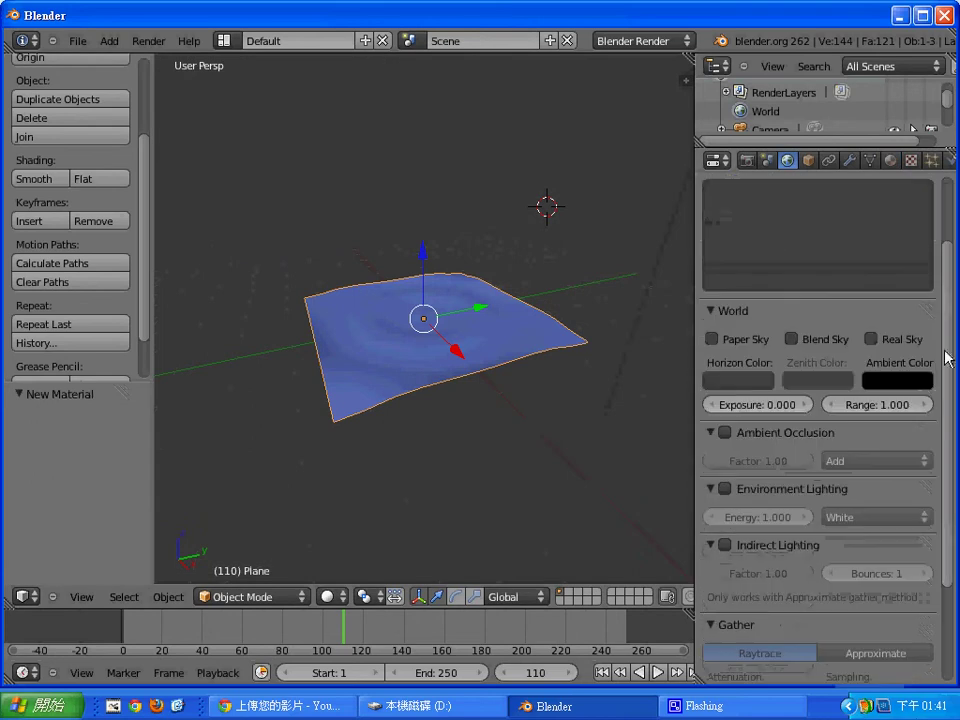
# Enable Environment Lighting, test-render it, then set its energy to 0.5 and render again
pyautogui.click(724, 489)
pyautogui.press('F12')
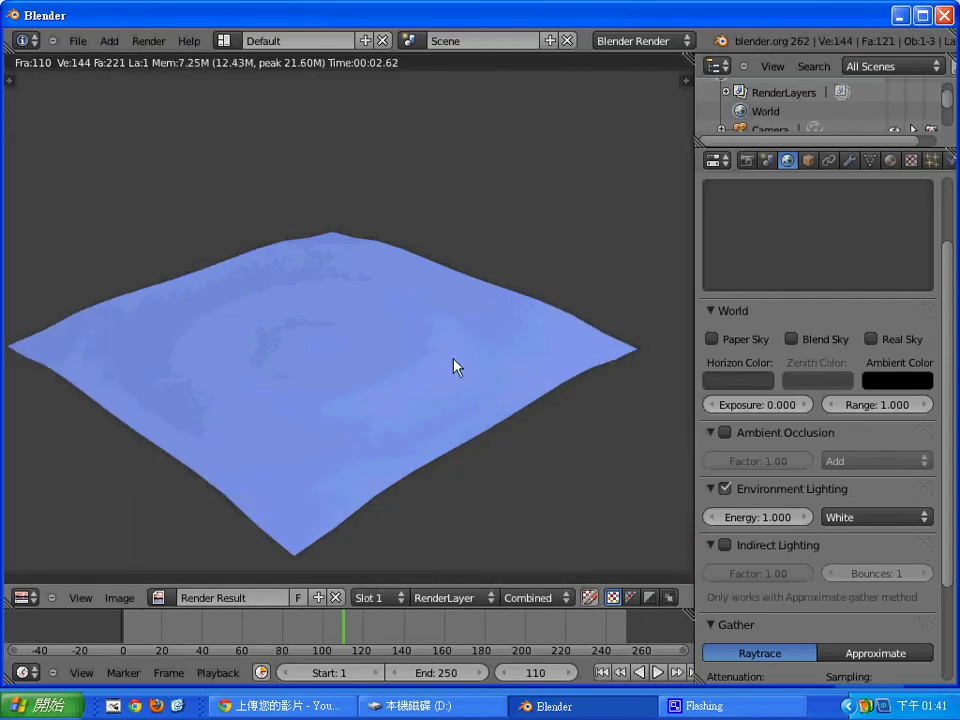
pyautogui.press('Escape')
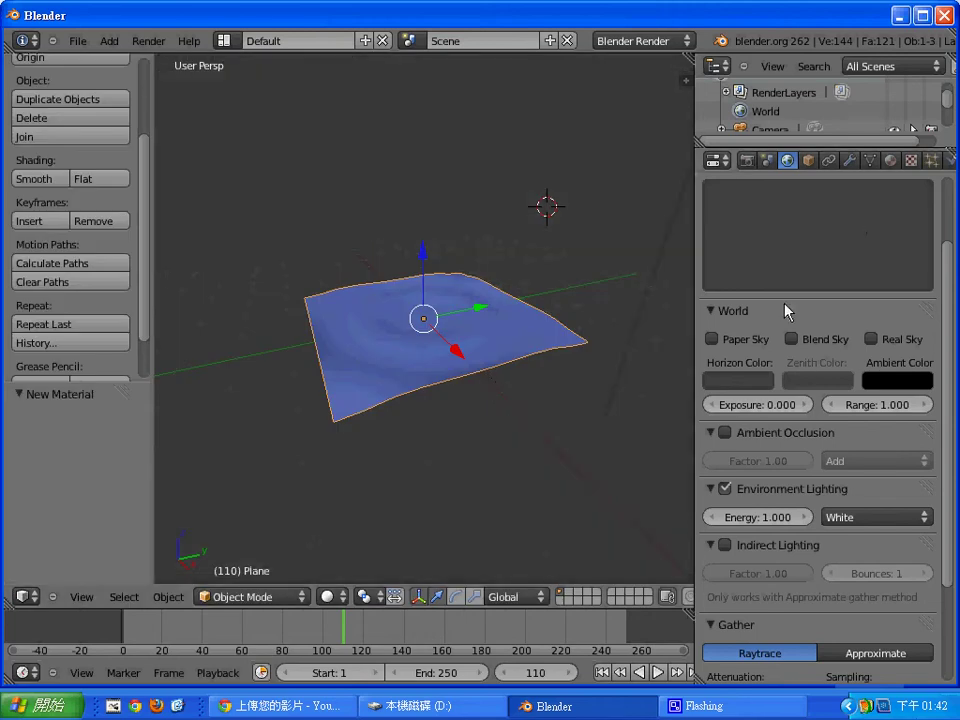
pyautogui.click(783, 521)
pyautogui.write('0')
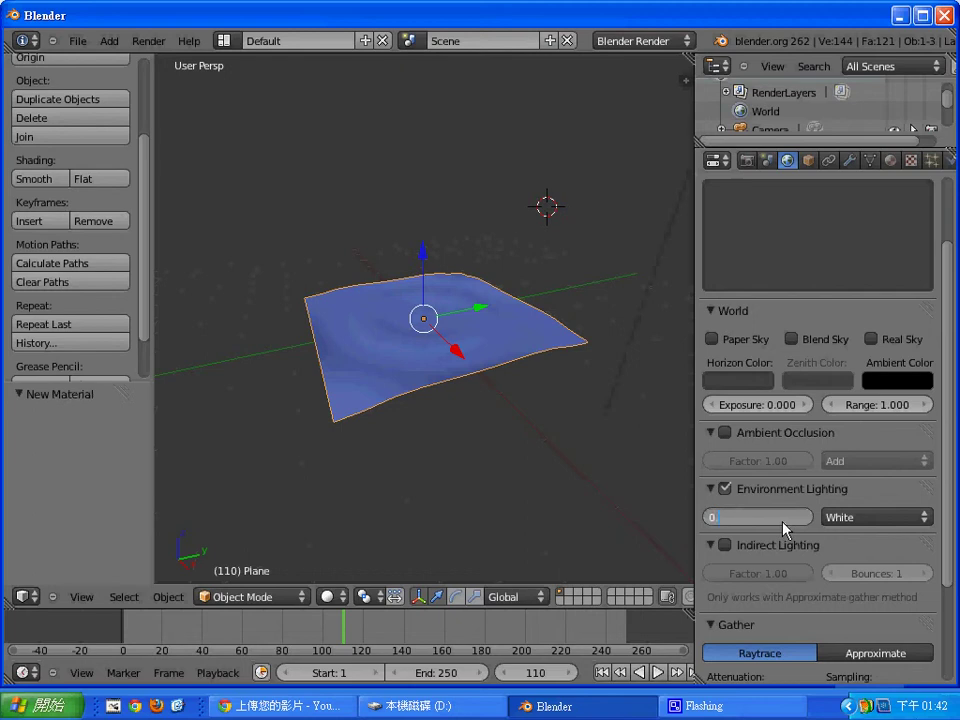
pyautogui.write('.5')
pyautogui.press('Return')
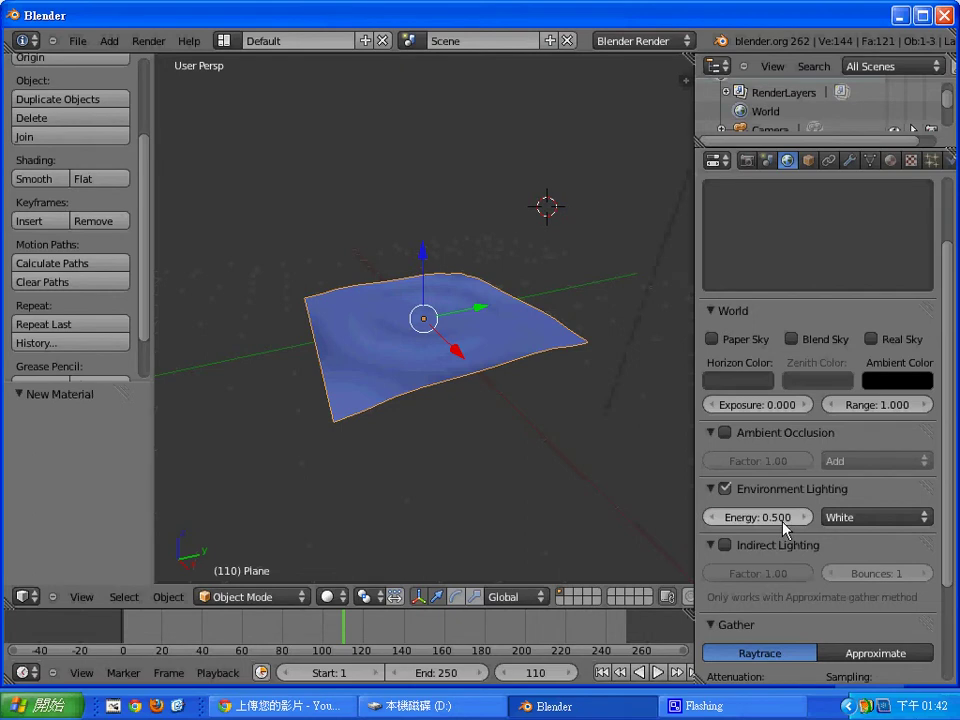
pyautogui.press('F12')
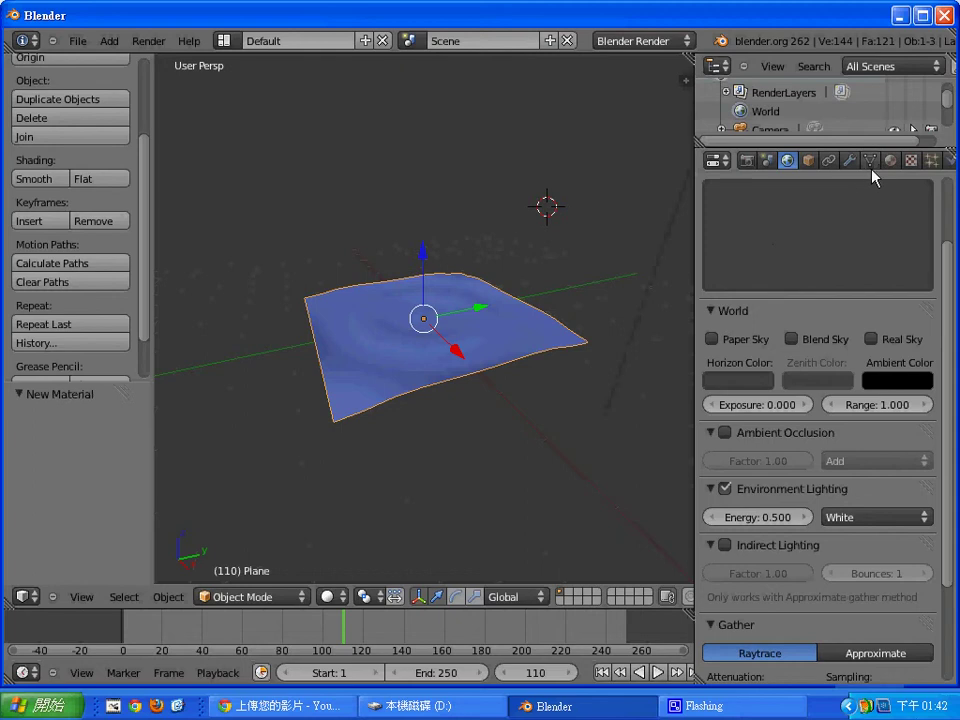
# Raise the Wave modifier height to 1.23 while the animation plays, then pause
pyautogui.click(850, 160)
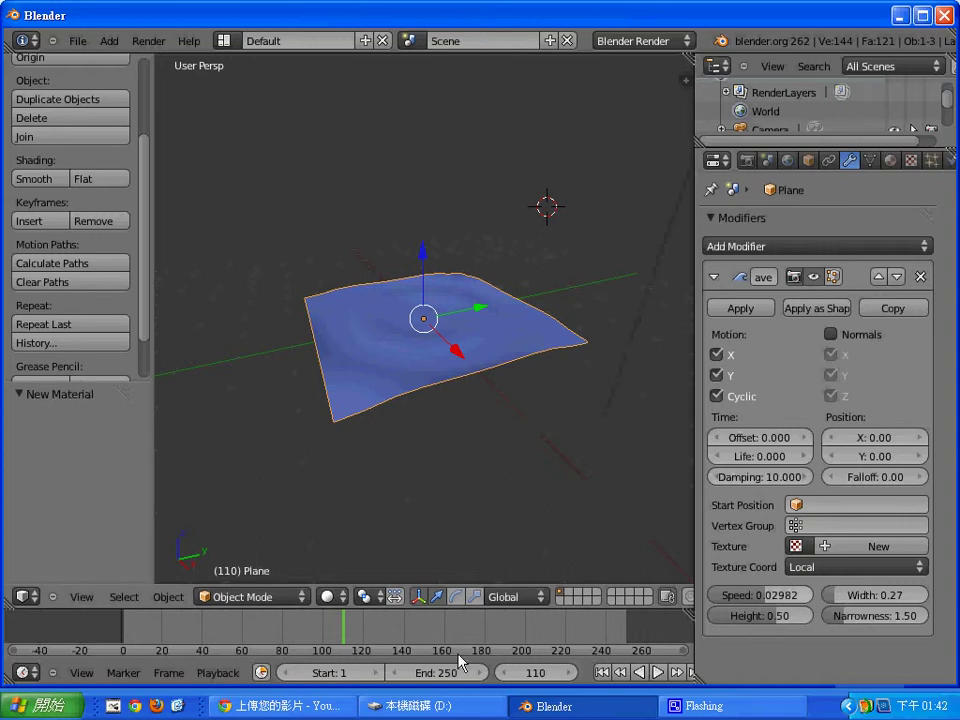
pyautogui.click(660, 674)
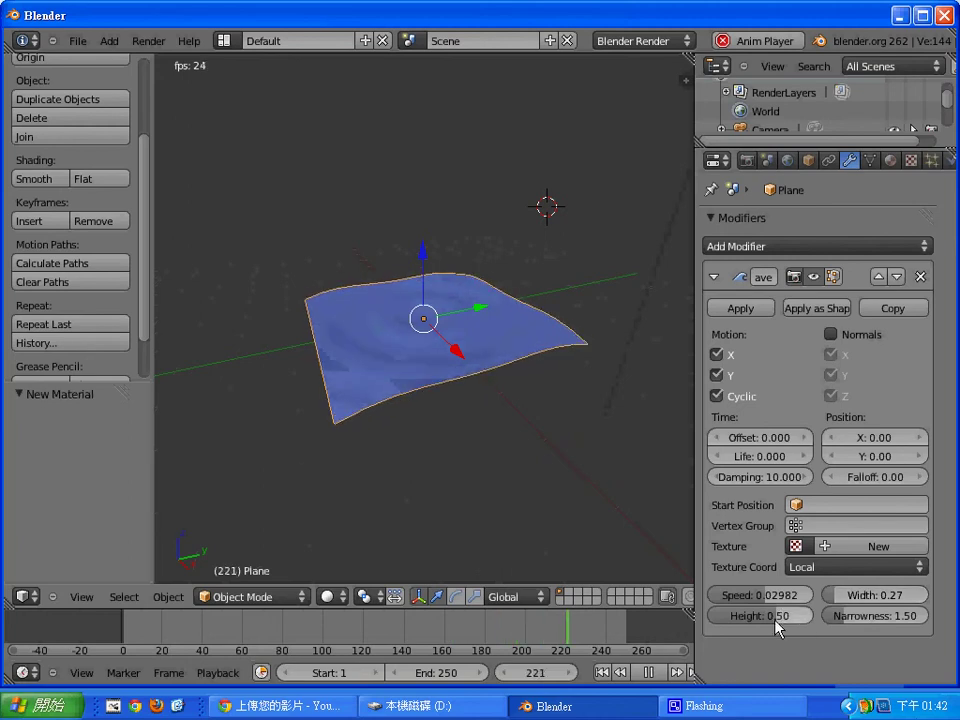
pyautogui.moveTo(785, 617); pyautogui.dragTo(797, 627)
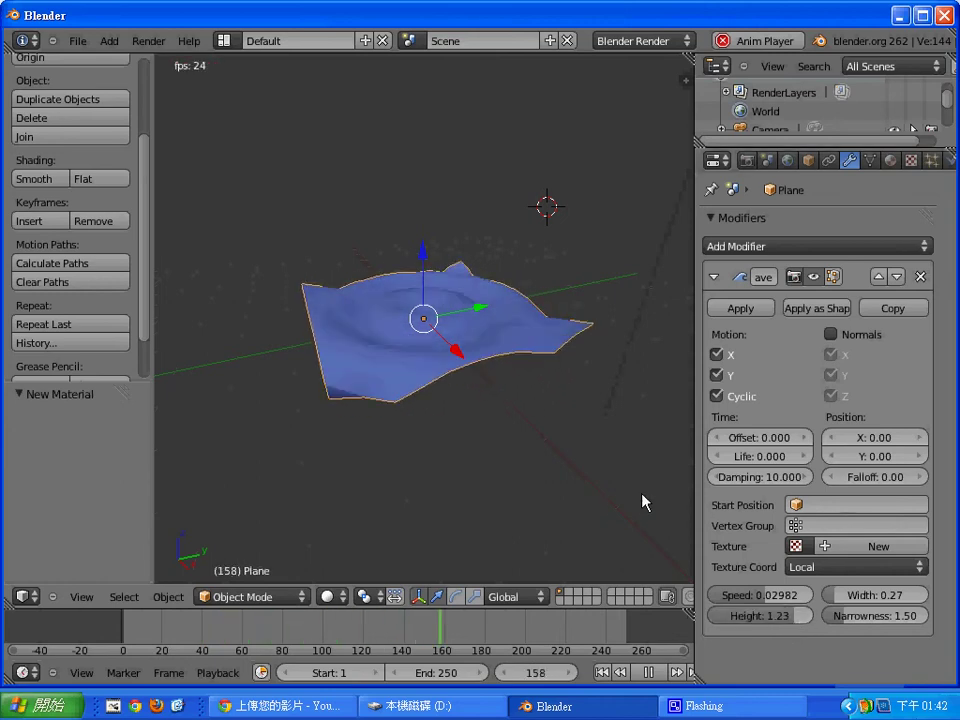
pyautogui.click(649, 672)
pyautogui.press('F12')
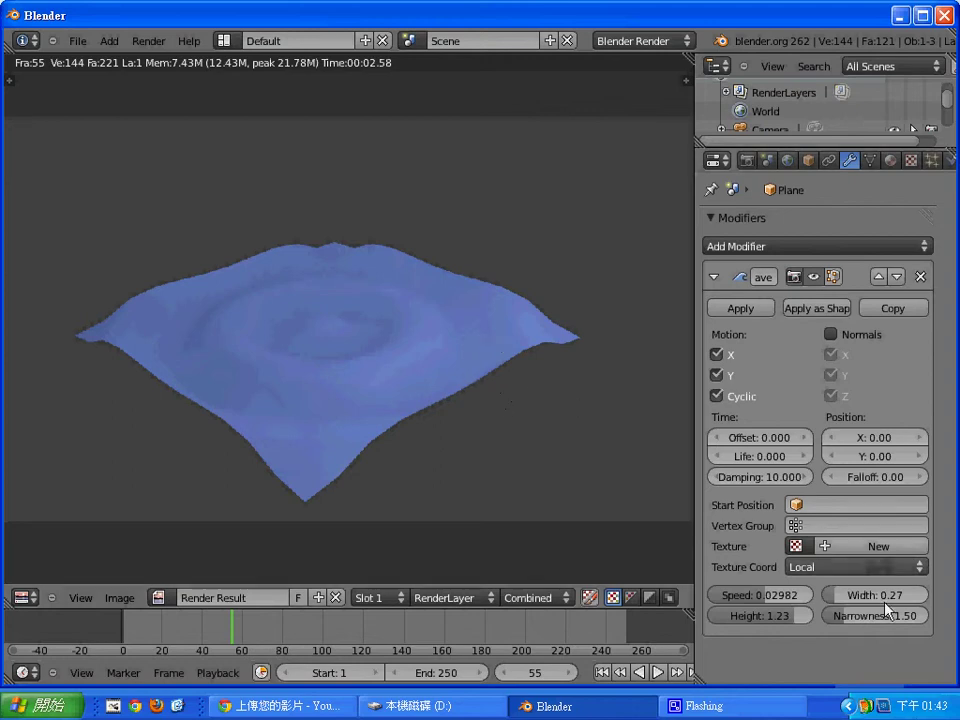
pyautogui.press('Escape')
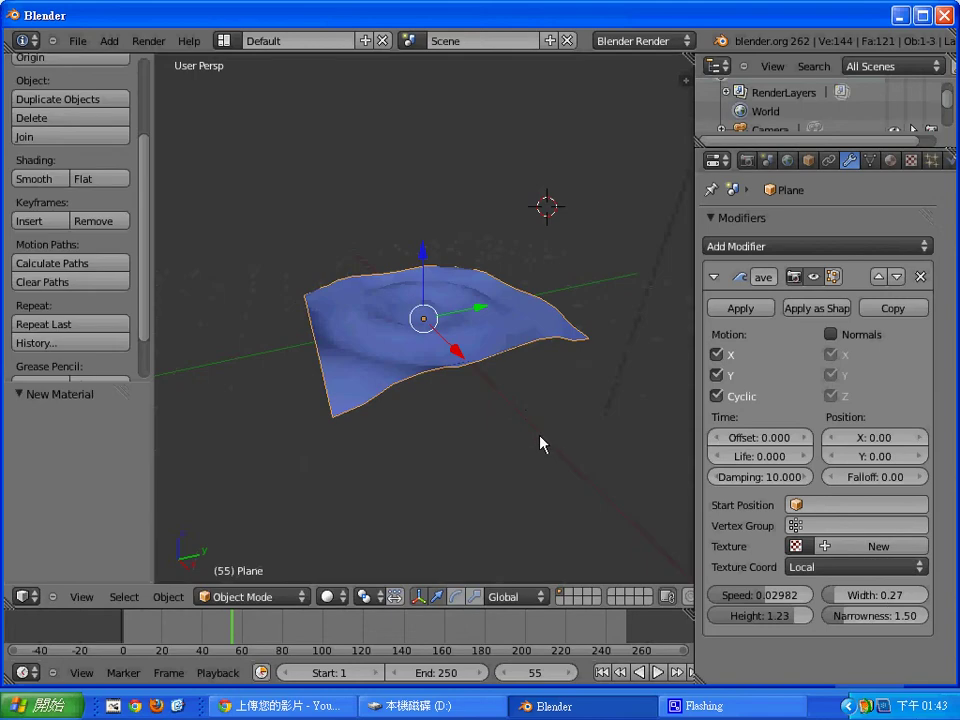
# During playback, keep Motion X enabled and uncheck Motion Y and Cyclic in the Wave modifier
pyautogui.click(659, 672)
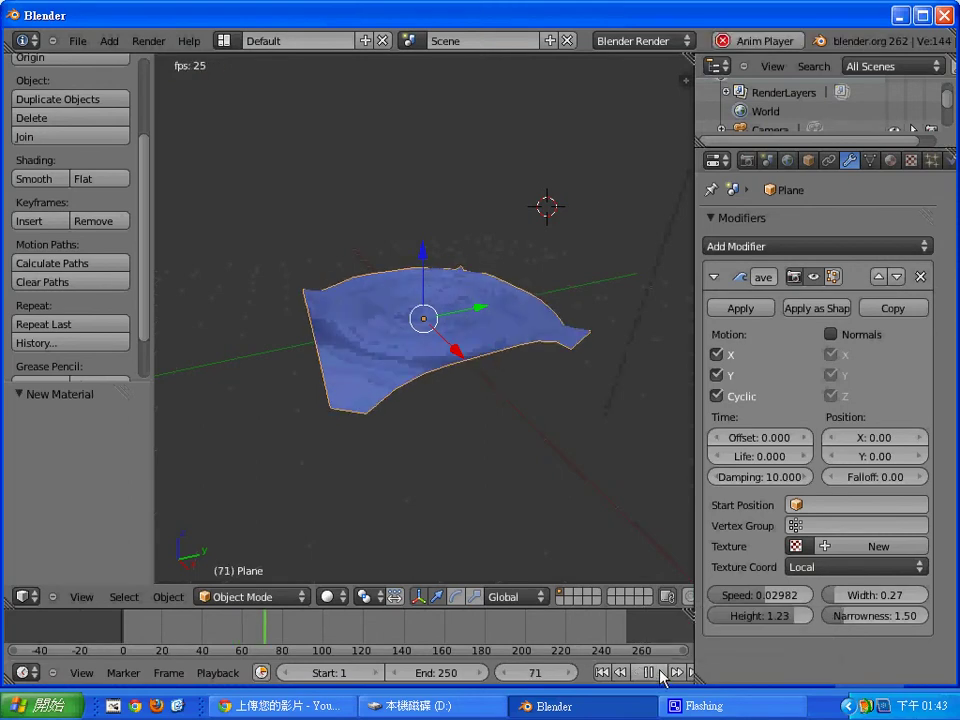
pyautogui.scroll(2, 507, 398)
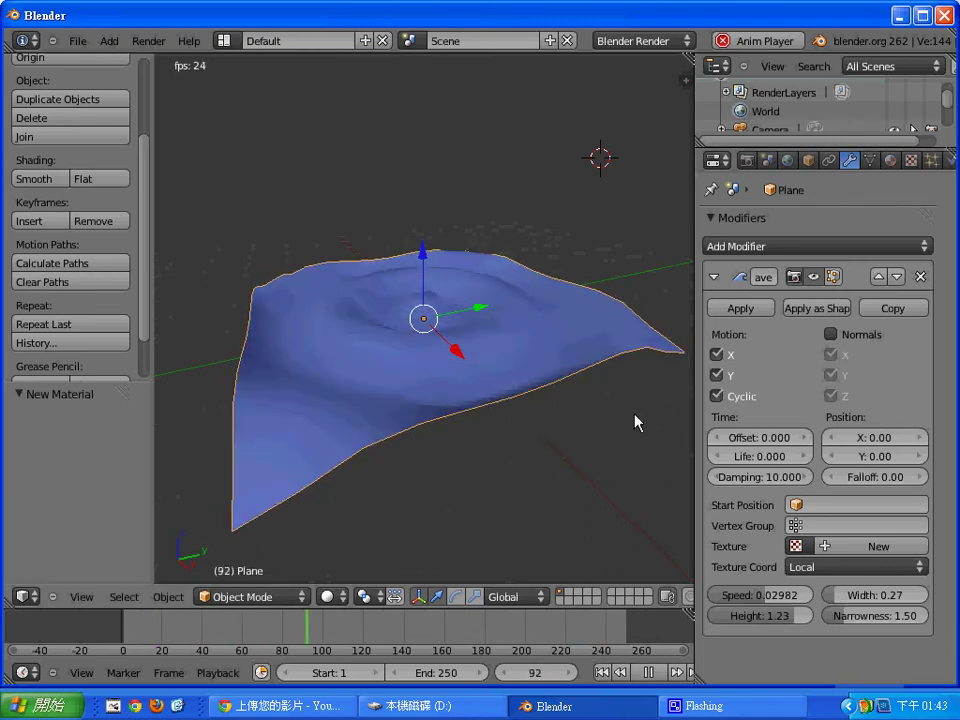
pyautogui.click(716, 354)
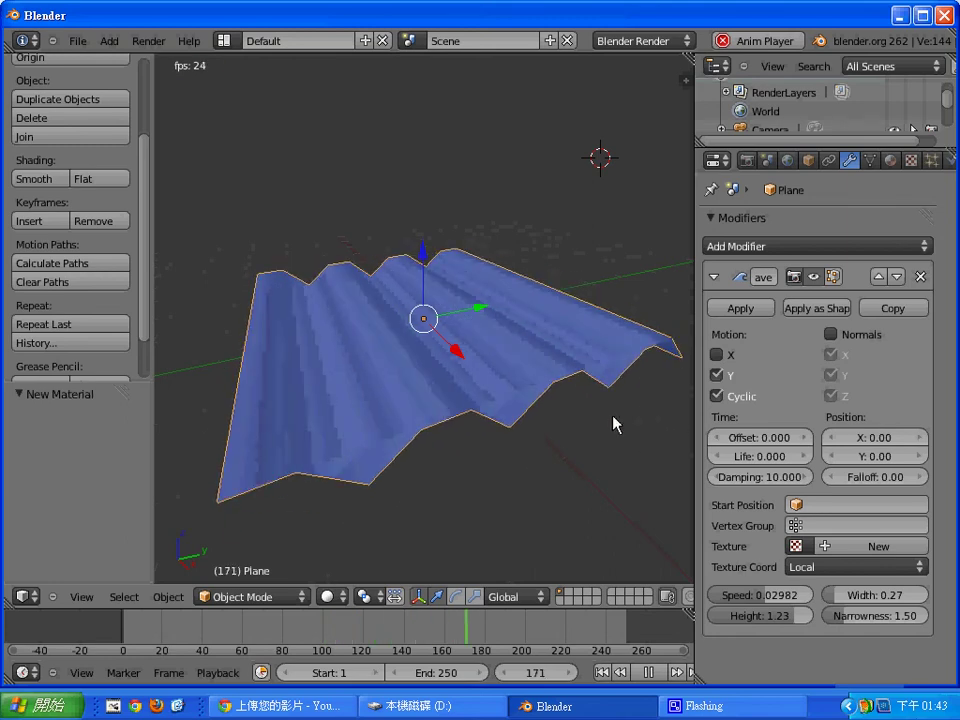
pyautogui.click(716, 354)
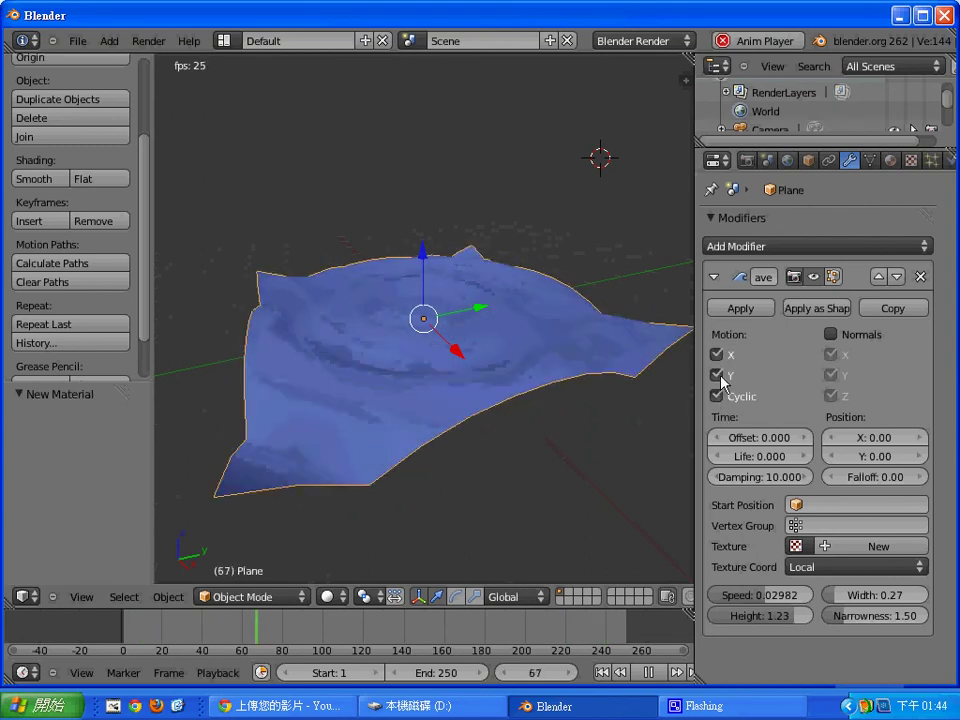
pyautogui.click(717, 376)
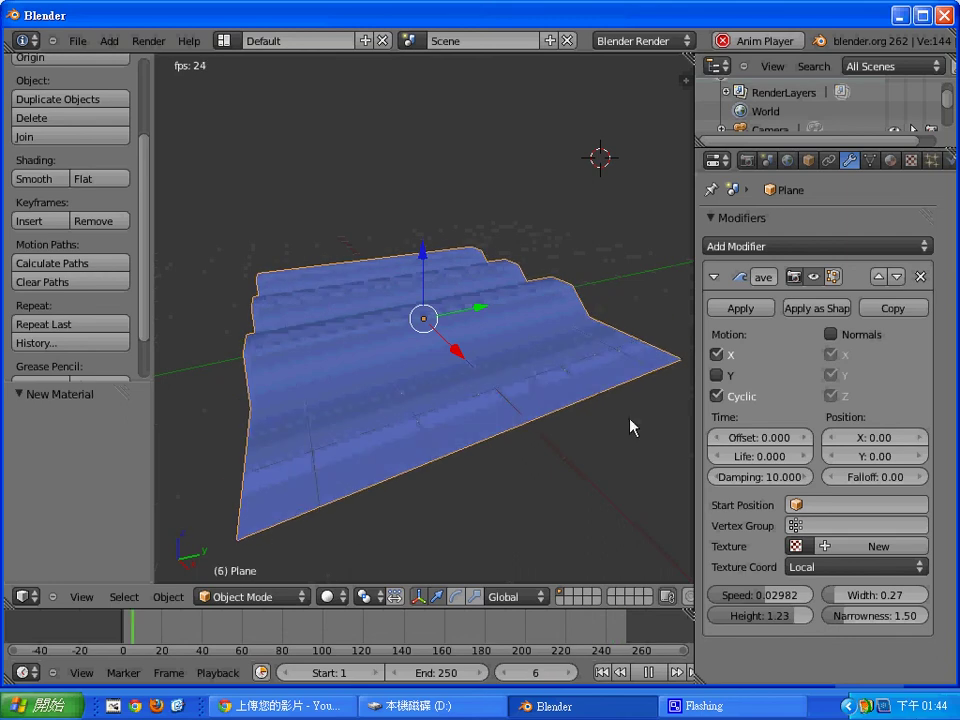
pyautogui.click(716, 396)
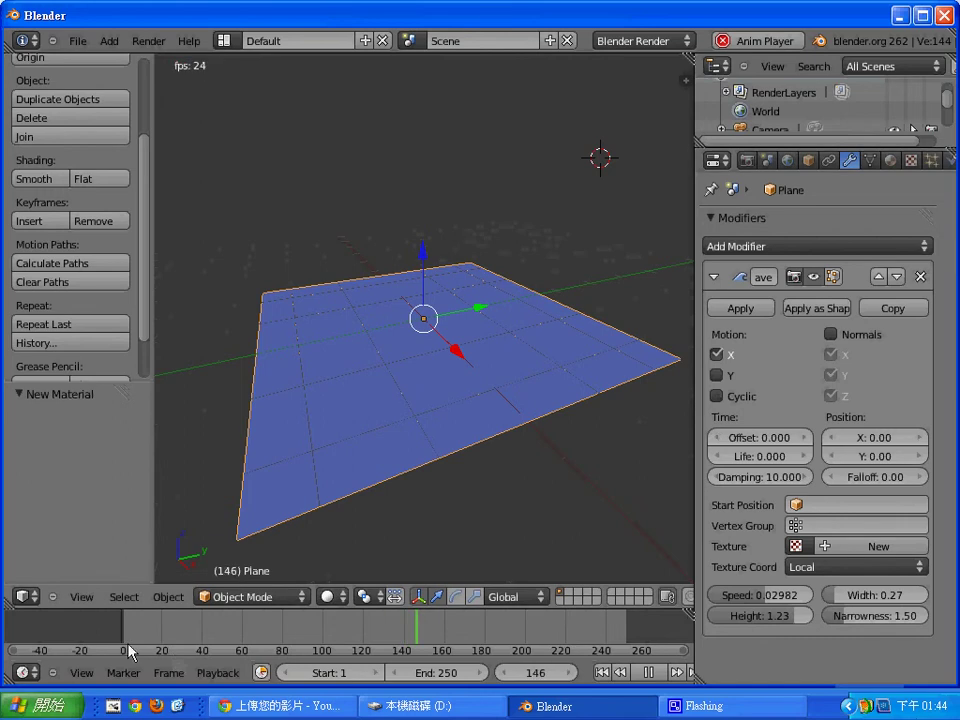
# Scrub back to an early frame and replay the wave animation, pausing at frame 127
pyautogui.click(649, 674)
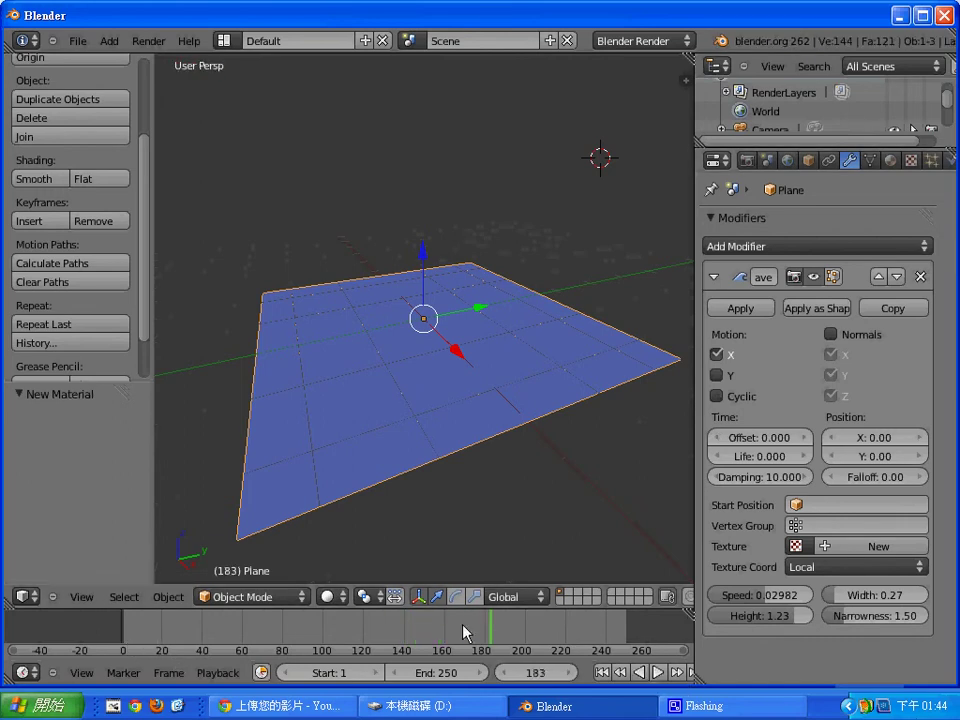
pyautogui.moveTo(490, 636); pyautogui.dragTo(116, 636)
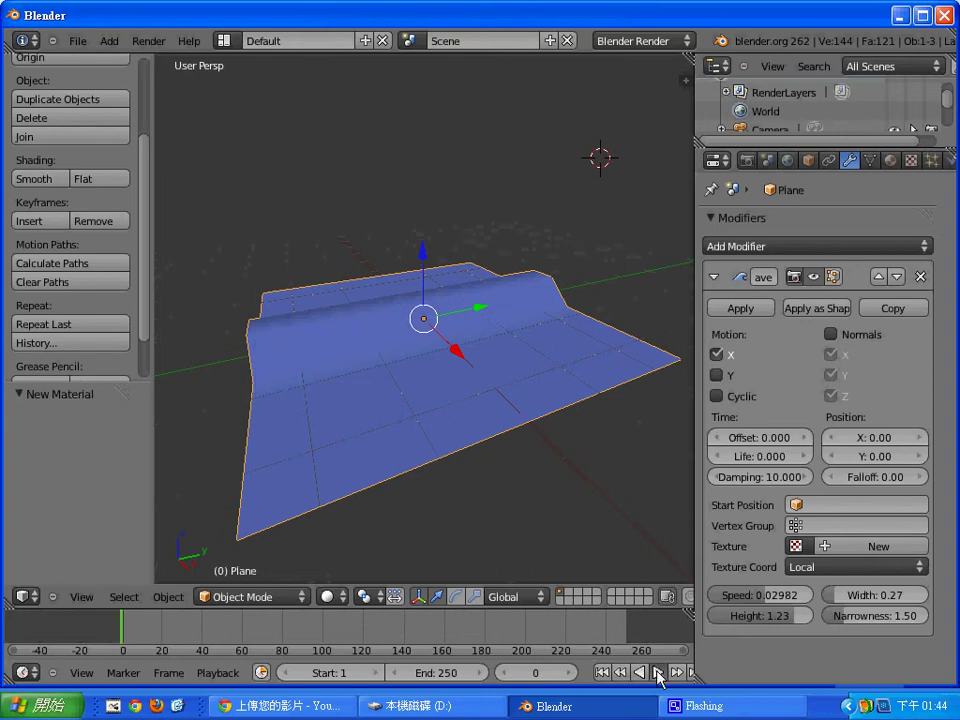
pyautogui.click(657, 673)
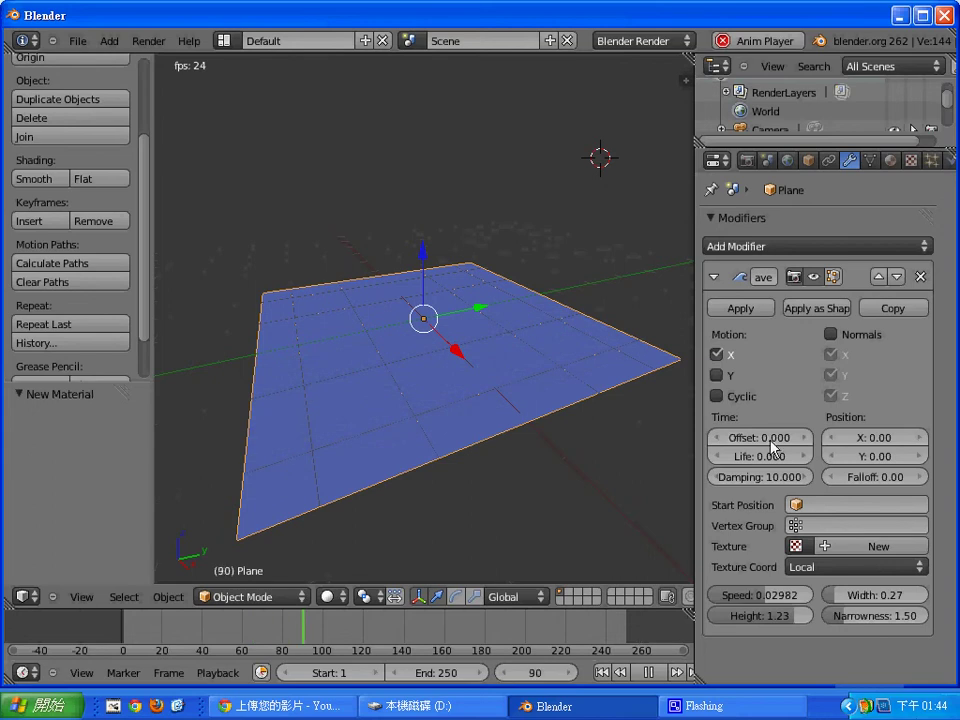
pyautogui.click(656, 673)
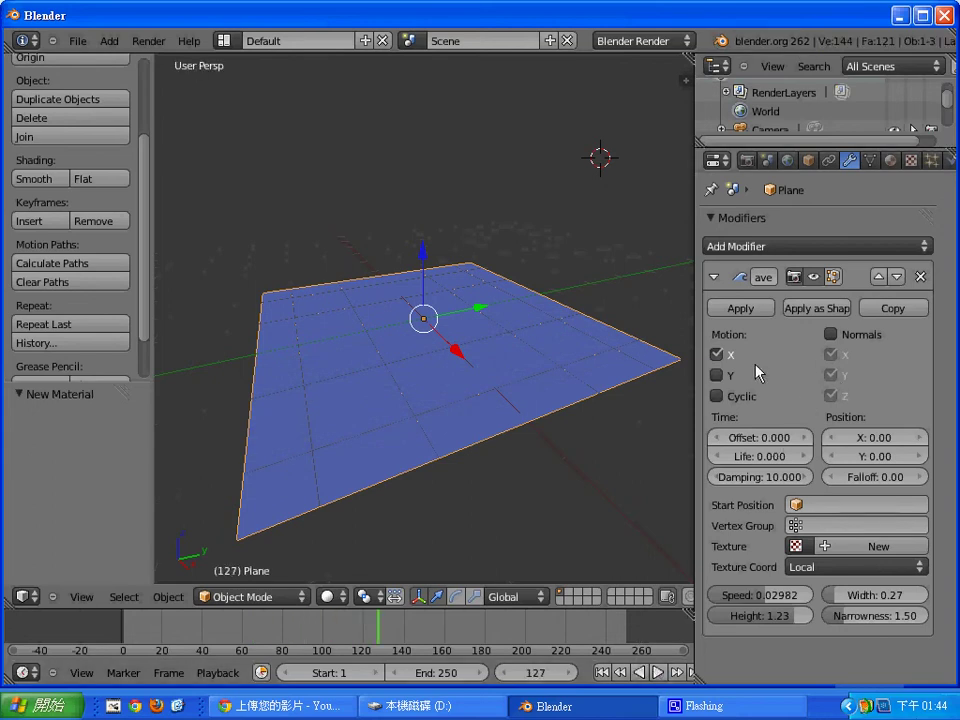
# Leave the wave Offset unchanged and re-enable Cyclic and Motion Y in the Wave modifier
pyautogui.click(771, 446)
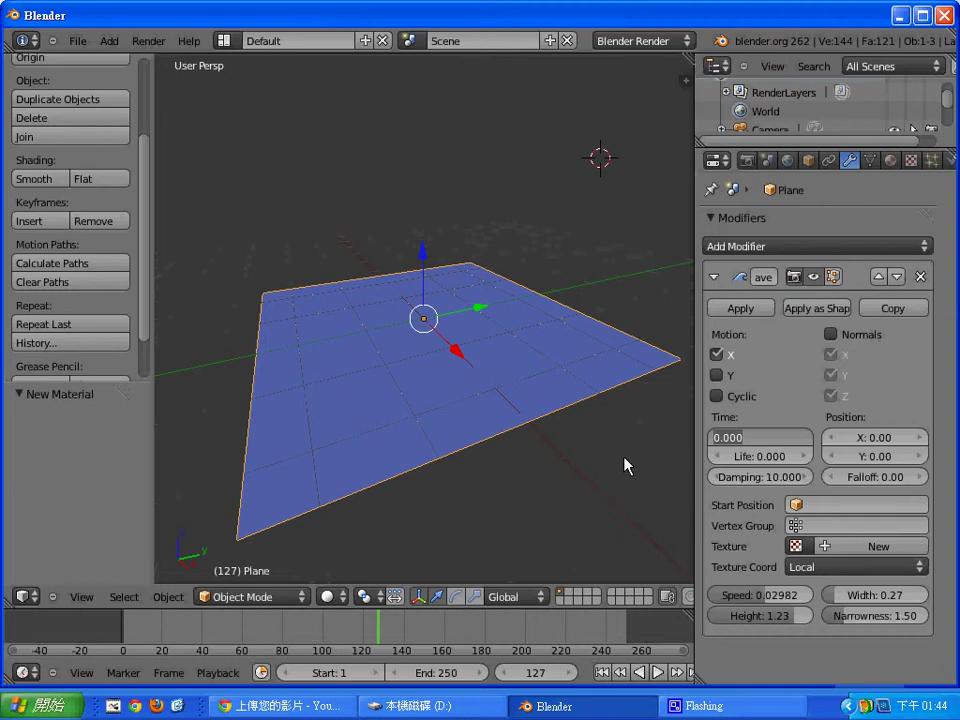
pyautogui.press('Return')
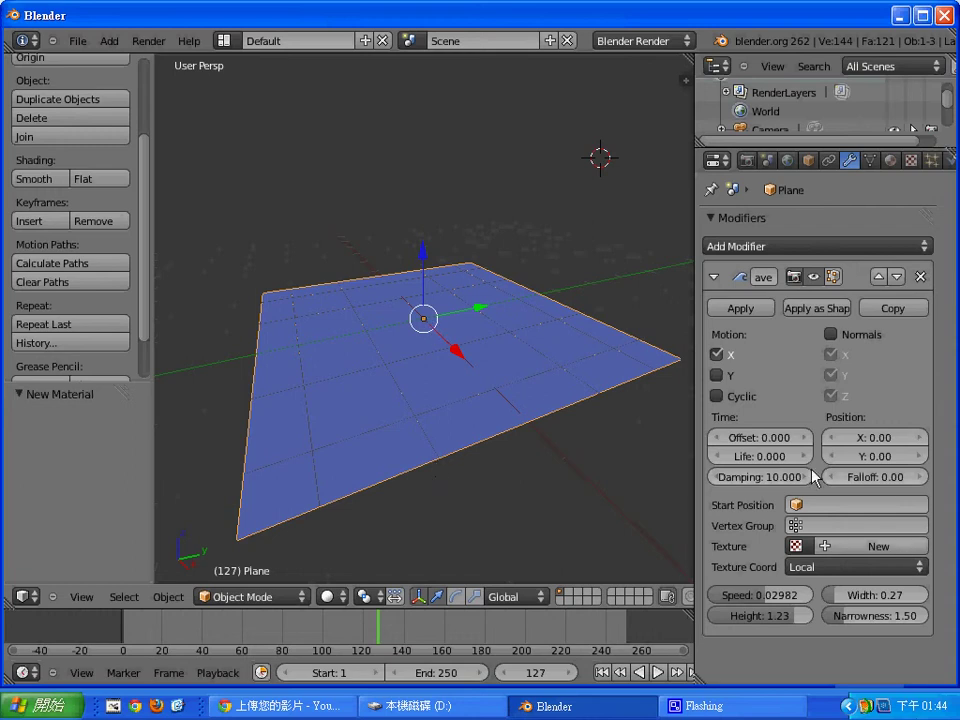
pyautogui.click(716, 396)
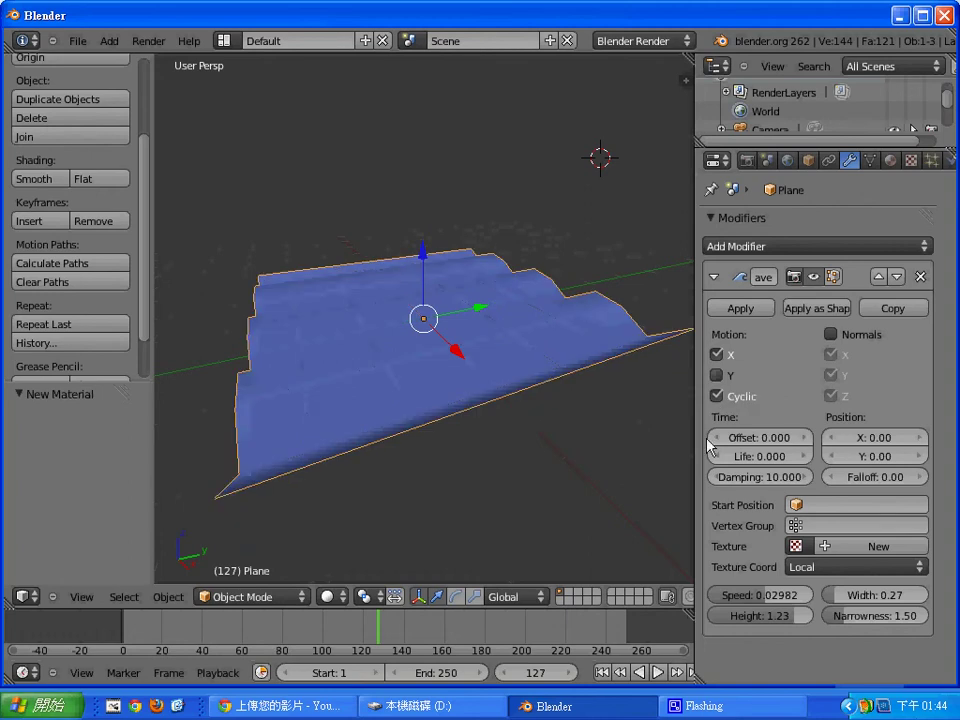
pyautogui.click(717, 376)
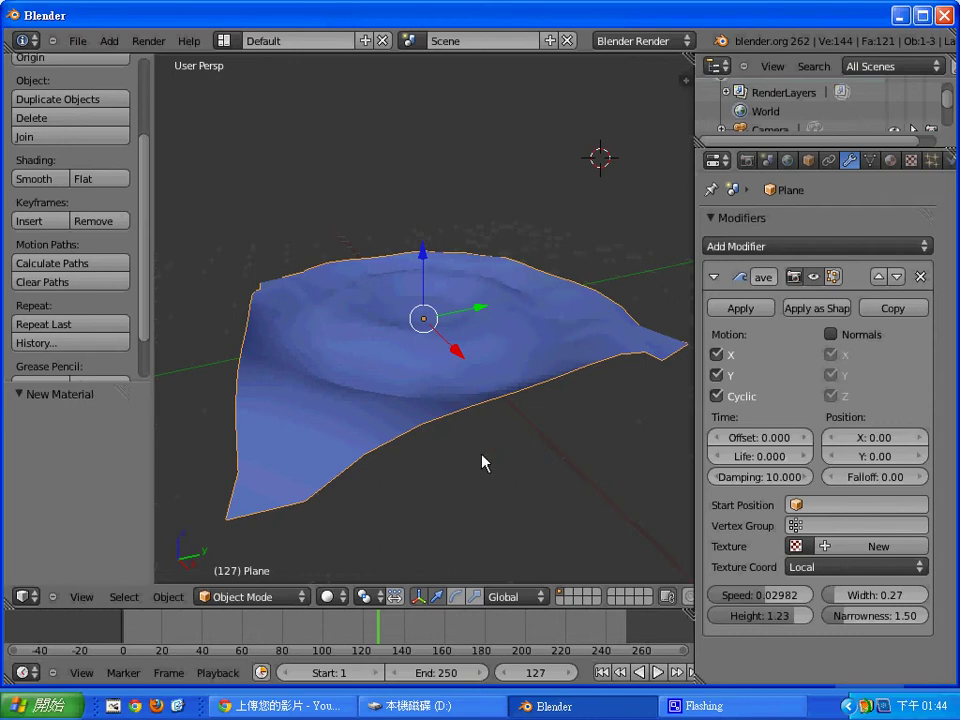
# Set the wave start position X to 5 and scrub the timeline from frame 18
pyautogui.click(878, 439)
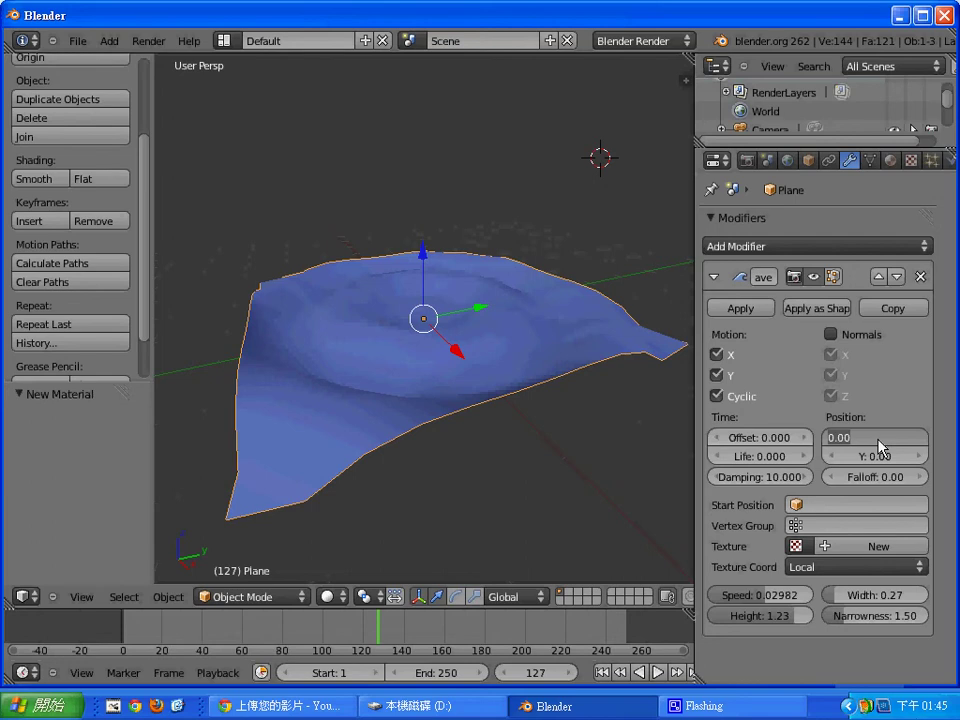
pyautogui.write('5')
pyautogui.press('Return')
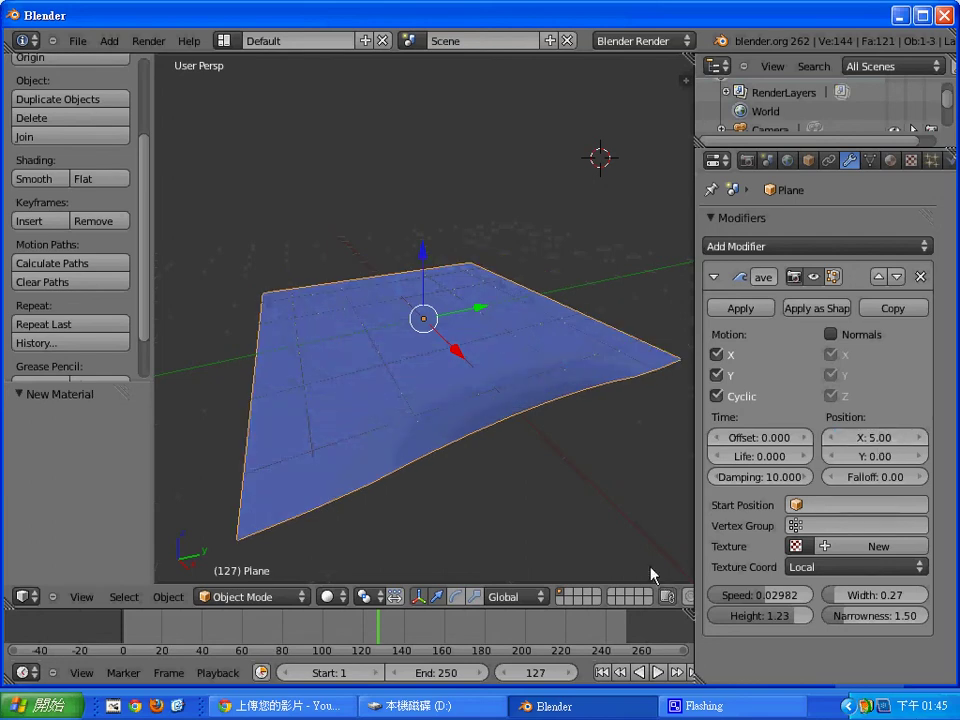
pyautogui.click(155, 632)
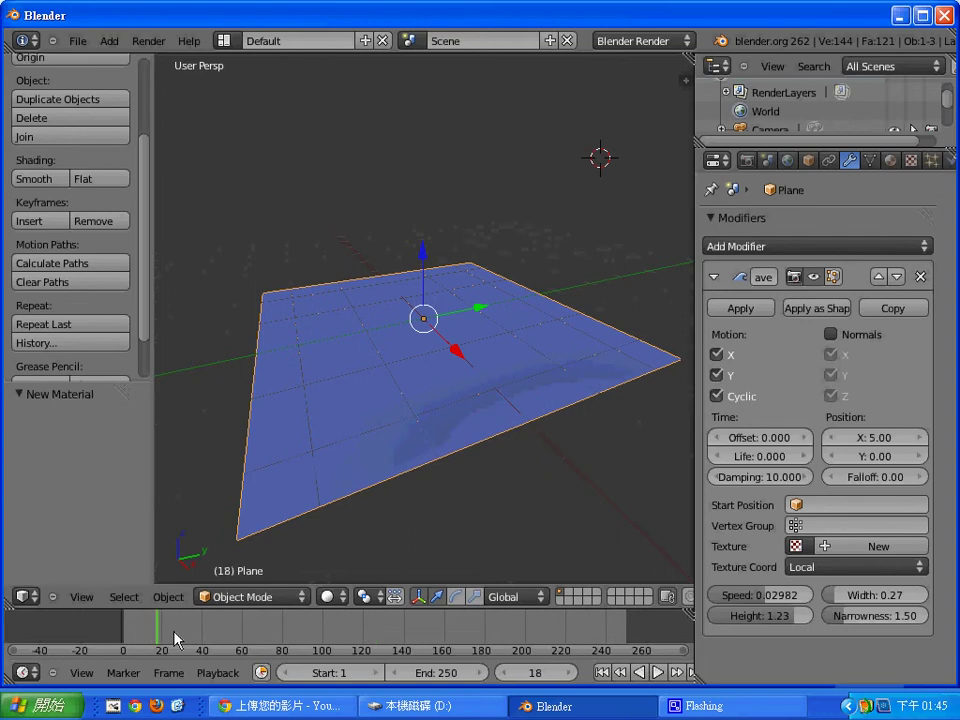
pyautogui.moveTo(175, 638)
pyautogui.mouseDown()
pyautogui.moveTo(341, 645)
pyautogui.moveTo(197, 643)
pyautogui.moveTo(174, 630)
pyautogui.mouseUp()
# Change the wave start position X to 1 and play the animation
pyautogui.click(895, 439)
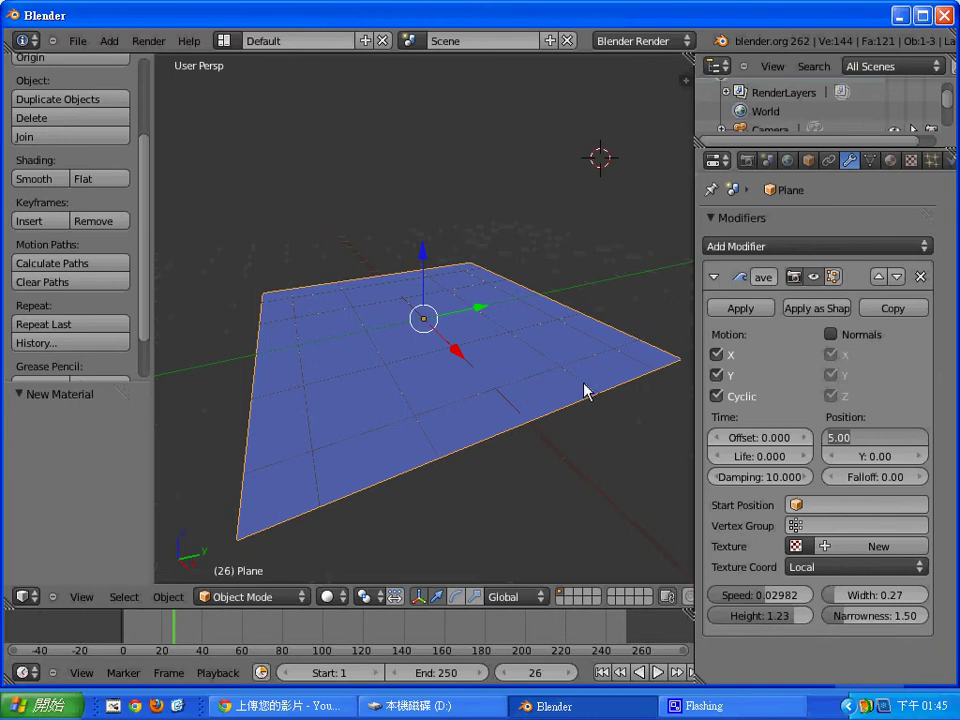
pyautogui.write('1')
pyautogui.press('Return')
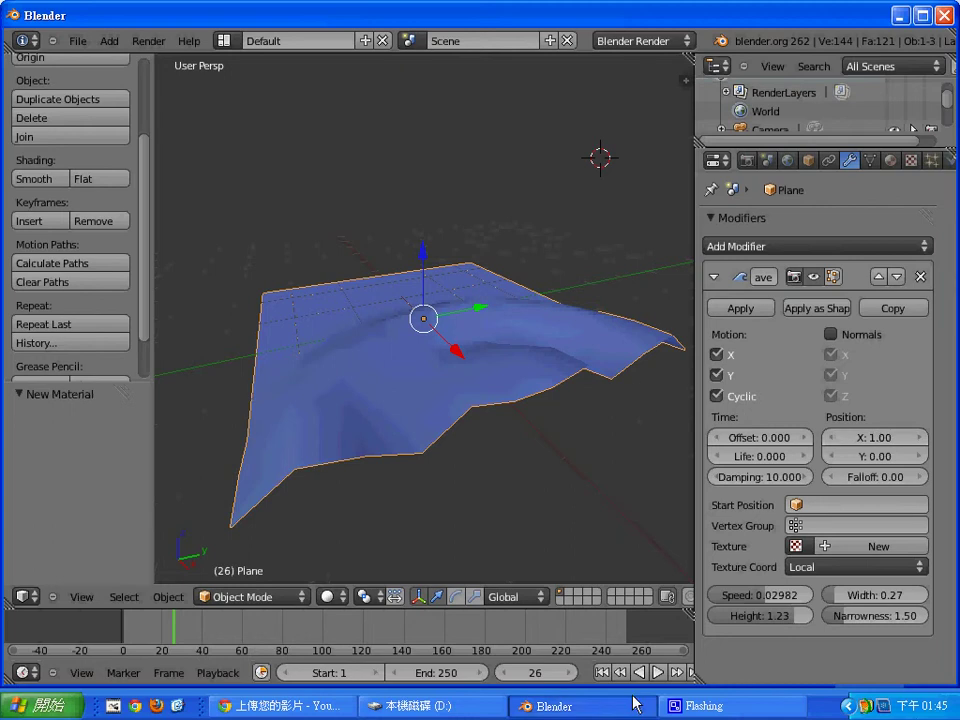
pyautogui.click(658, 672)
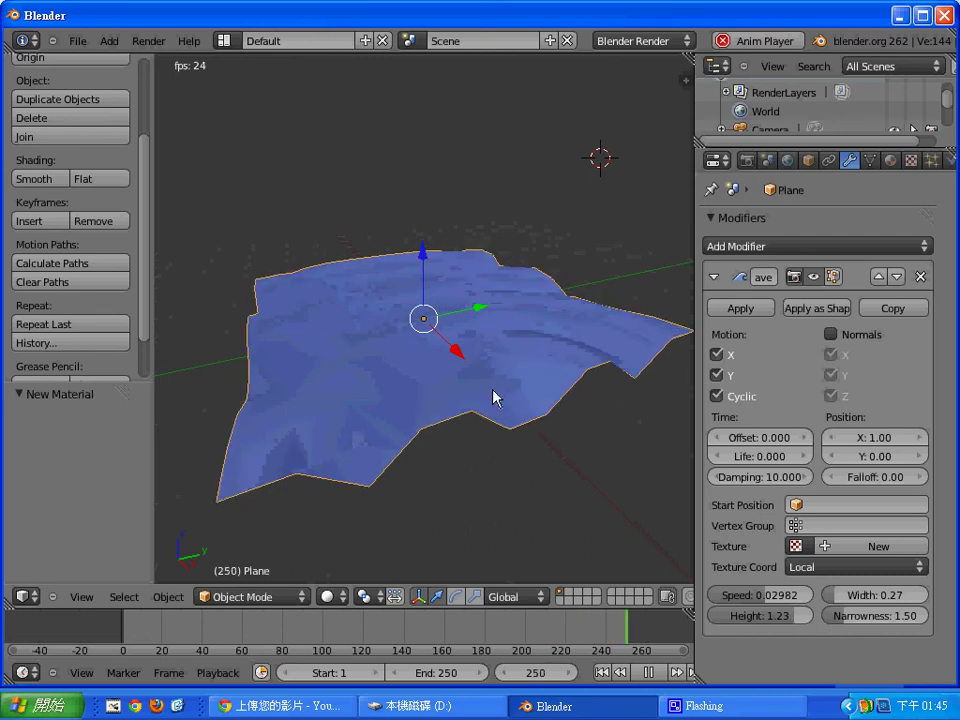
# Set the wave start position Y to 1, keeping the X value as is
pyautogui.click(868, 438)
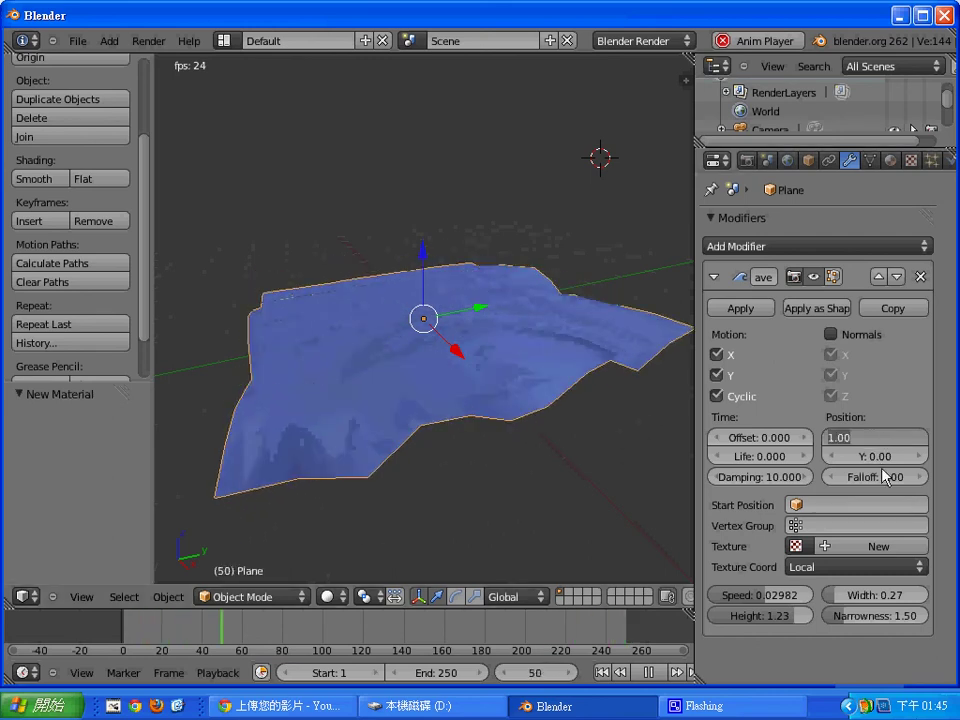
pyautogui.press('Return')
pyautogui.click(884, 456)
pyautogui.write('1')
pyautogui.press('Return')
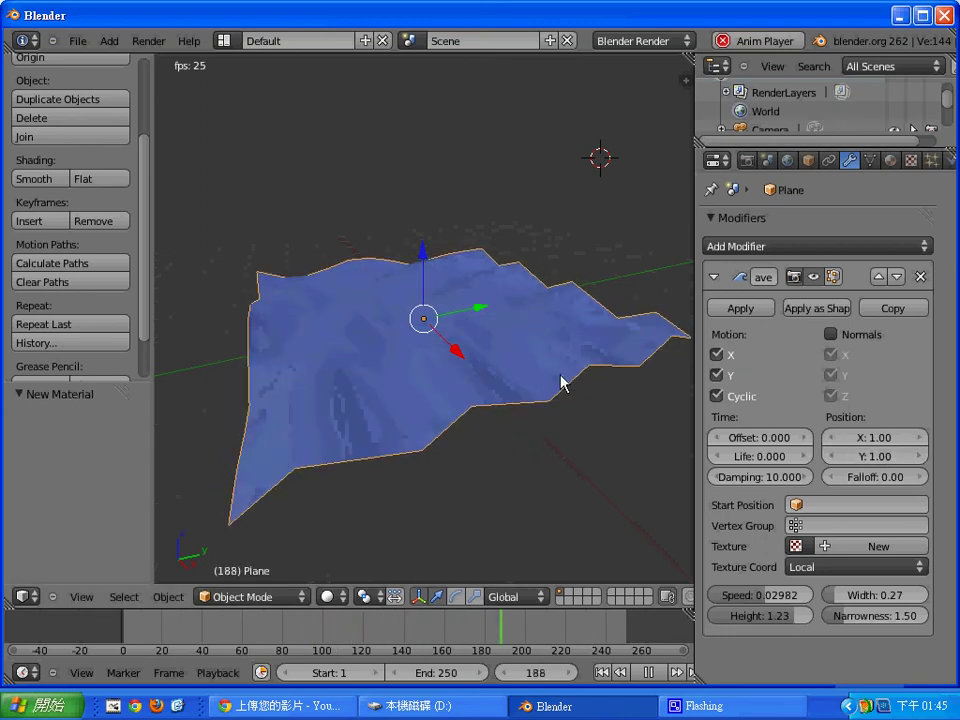
pyautogui.click(875, 438)
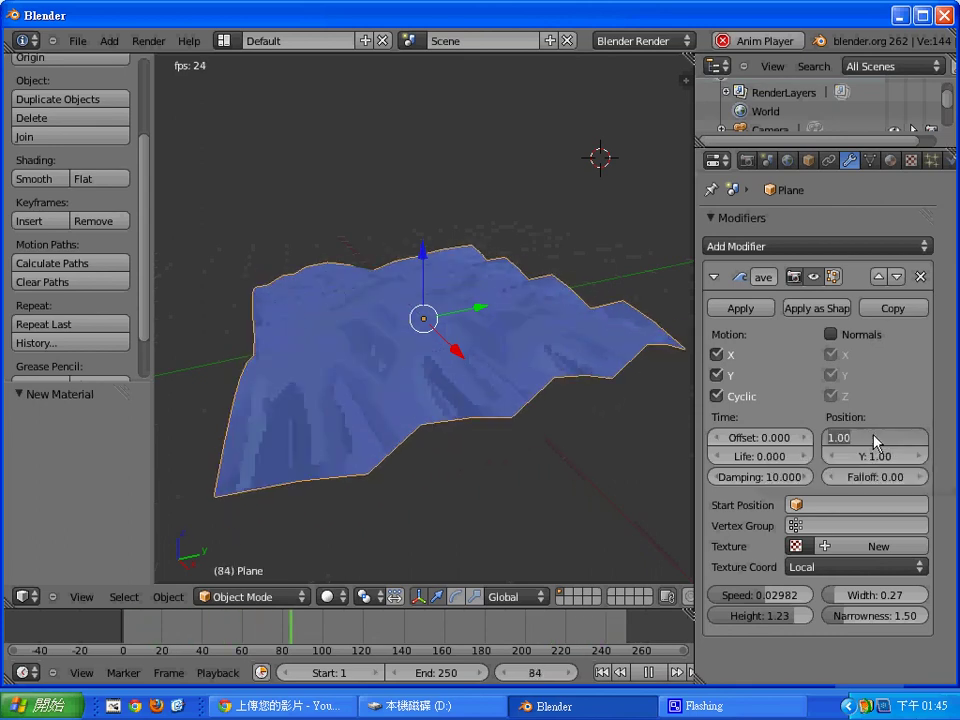
pyautogui.press('Return')
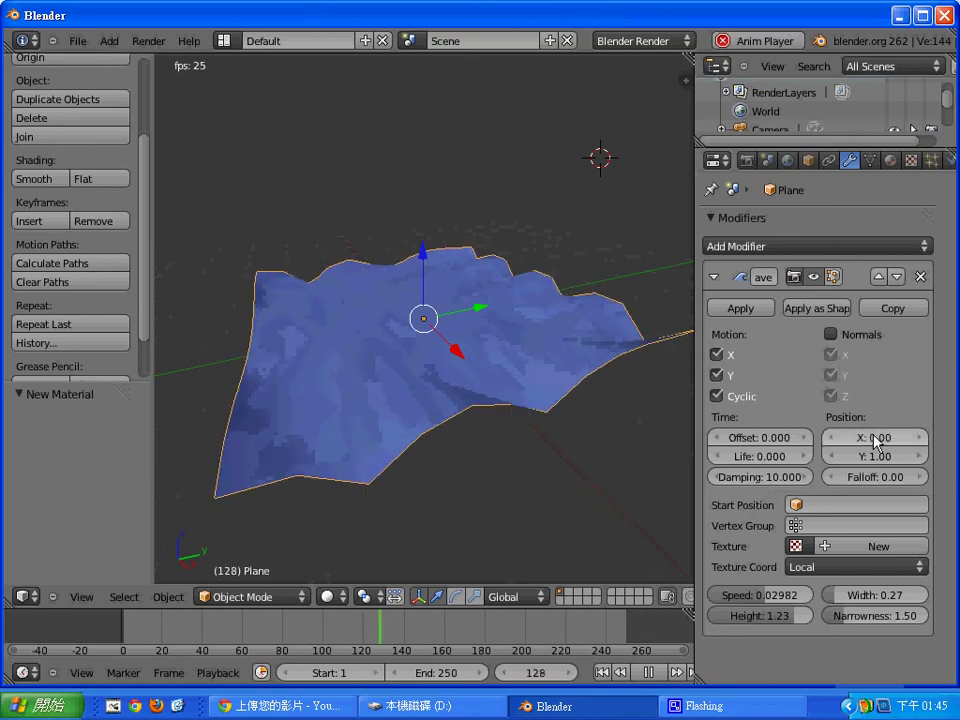
# Raise the wave falloff step by step up to 9
pyautogui.click(921, 478)
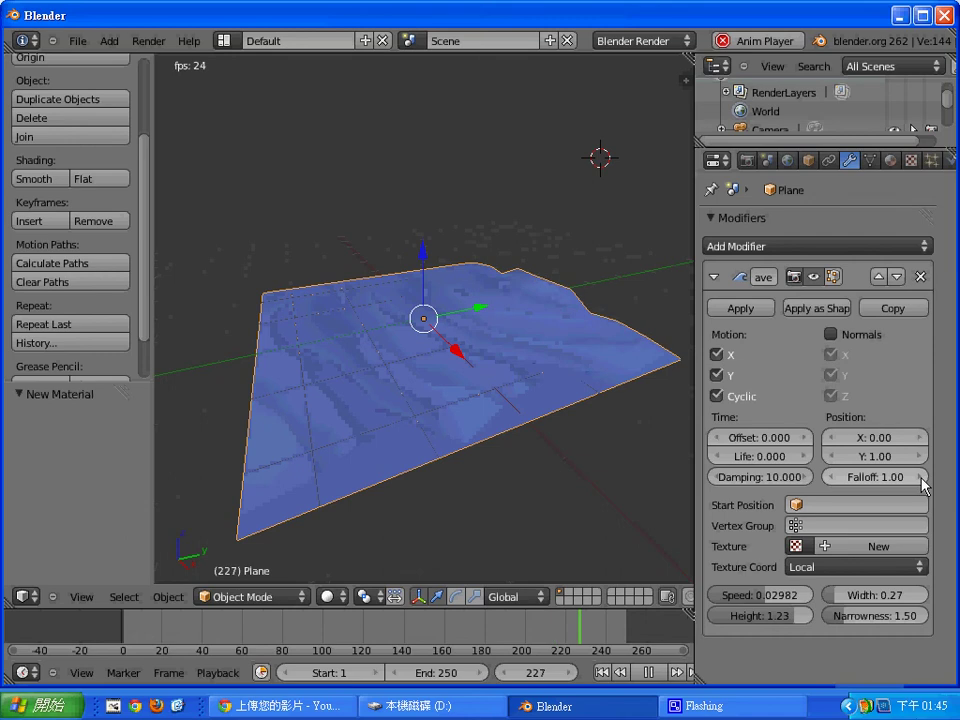
pyautogui.click(921, 478)
pyautogui.click(921, 478)
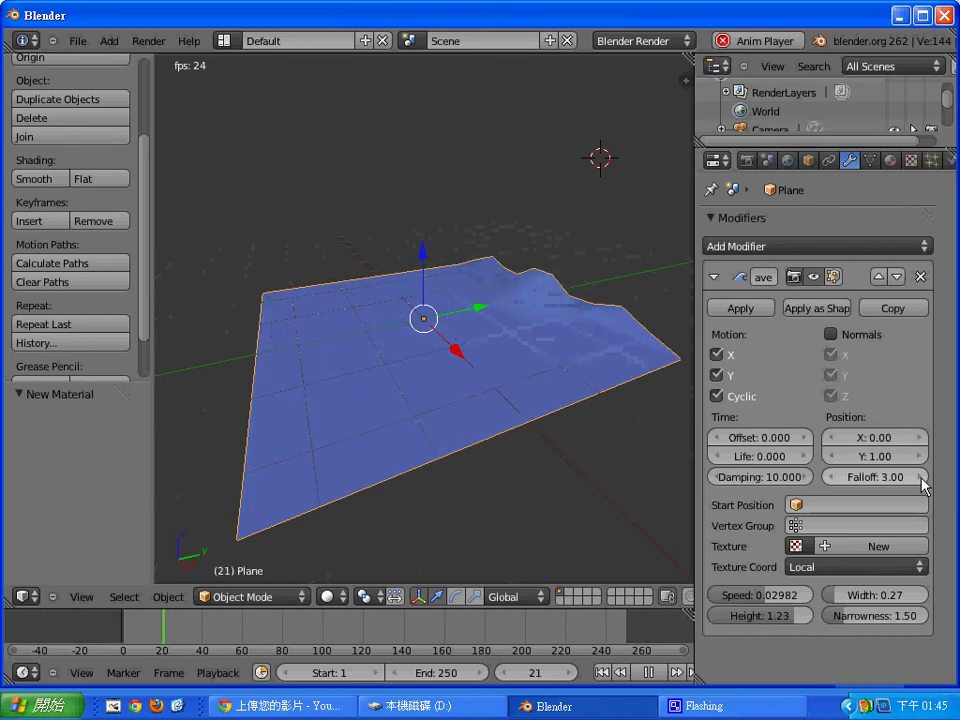
pyautogui.click(921, 478)
pyautogui.click(921, 478)
pyautogui.click(921, 478)
pyautogui.click(921, 478)
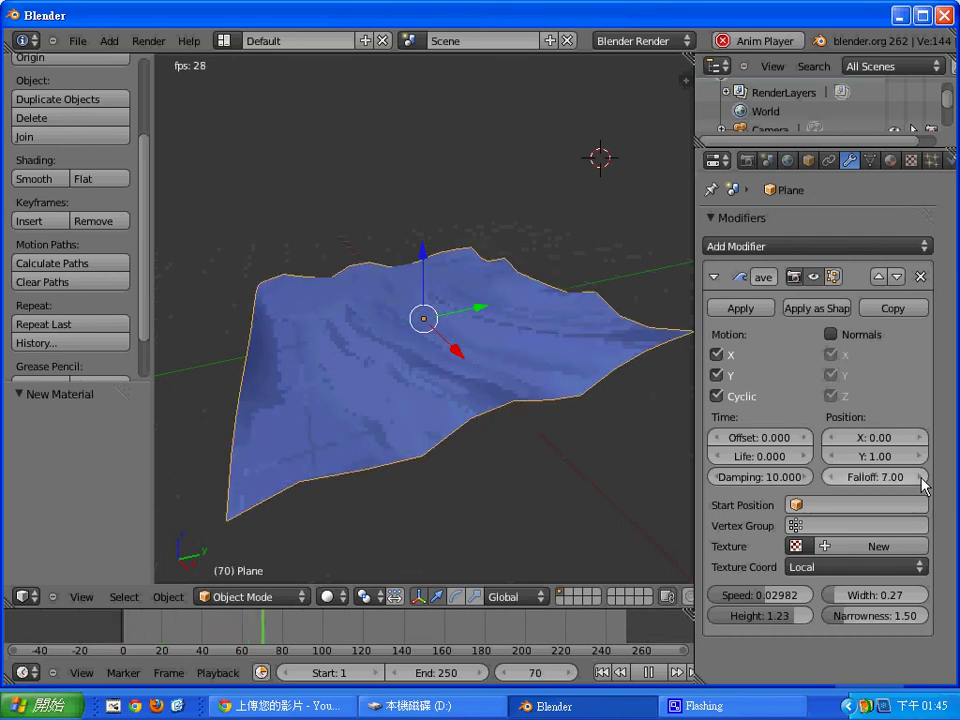
pyautogui.click(921, 478)
pyautogui.click(921, 478)
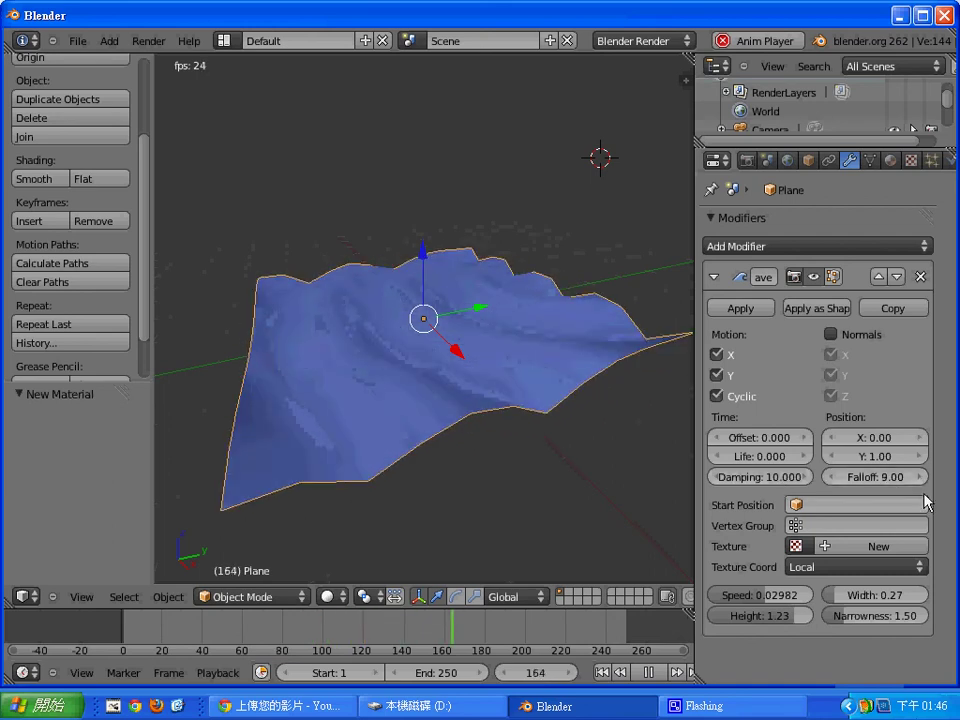
# Reset the wave start position Y to 0
pyautogui.click(898, 458)
pyautogui.write('0')
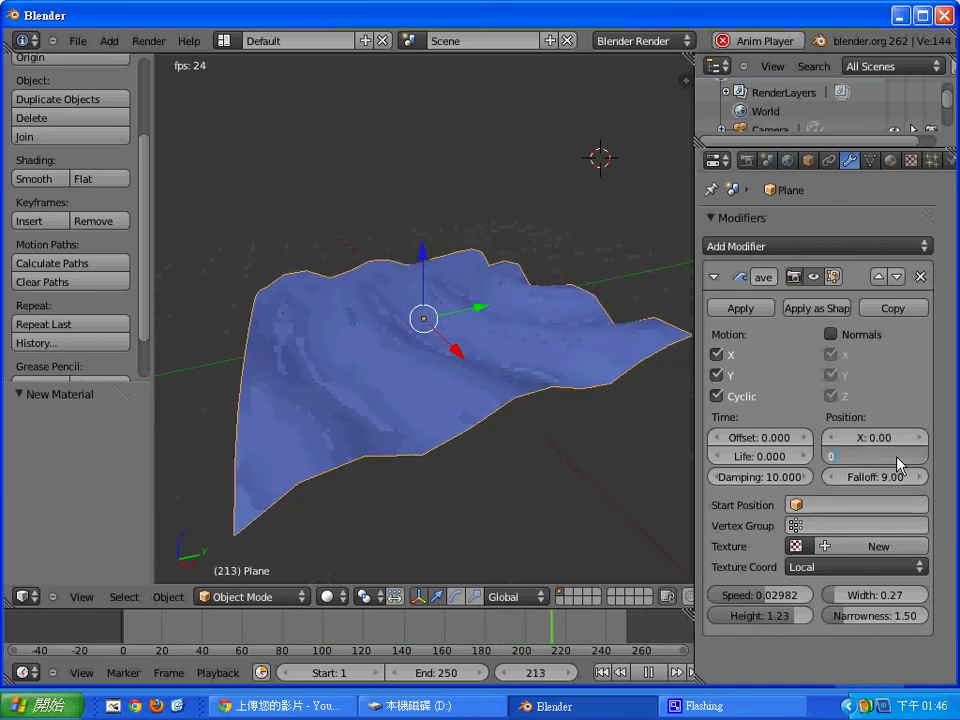
pyautogui.press('Return')
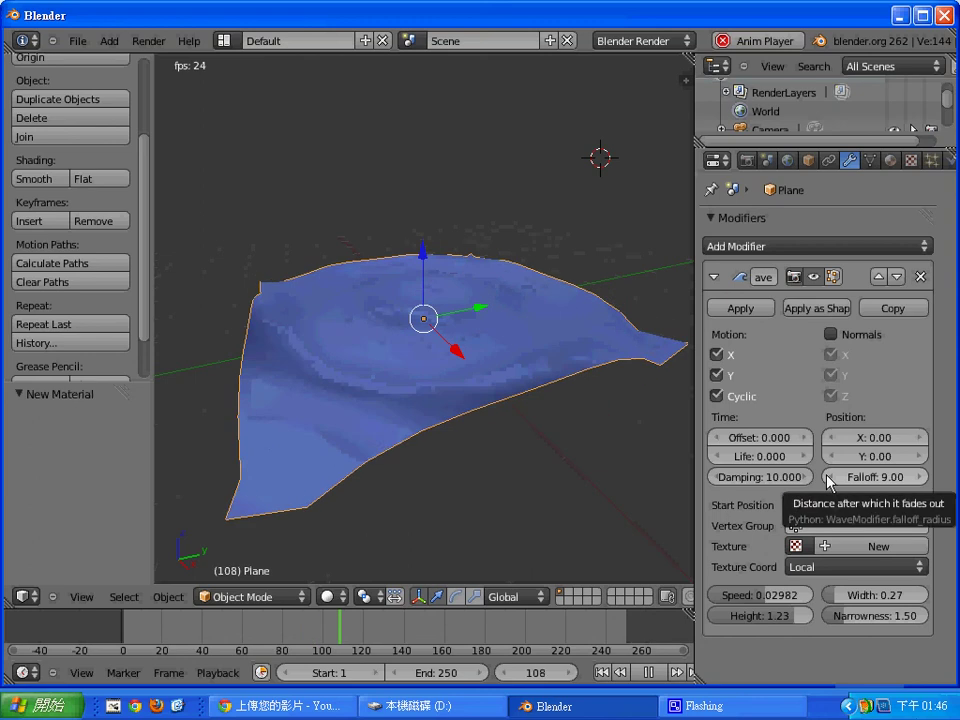
# Raise the falloff to 10, then lower it step by step toward 1.00
pyautogui.click(922, 478)
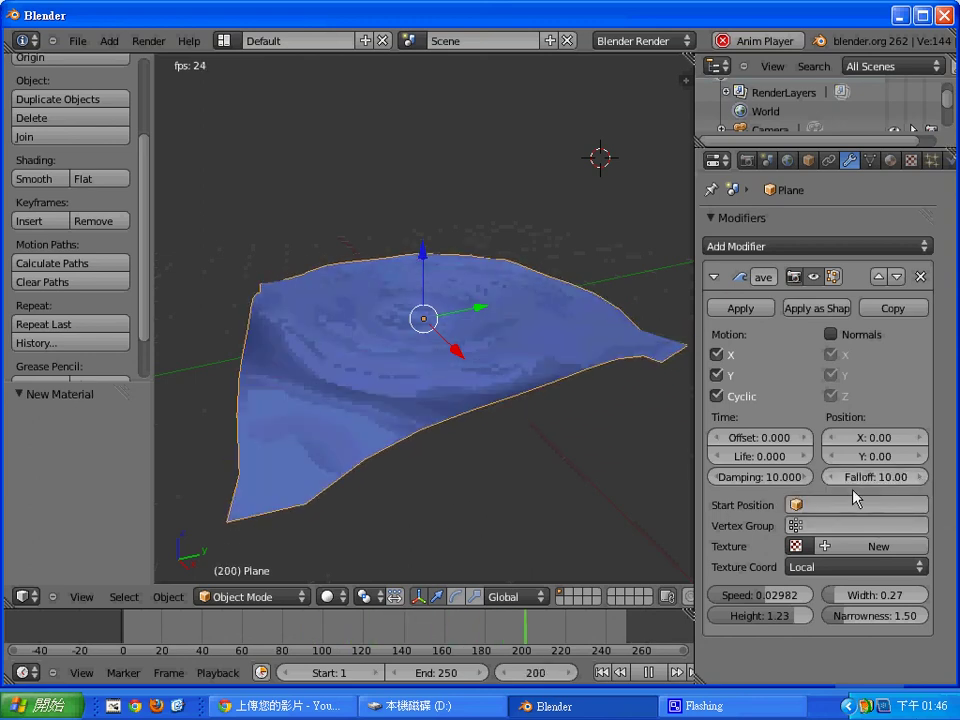
pyautogui.click(830, 478)
pyautogui.click(830, 478)
pyautogui.click(830, 478)
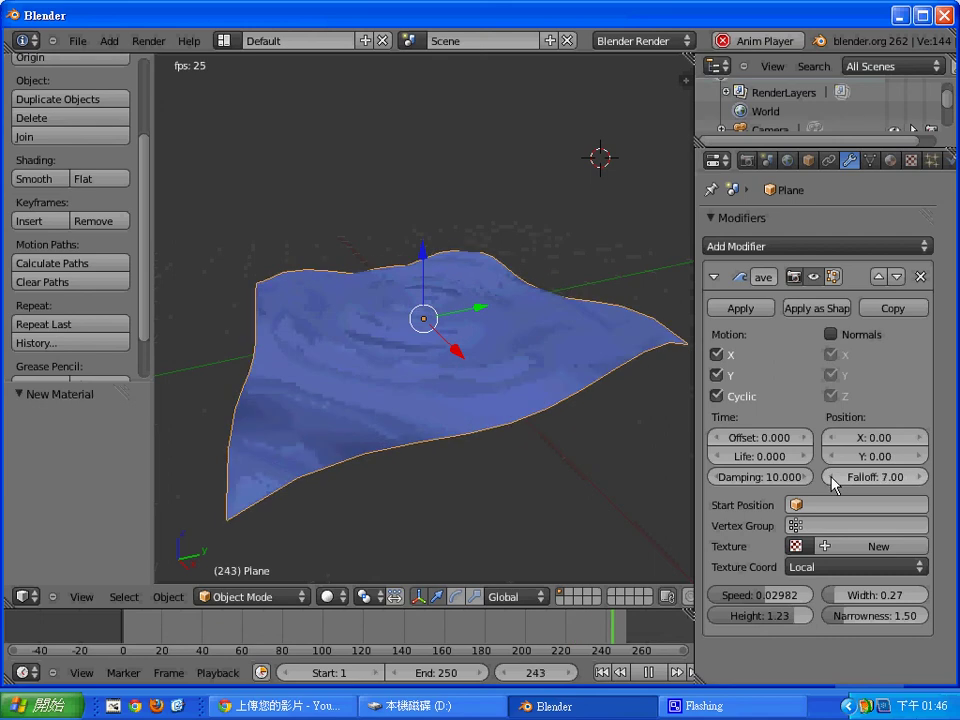
pyautogui.click(830, 478)
pyautogui.click(830, 478)
pyautogui.click(830, 478)
pyautogui.click(830, 478)
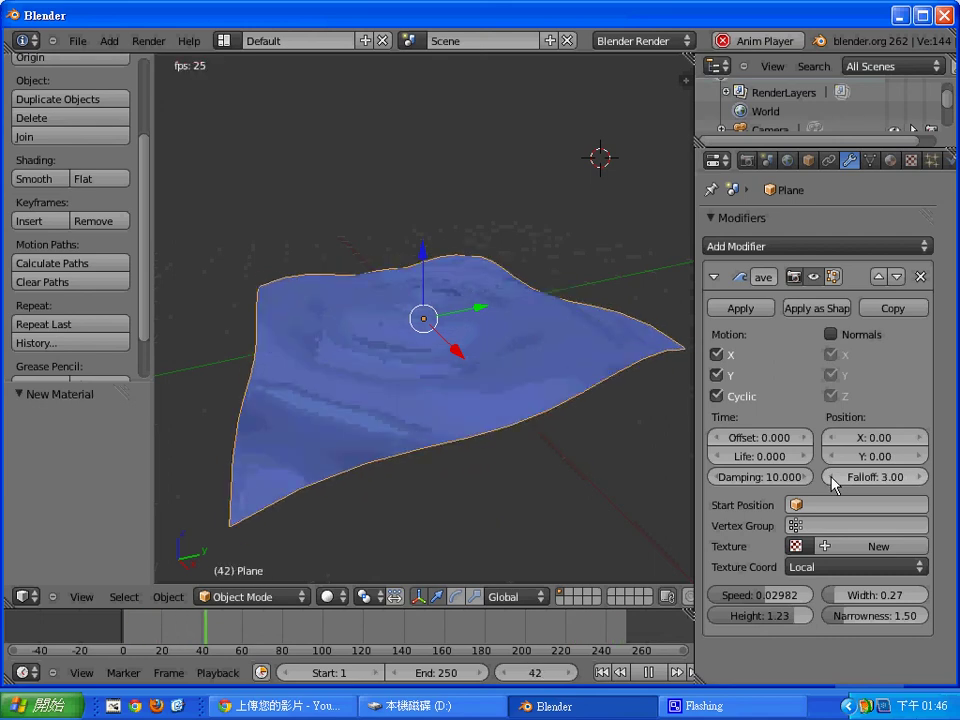
pyautogui.click(830, 478)
pyautogui.click(830, 478)
pyautogui.click(830, 478)
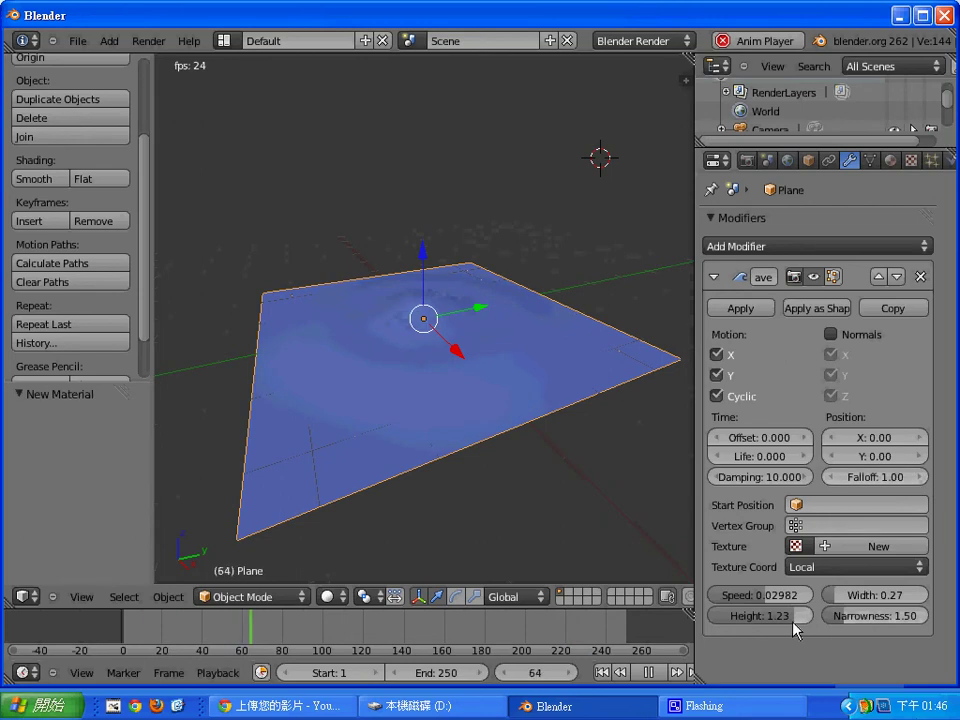
# Raise the Wave height to 1.86 and set its falloff to 0
pyautogui.moveTo(796, 628); pyautogui.dragTo(806, 623)
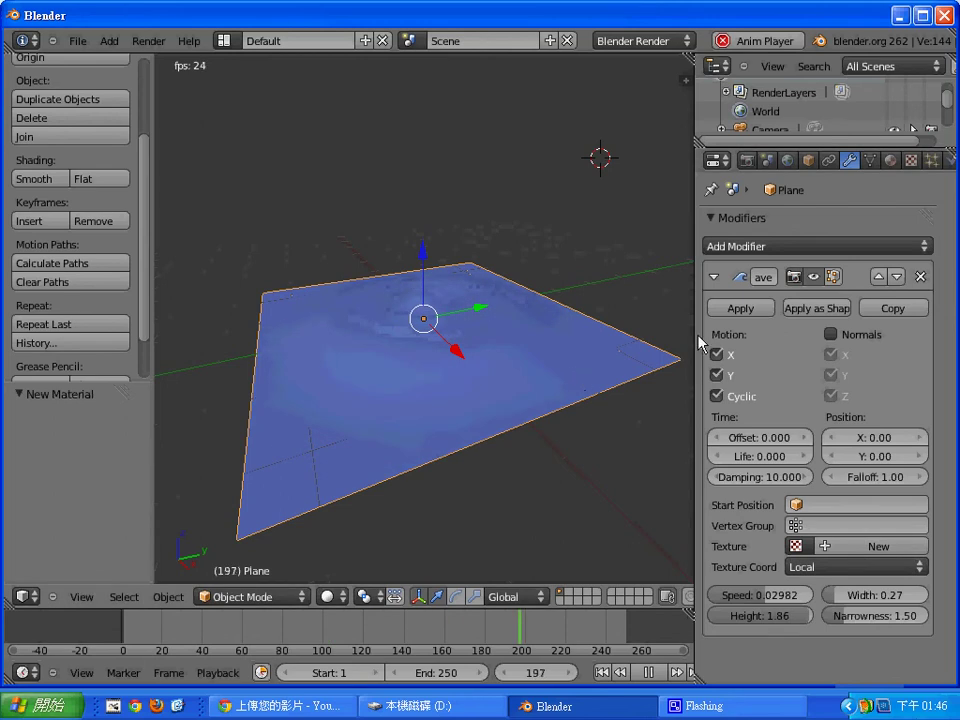
pyautogui.click(899, 479)
pyautogui.write('0')
pyautogui.press('Return')
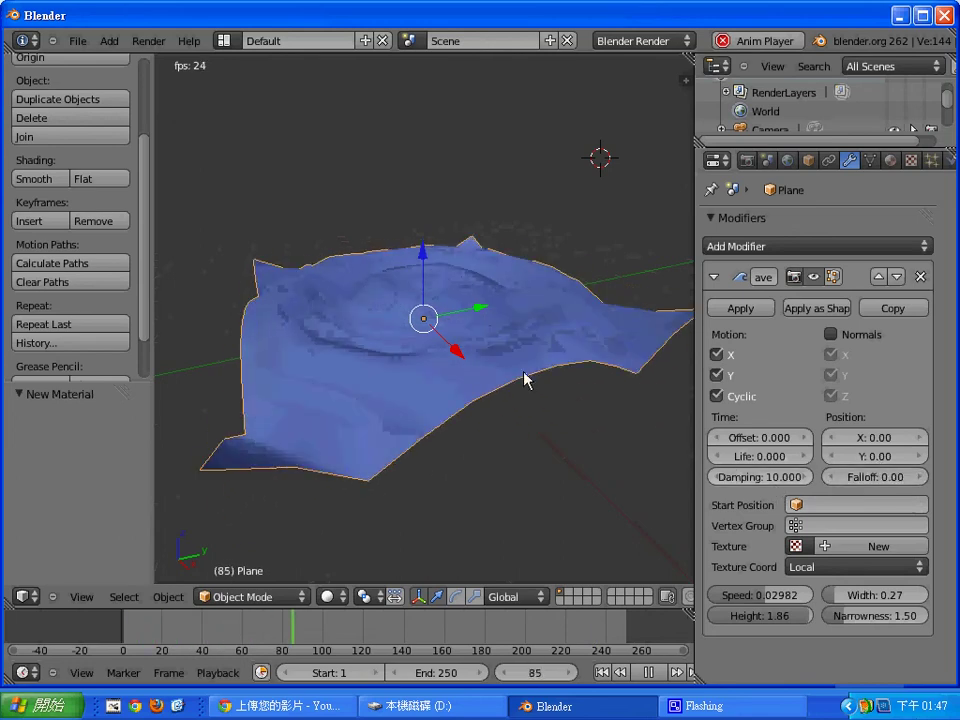
# Stop playback, enter the plane's Edit Mode and try a box selection near the centre
pyautogui.press('Tab')
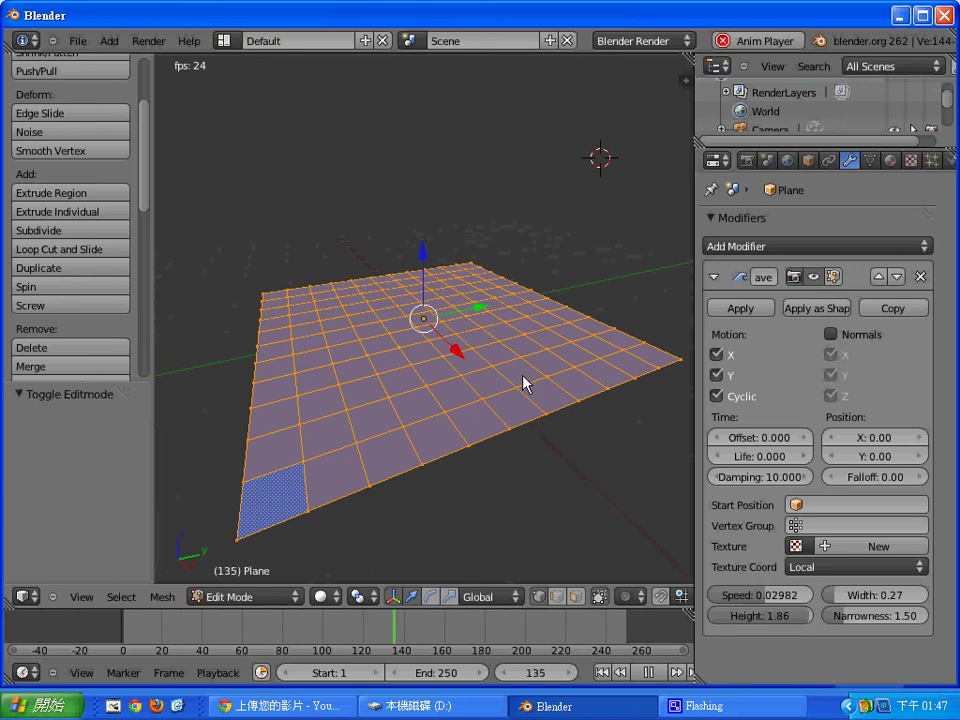
pyautogui.press('Tab')
pyautogui.click(648, 672)
pyautogui.press('Tab')
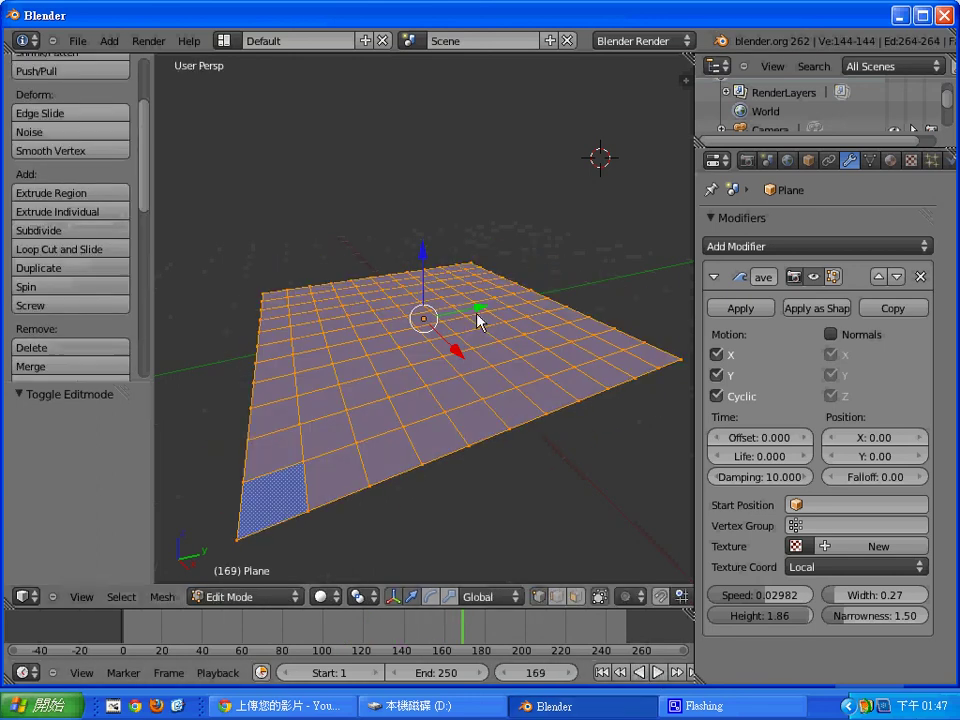
pyautogui.press('a')
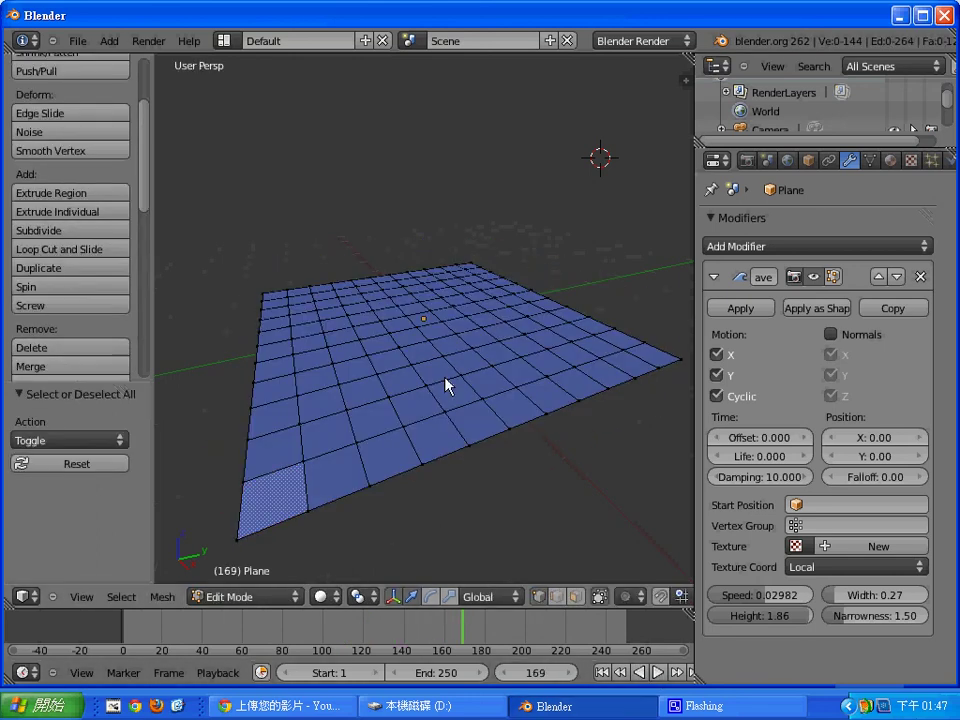
pyautogui.press('b')
pyautogui.moveTo(497, 418); pyautogui.dragTo(381, 306)
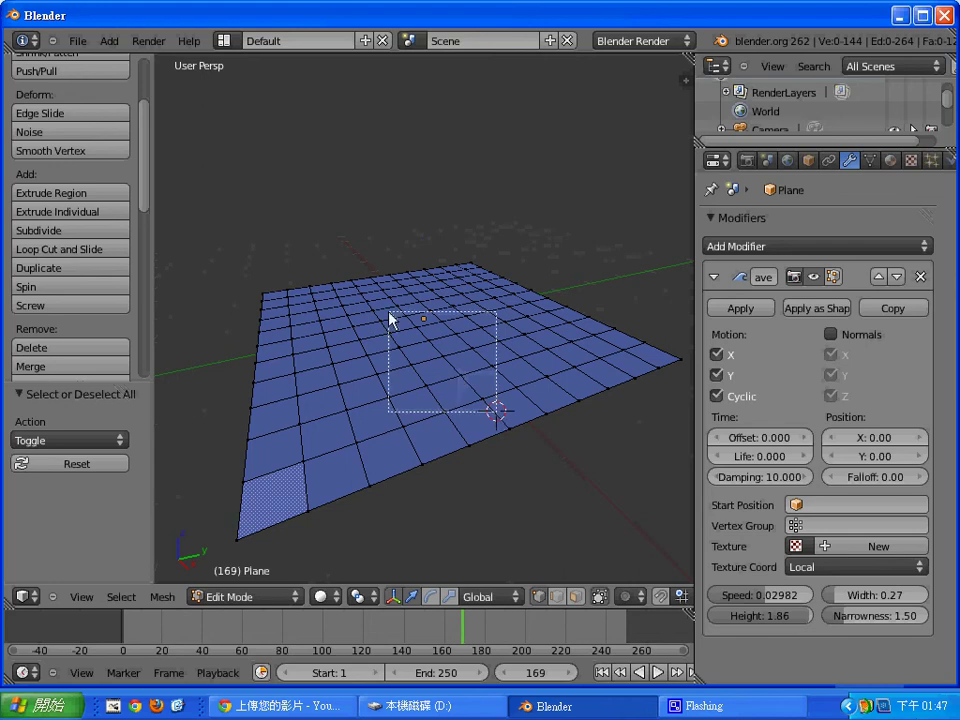
pyautogui.click(657, 450)
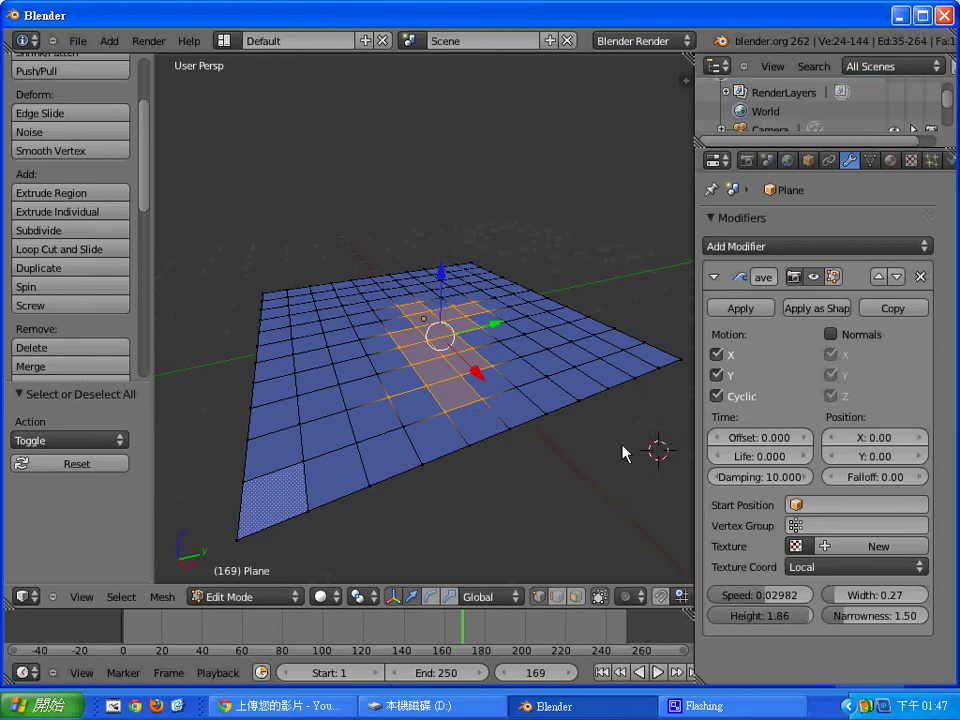
# In Top view, box-select the plane's upper half and assign it to a new vertex group
pyautogui.click(81, 597)
pyautogui.click(114, 521)
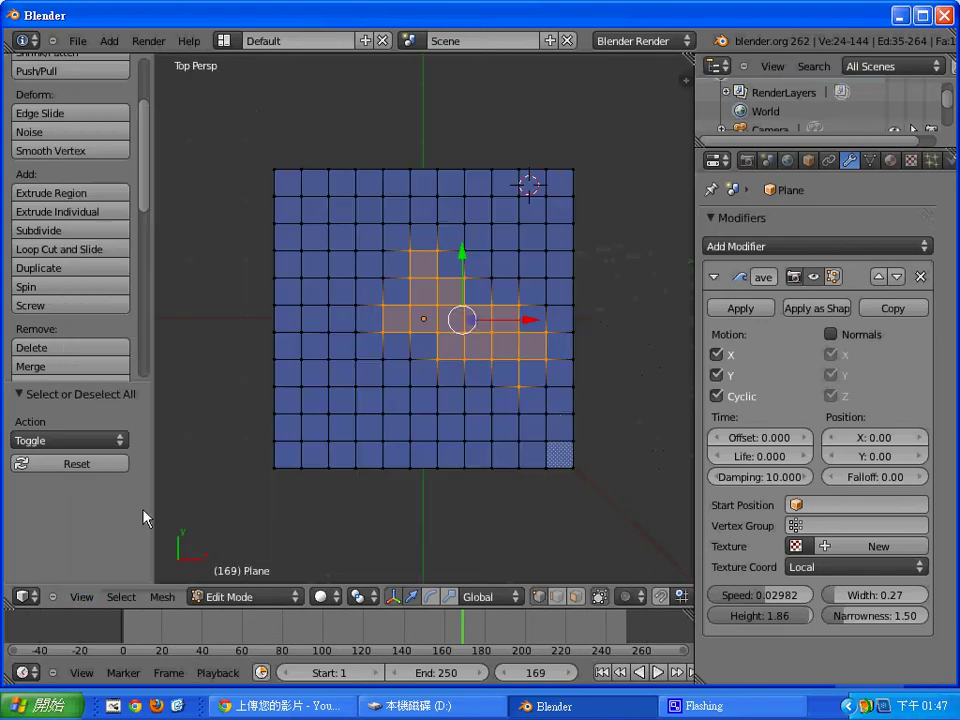
pyautogui.press('a')
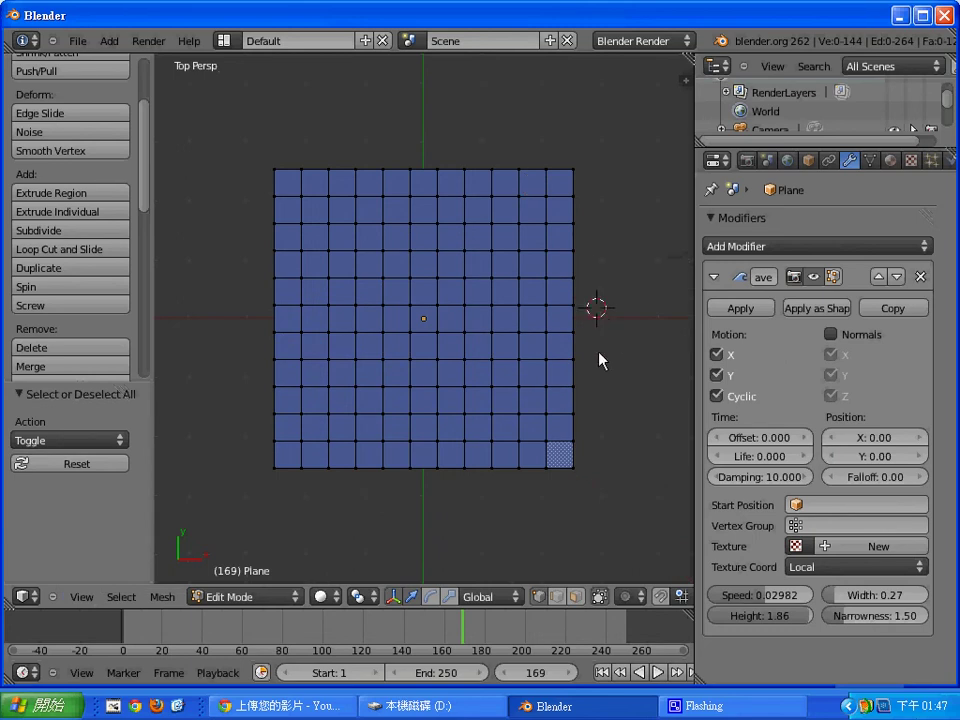
pyautogui.click(606, 307)
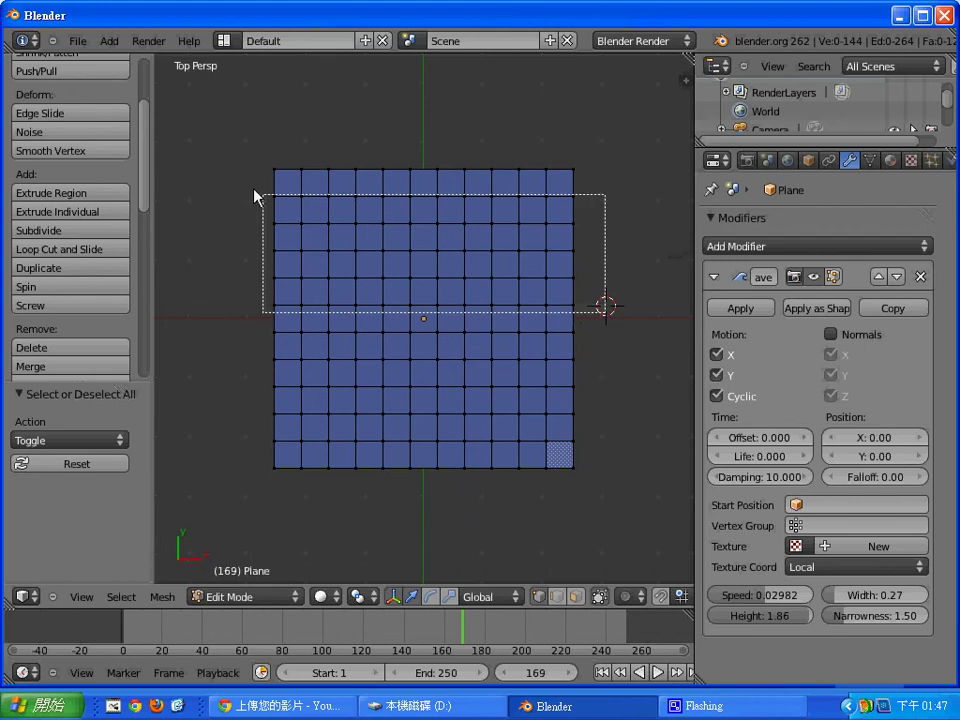
pyautogui.moveTo(576, 314); pyautogui.dragTo(176, 135)
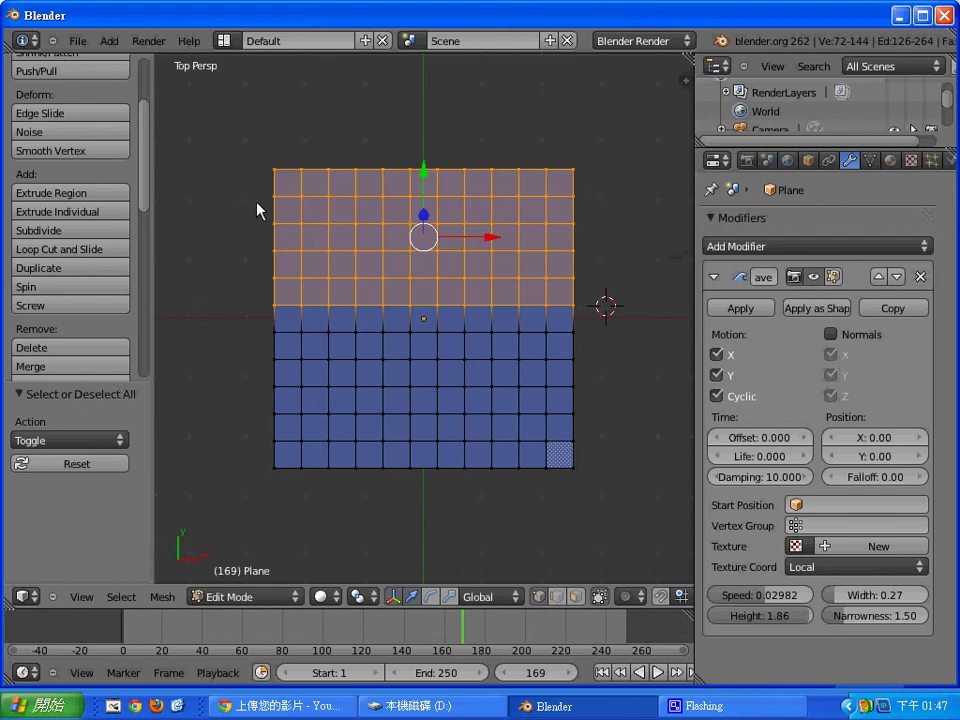
pyautogui.hotkey('ctrl', 'g')
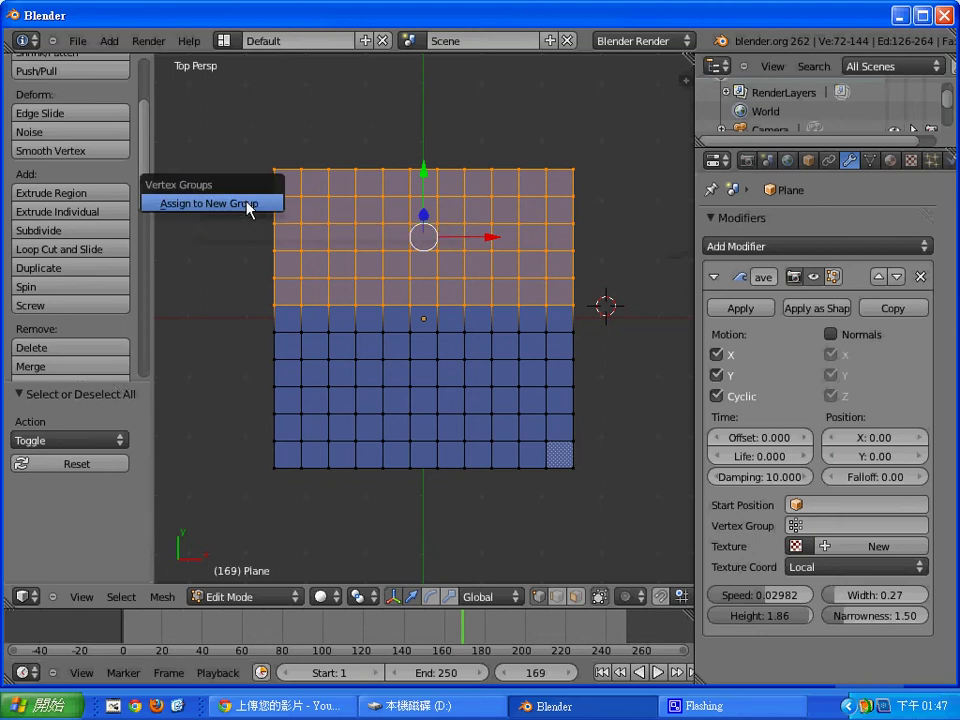
pyautogui.click(249, 205)
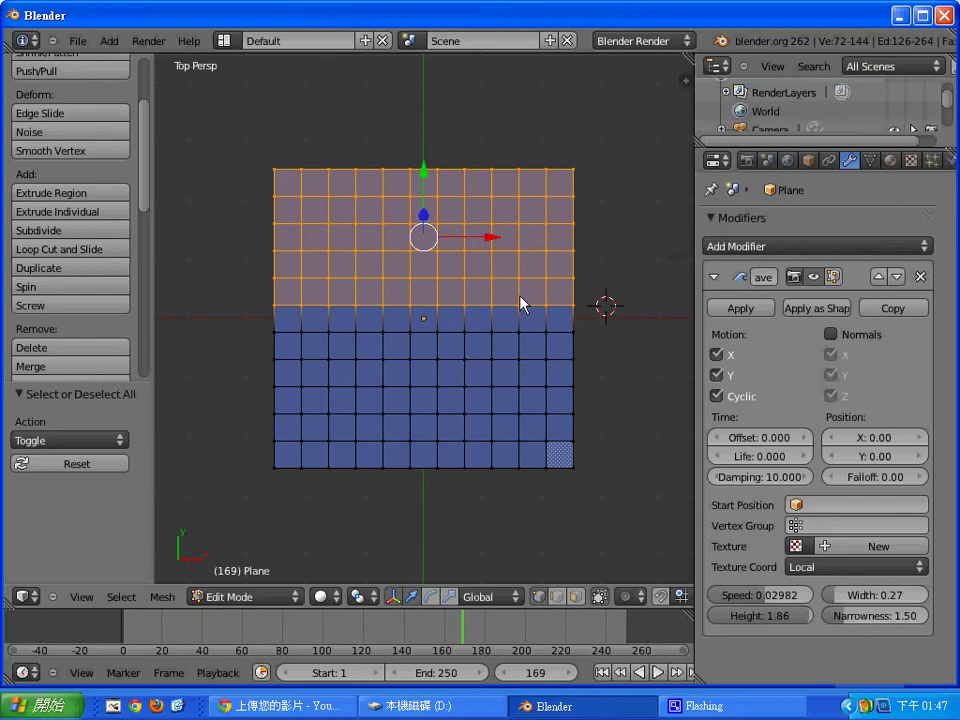
# Return to Object Mode and look through the scene camera, zooming in
pyautogui.press('Tab')
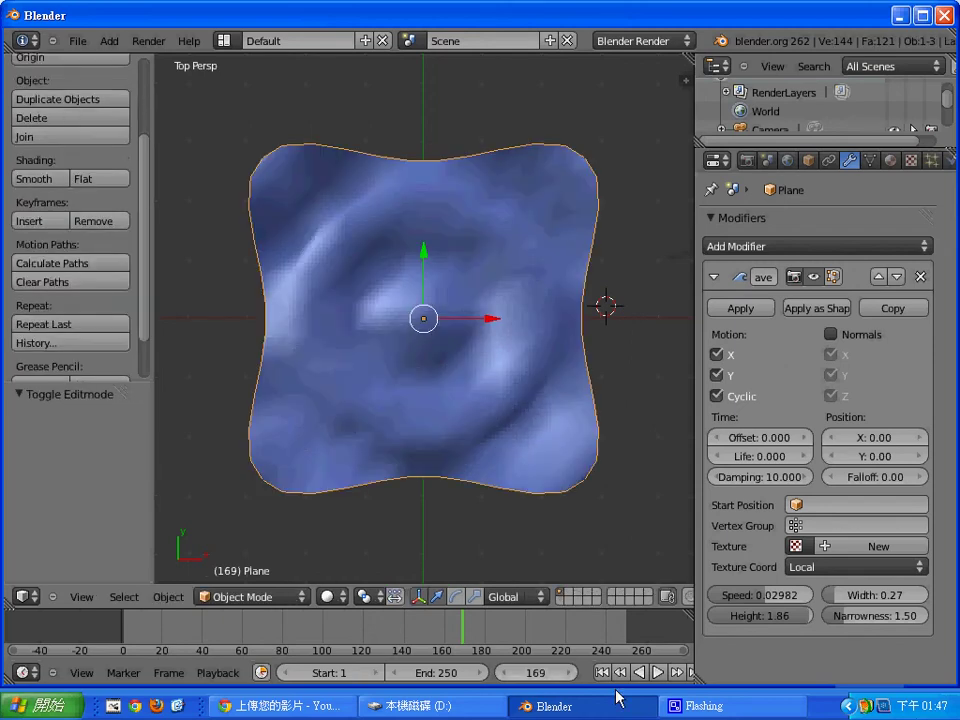
pyautogui.click(81, 597)
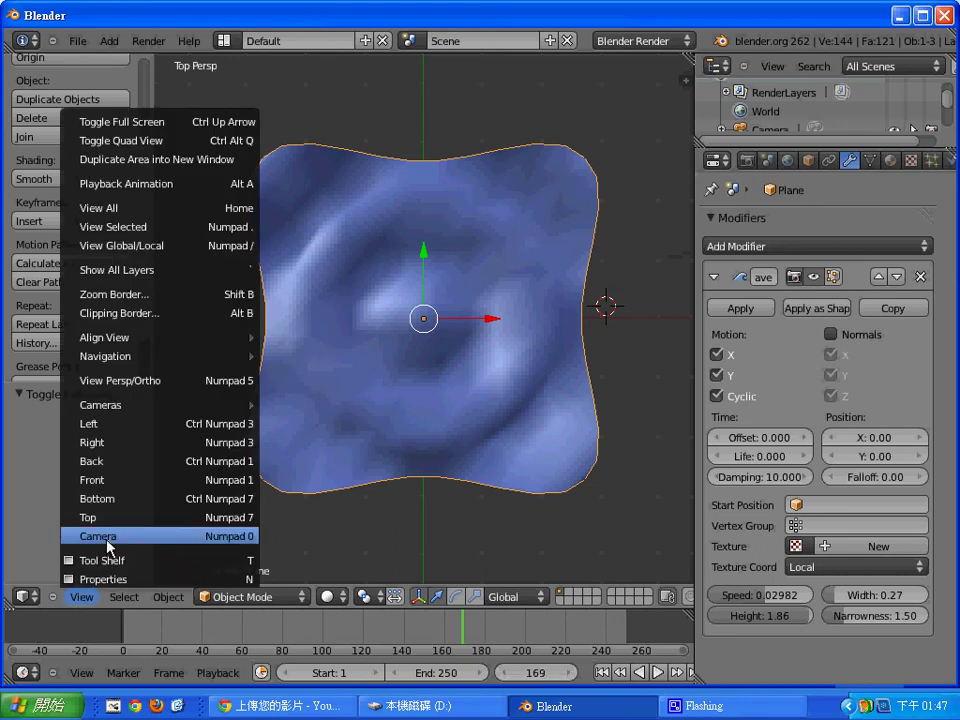
pyautogui.click(82, 535)
pyautogui.scroll(3, 440, 408)
pyautogui.scroll(3, 452, 418)
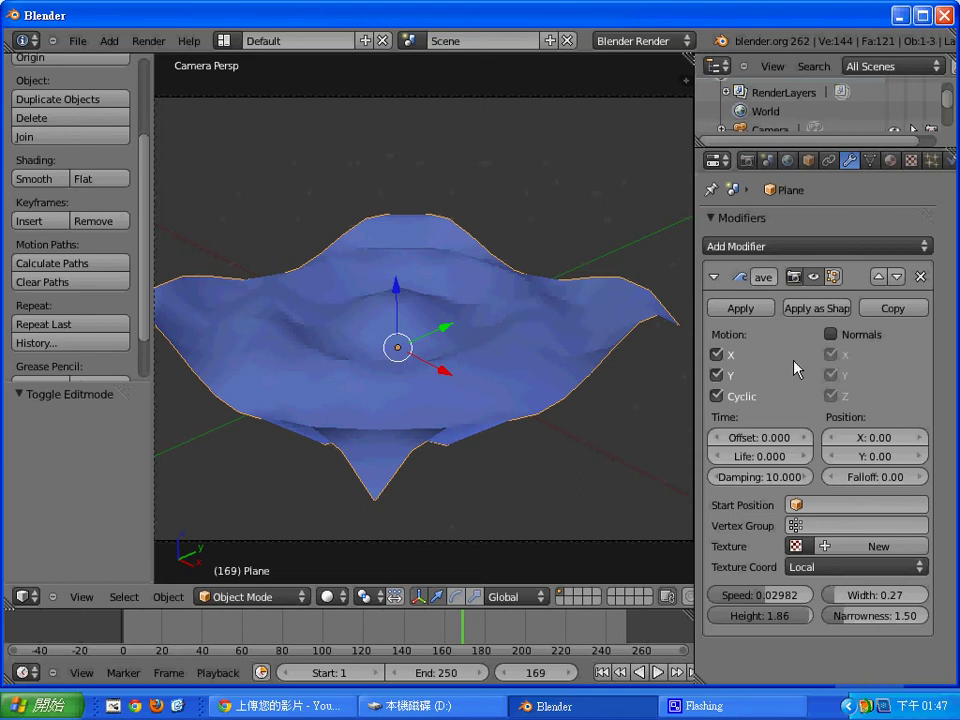
# Play and stop the animation, then set the Wave modifier's vertex group to Group
pyautogui.click(658, 672)
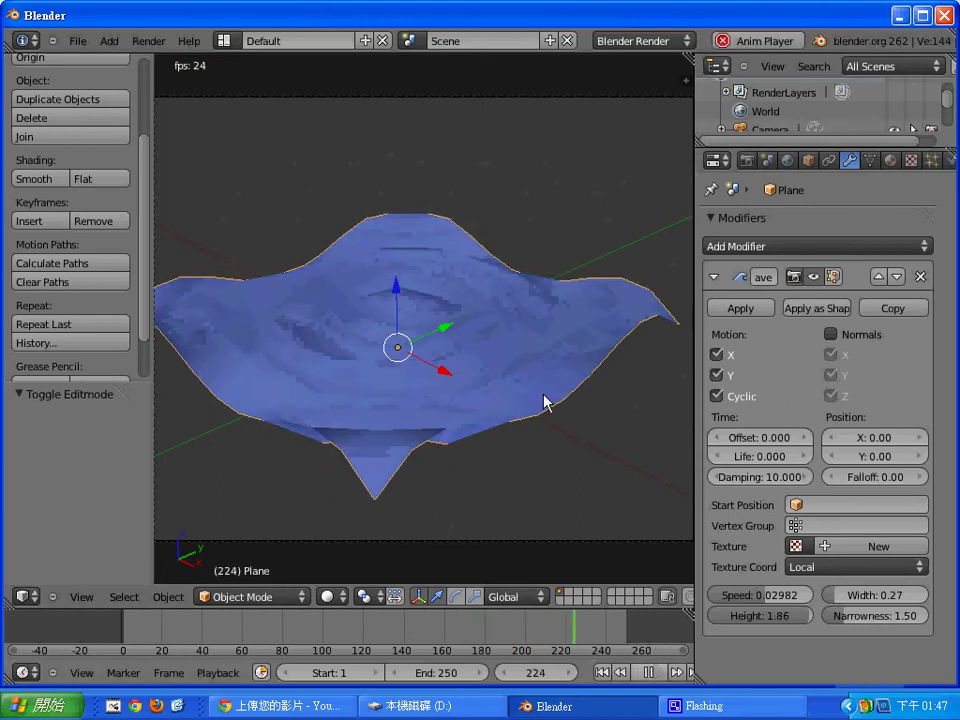
pyautogui.click(648, 672)
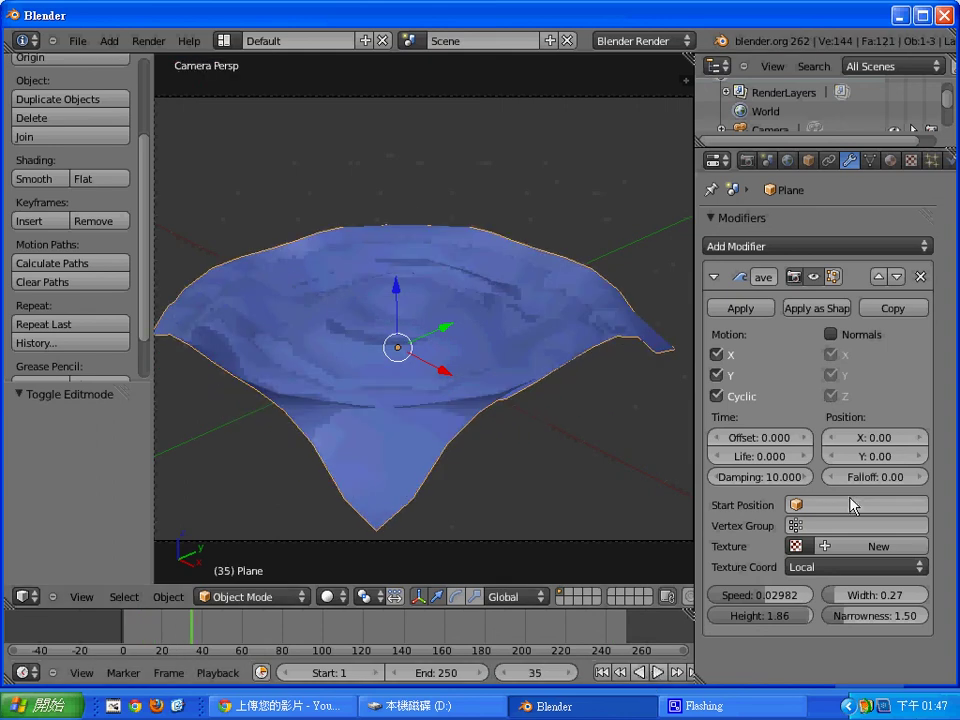
pyautogui.click(792, 524)
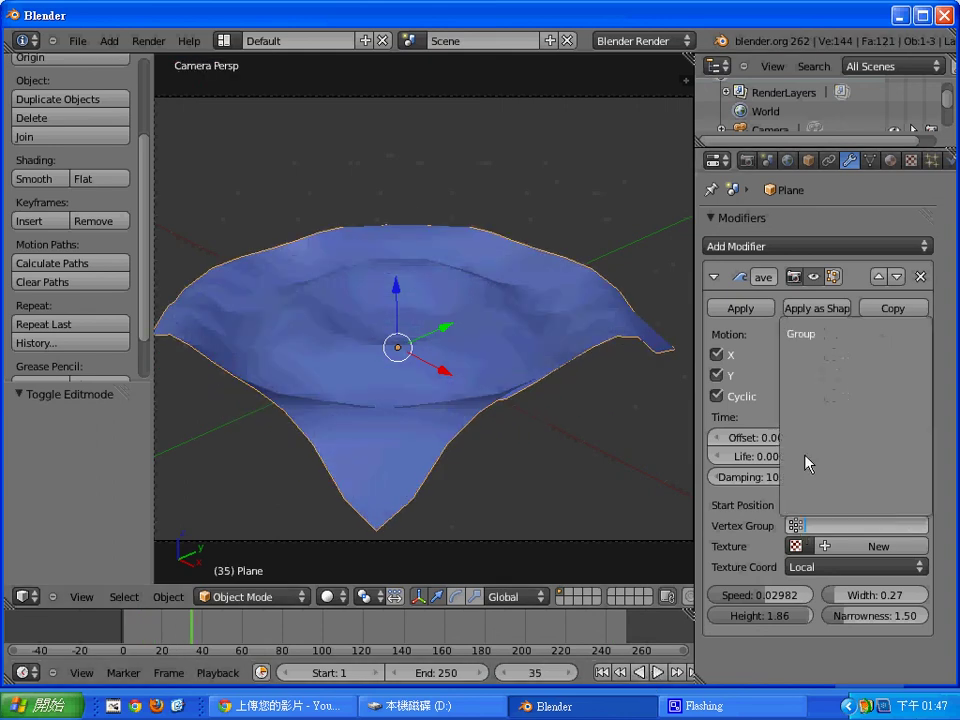
pyautogui.click(812, 333)
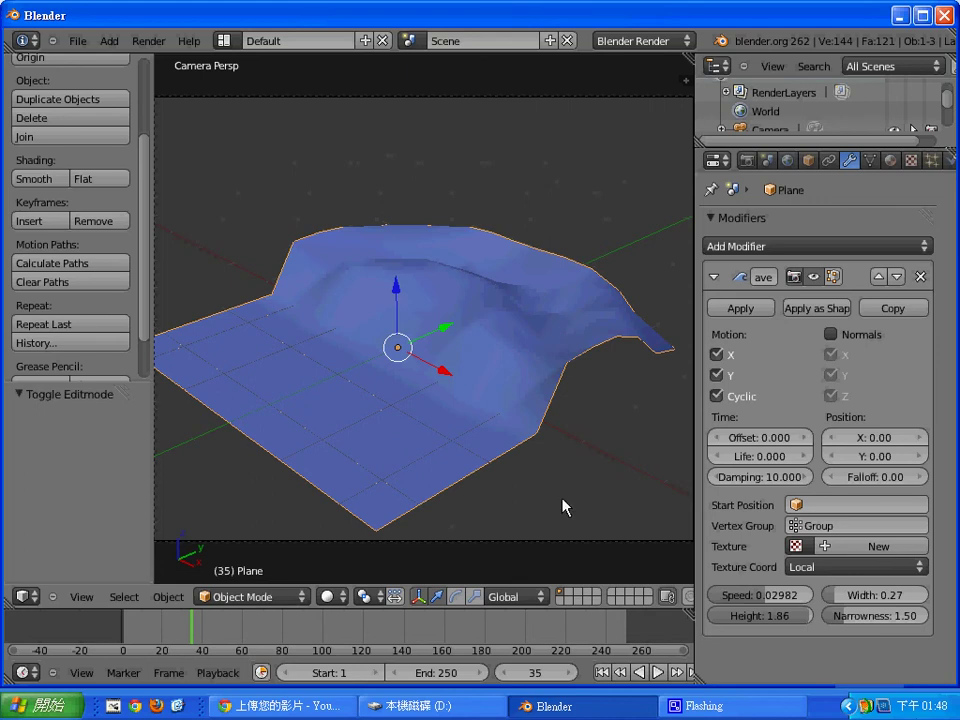
# Narrow the Wave width to 0.23 while the animation plays, then stop playback
pyautogui.hotkey('alt', 'a')
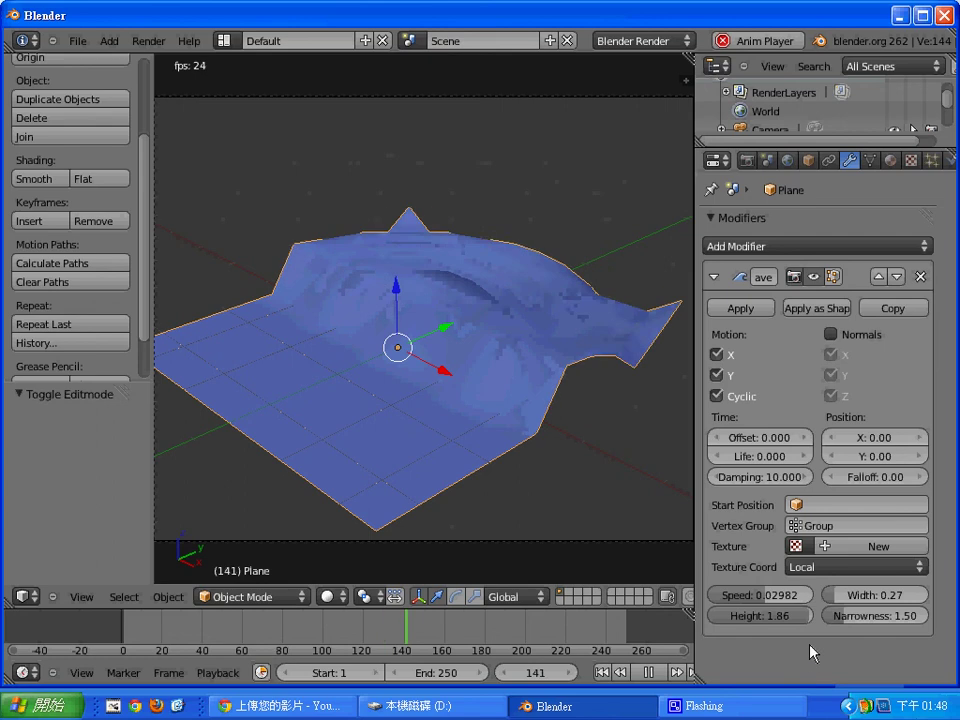
pyautogui.moveTo(830, 595)
pyautogui.mouseDown()
pyautogui.moveTo(848, 607)
pyautogui.moveTo(837, 606)
pyautogui.mouseUp()
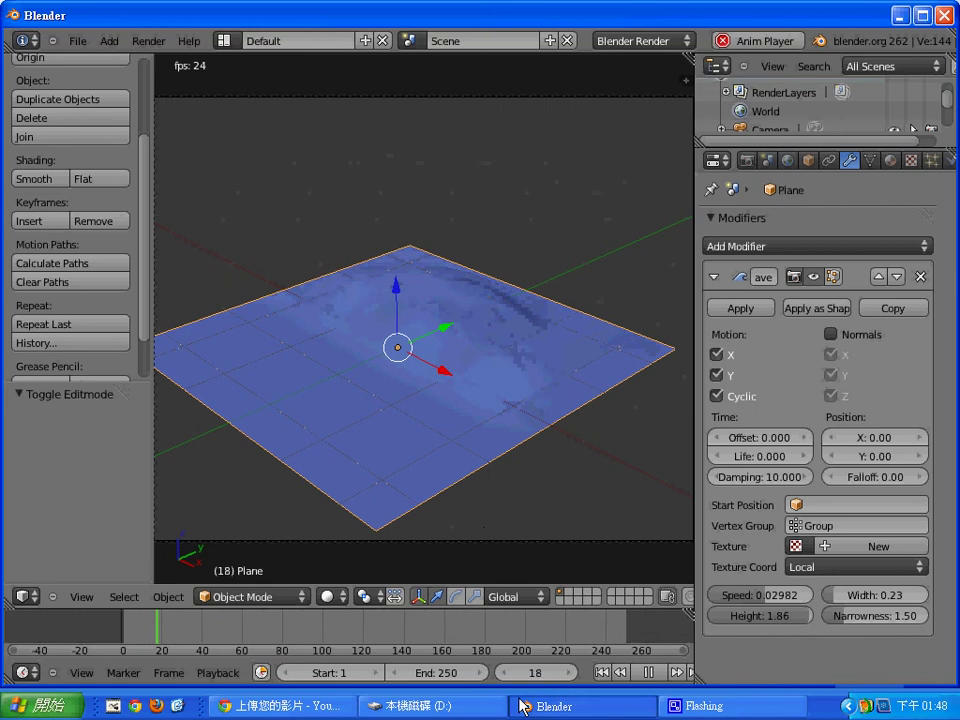
pyautogui.hotkey('alt', 'a')
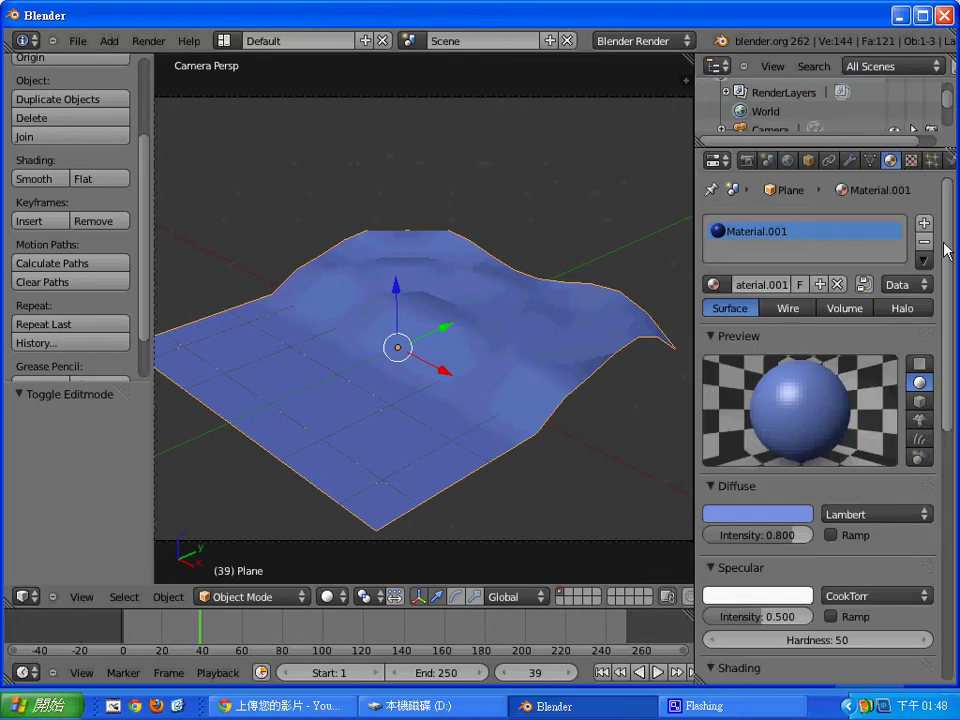
# Render a test frame from the camera with F12 and close the render
pyautogui.moveTo(944, 257); pyautogui.dragTo(945, 352)
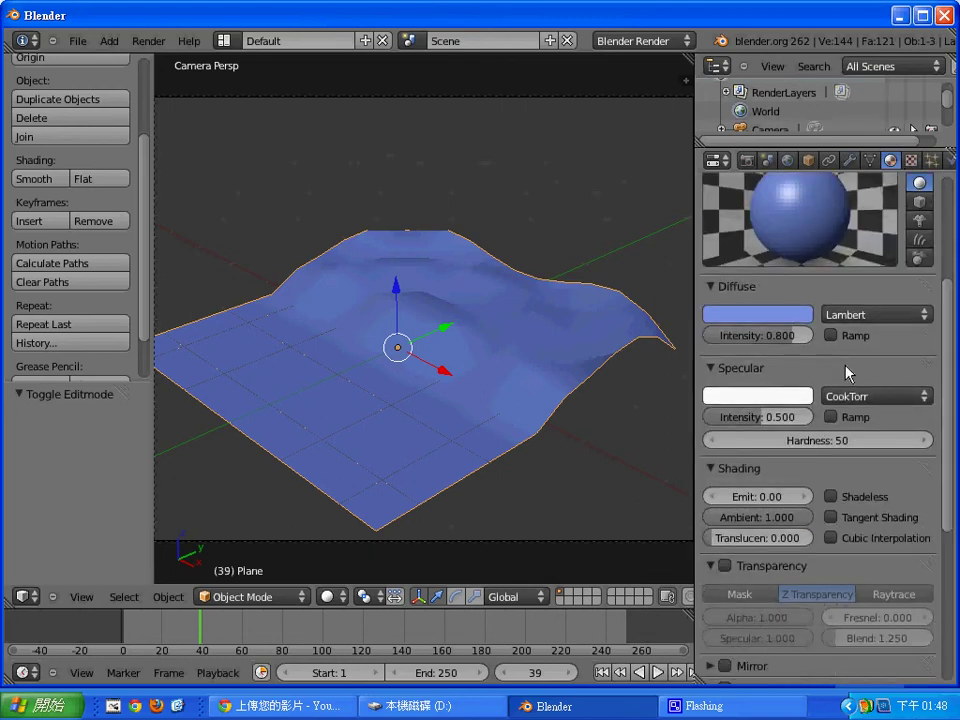
pyautogui.press('F12')
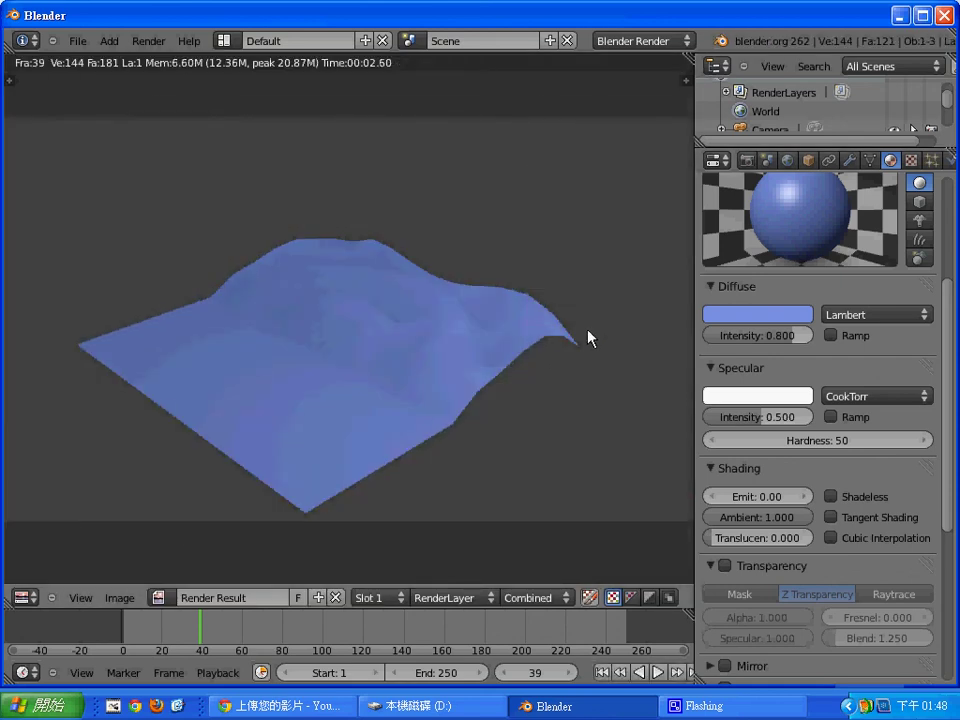
pyautogui.press('Escape')
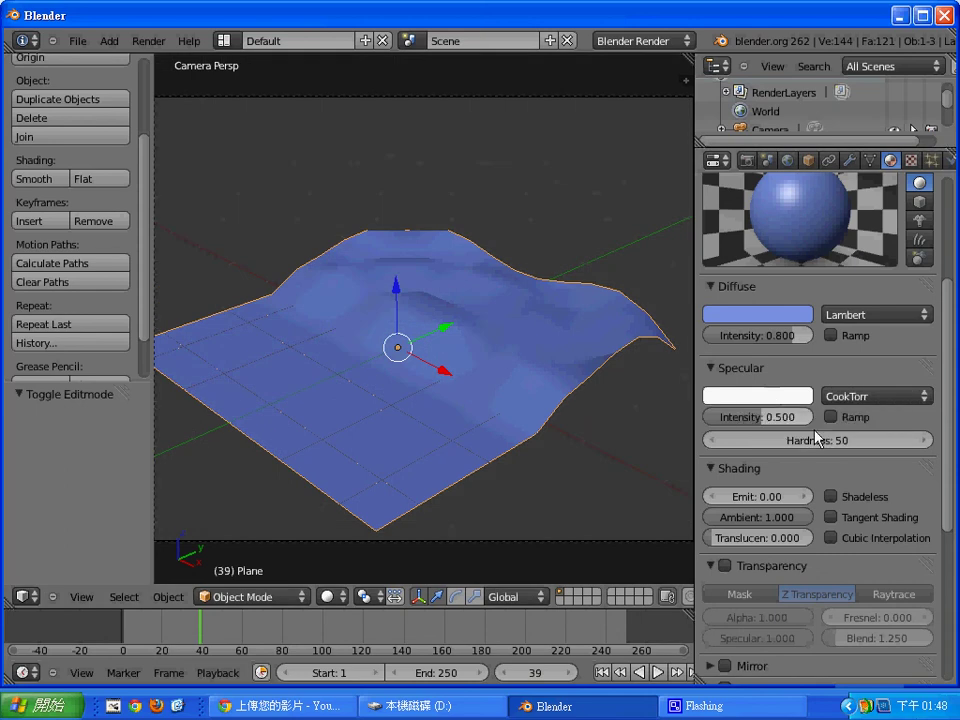
# Turn on Z Transparency for the wave plane's Material.001
pyautogui.scroll(-1, 812, 508)
pyautogui.scroll(-2, 811, 505)
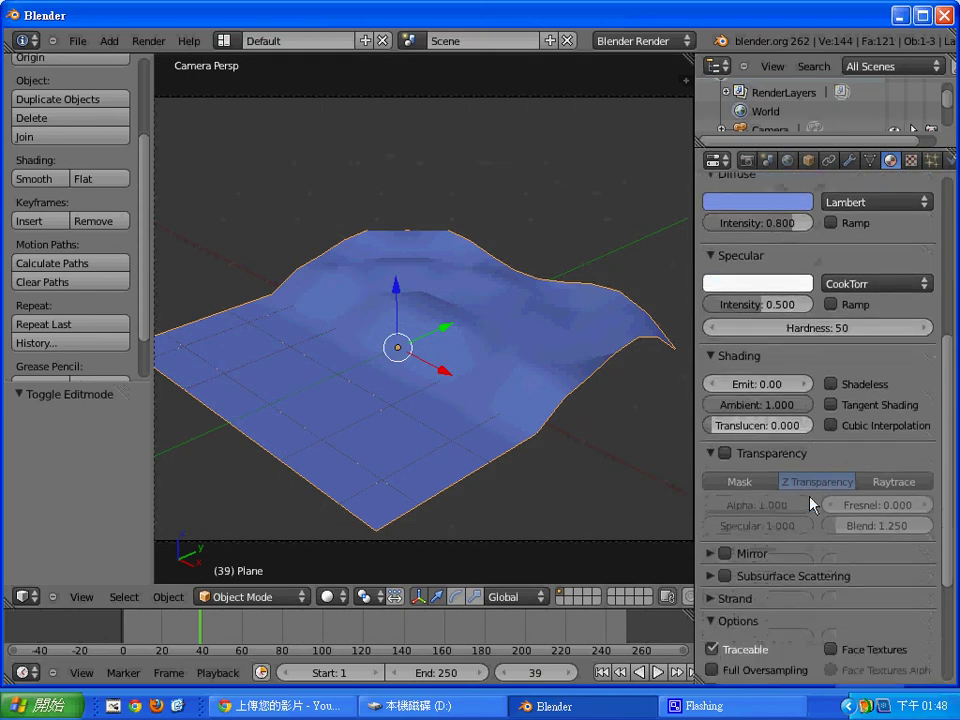
pyautogui.scroll(-1, 811, 503)
pyautogui.scroll(-1, 812, 503)
pyautogui.scroll(-2, 812, 503)
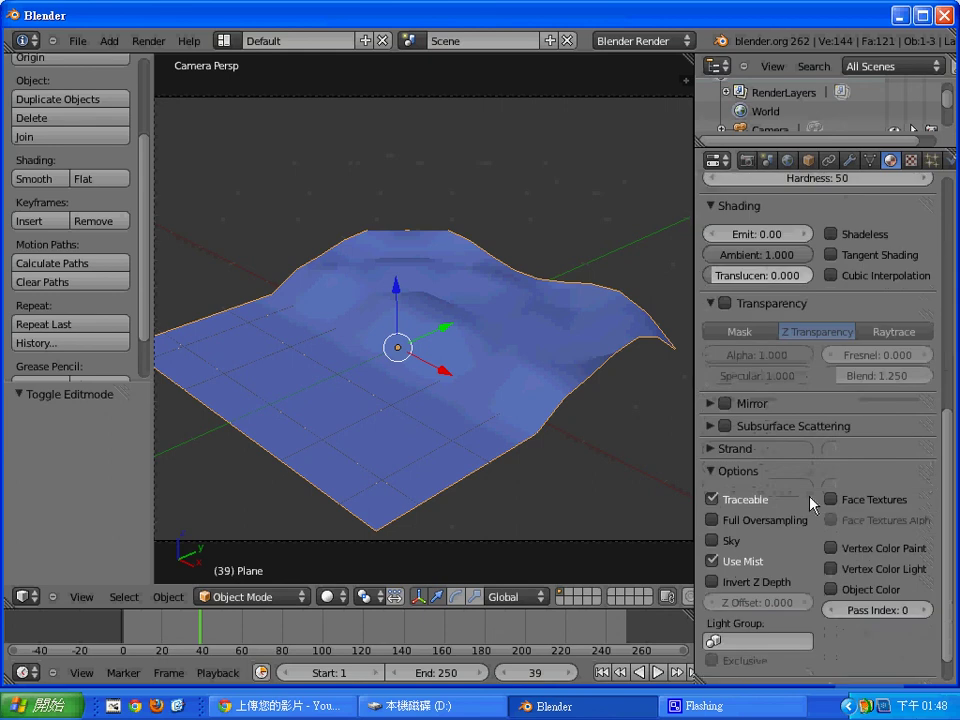
pyautogui.scroll(3, 812, 503)
pyautogui.scroll(2, 812, 503)
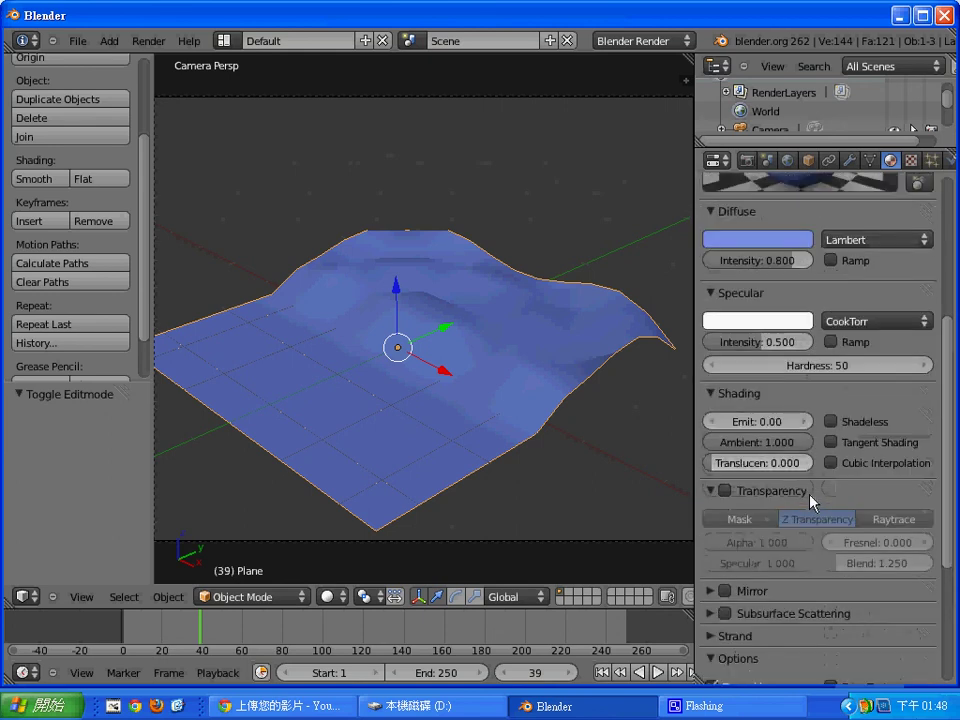
pyautogui.scroll(-1, 810, 495)
pyautogui.click(725, 453)
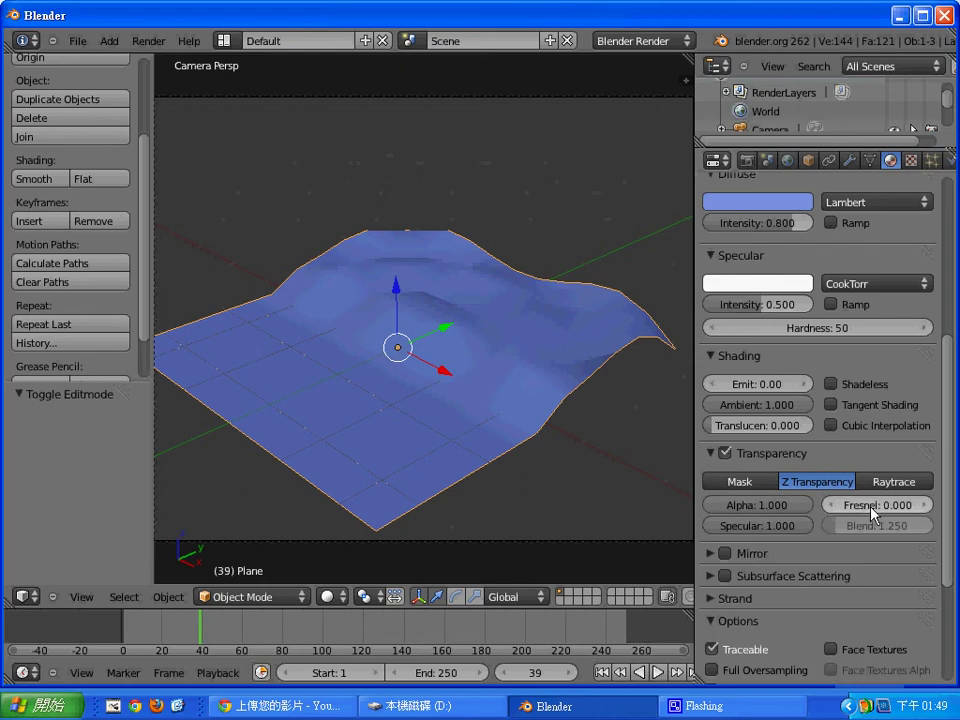
# Set the material's Fresnel value to 3.000
pyautogui.click(872, 509)
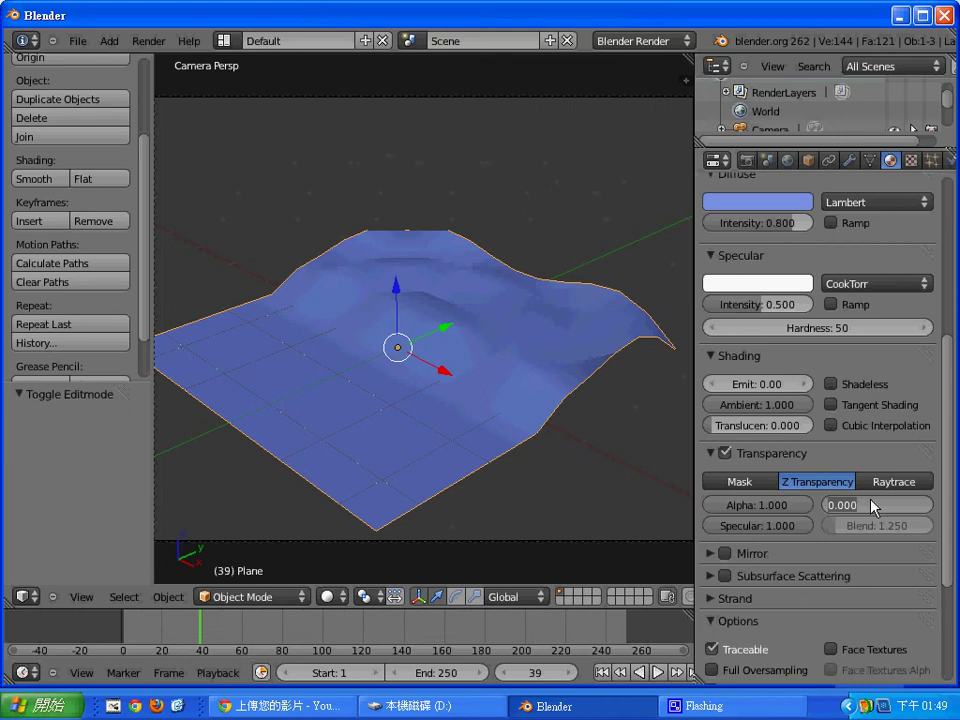
pyautogui.write('3')
pyautogui.press('Return')
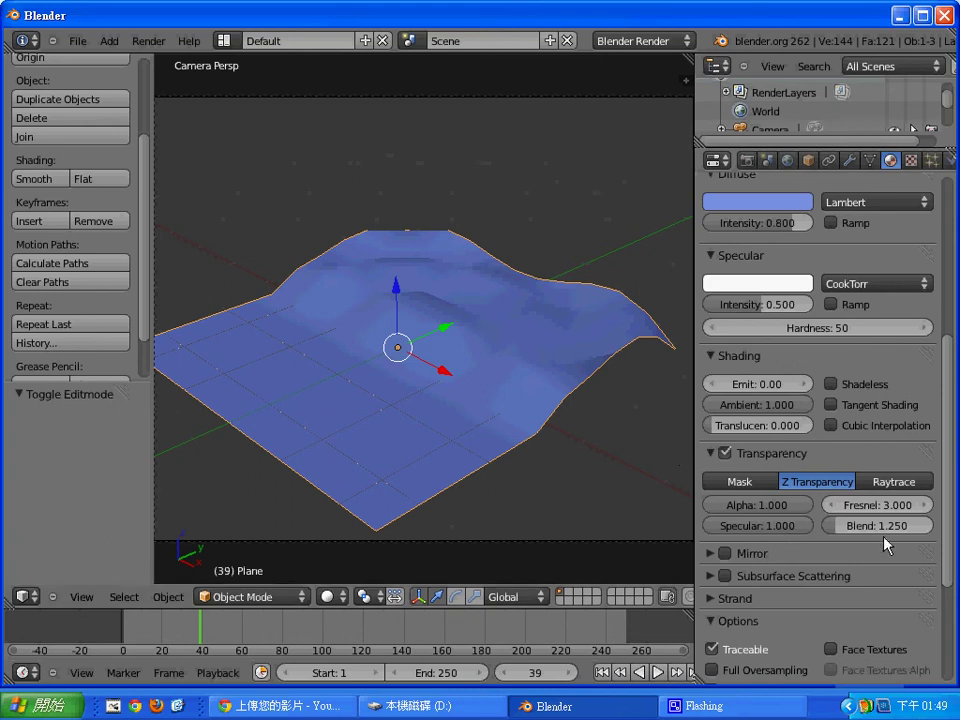
pyautogui.scroll(-2, 935, 580)
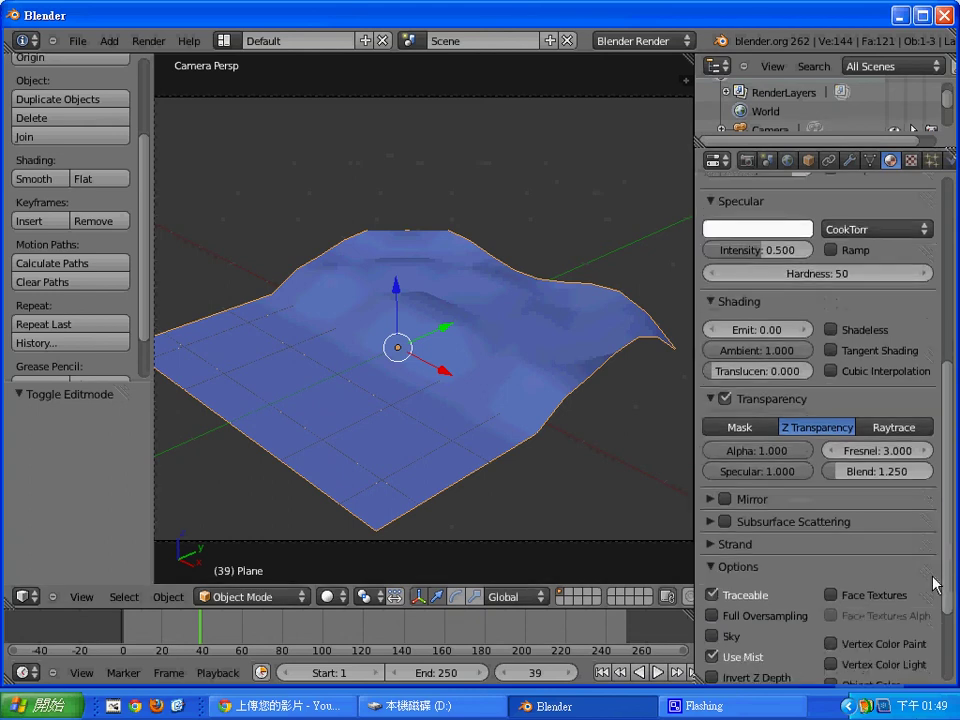
# Stop the wave animation at frame 133 and render a test image with F12
pyautogui.click(657, 672)
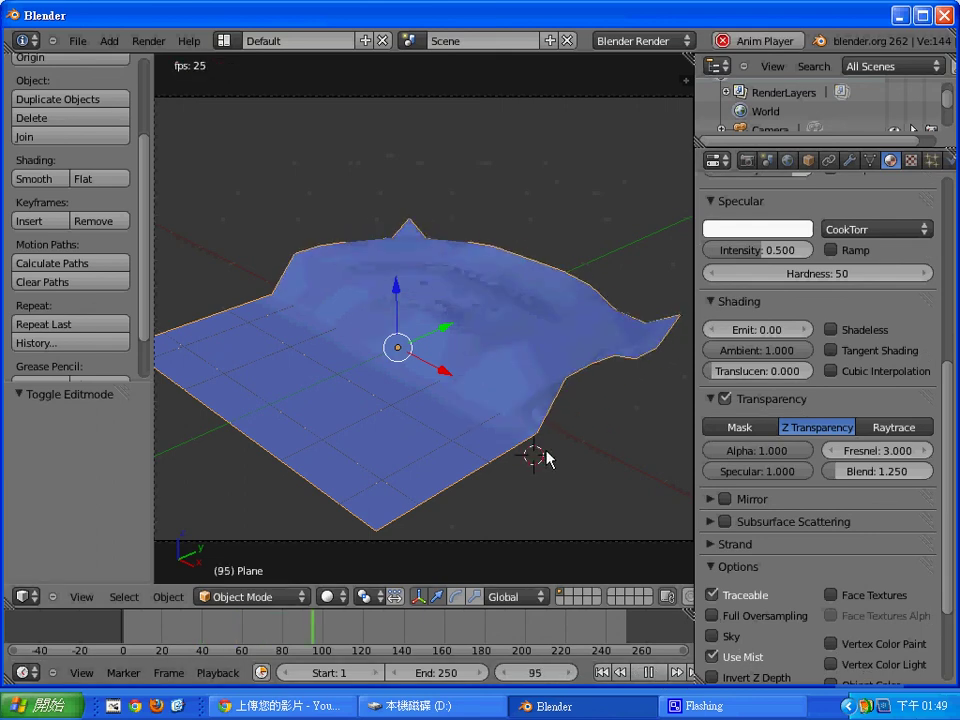
pyautogui.click(648, 672)
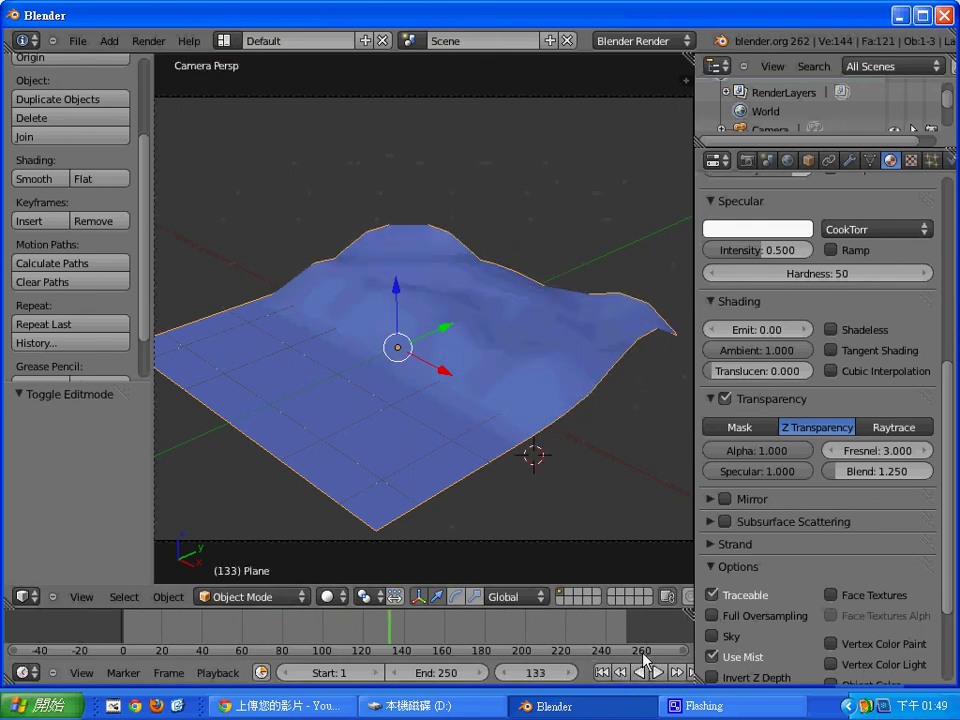
pyautogui.press('F12')
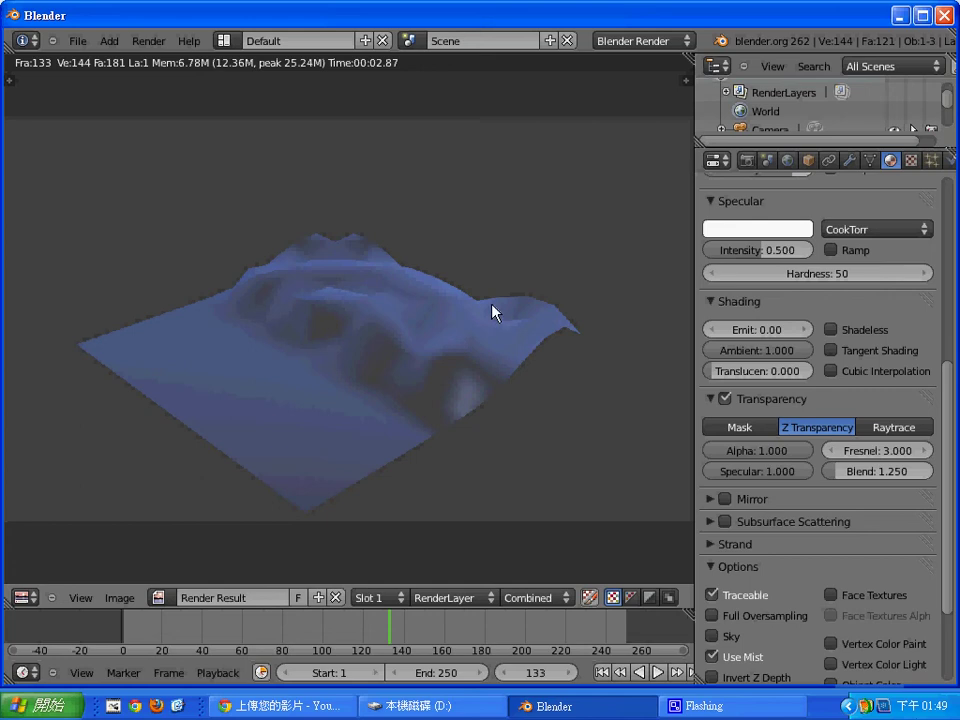
pyautogui.press('Escape')
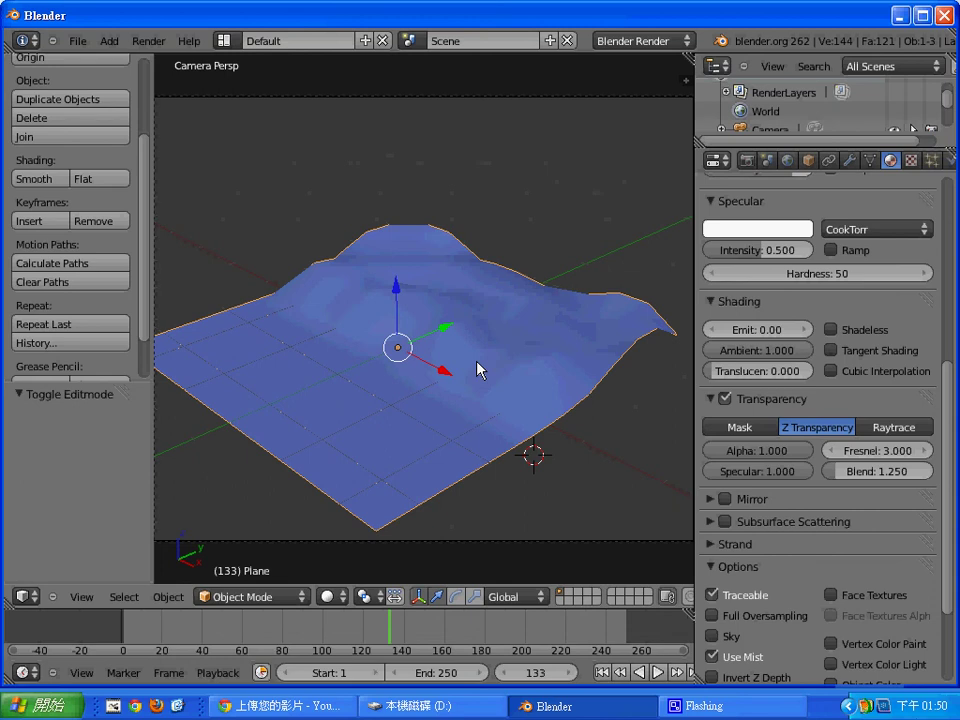
pyautogui.scroll(-3, 477, 370)
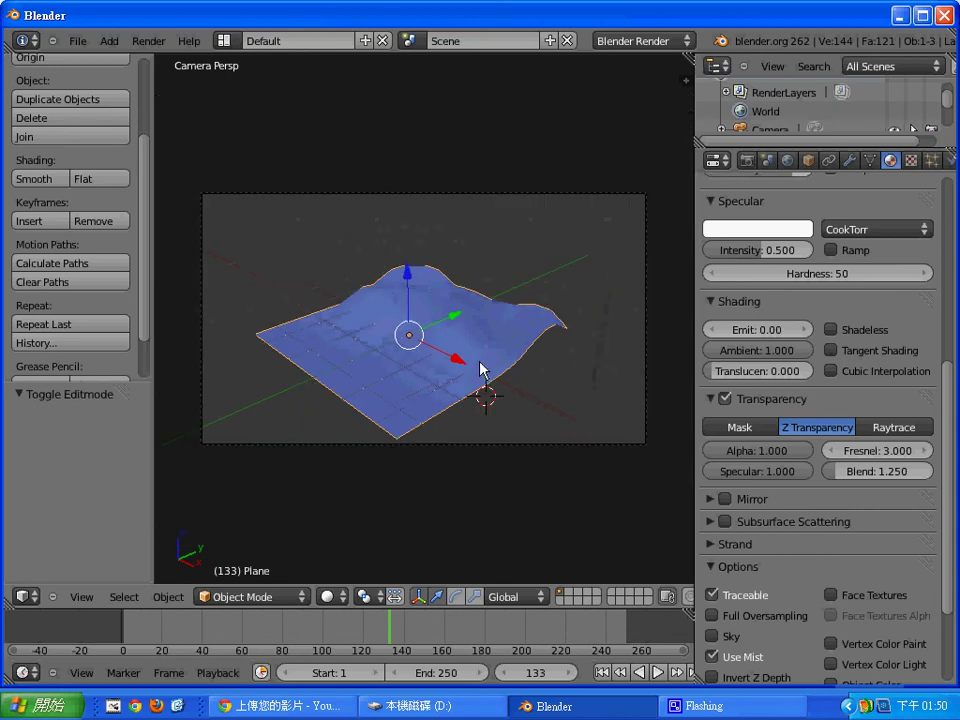
pyautogui.click(80, 597)
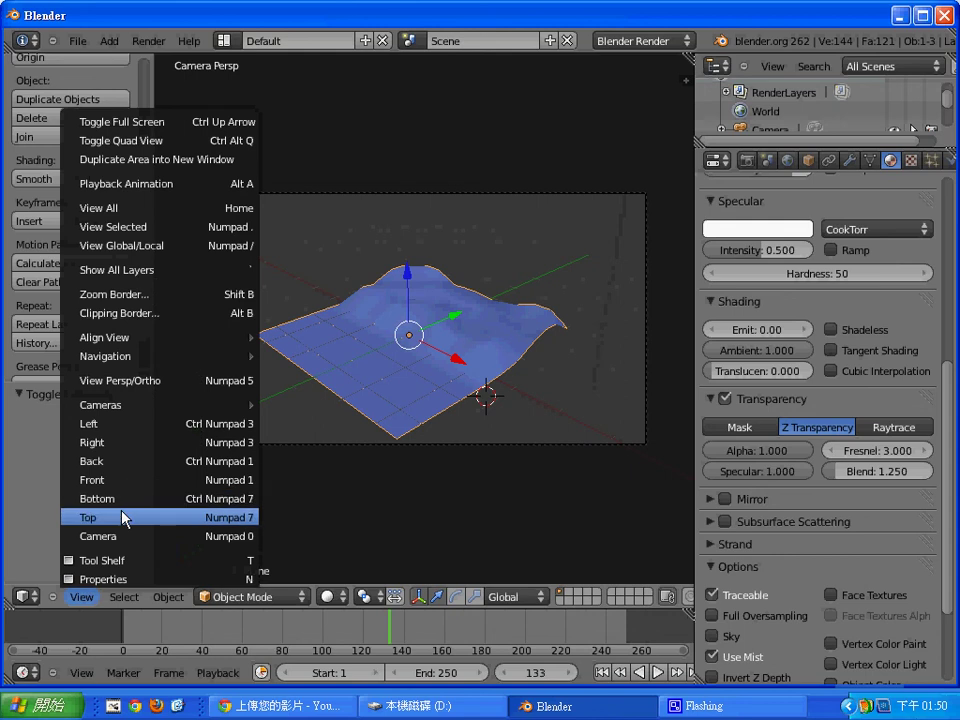
# Switch to Front view, zoom out, and place the 3D cursor below the wave plane
pyautogui.click(120, 481)
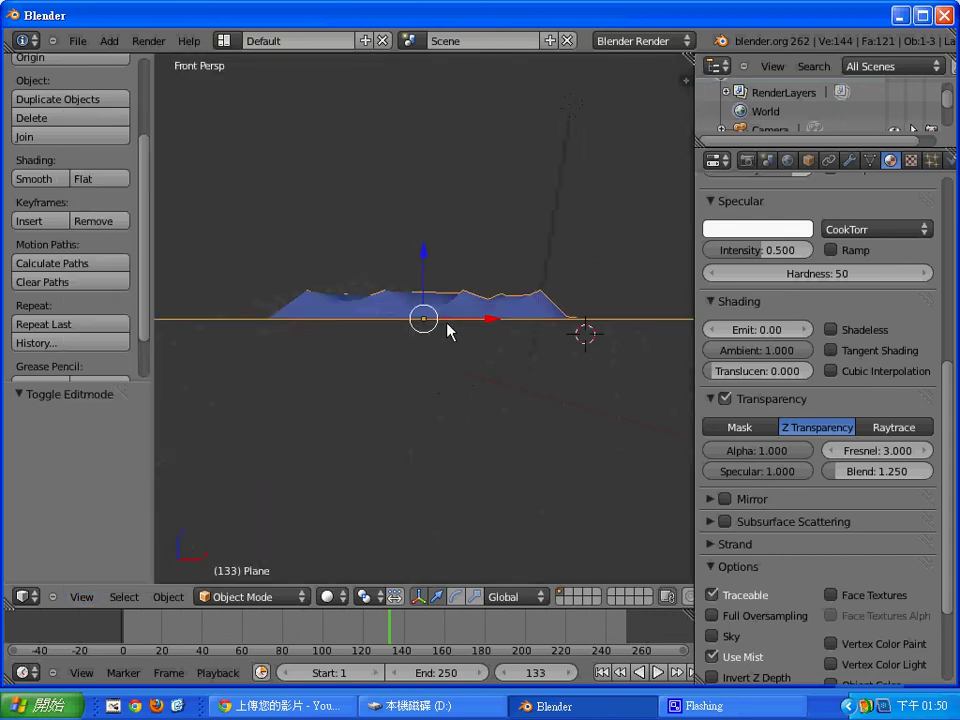
pyautogui.scroll(-3, 452, 323)
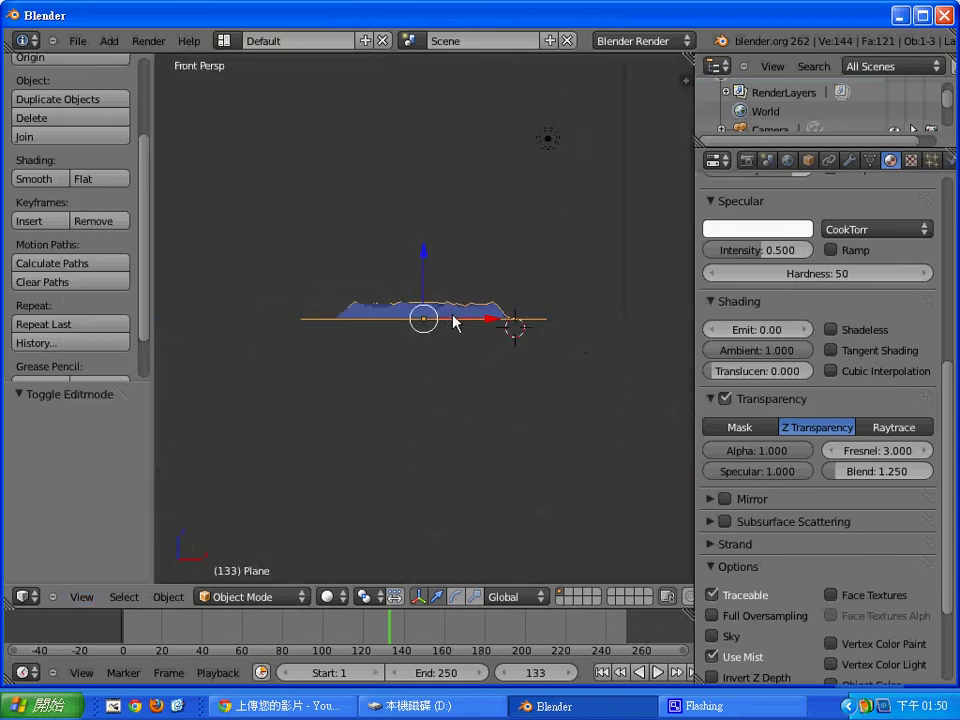
pyautogui.click(421, 420)
# Add a new plane below the wave and scale it to about 2.1
pyautogui.hotkey('shift', 'a')
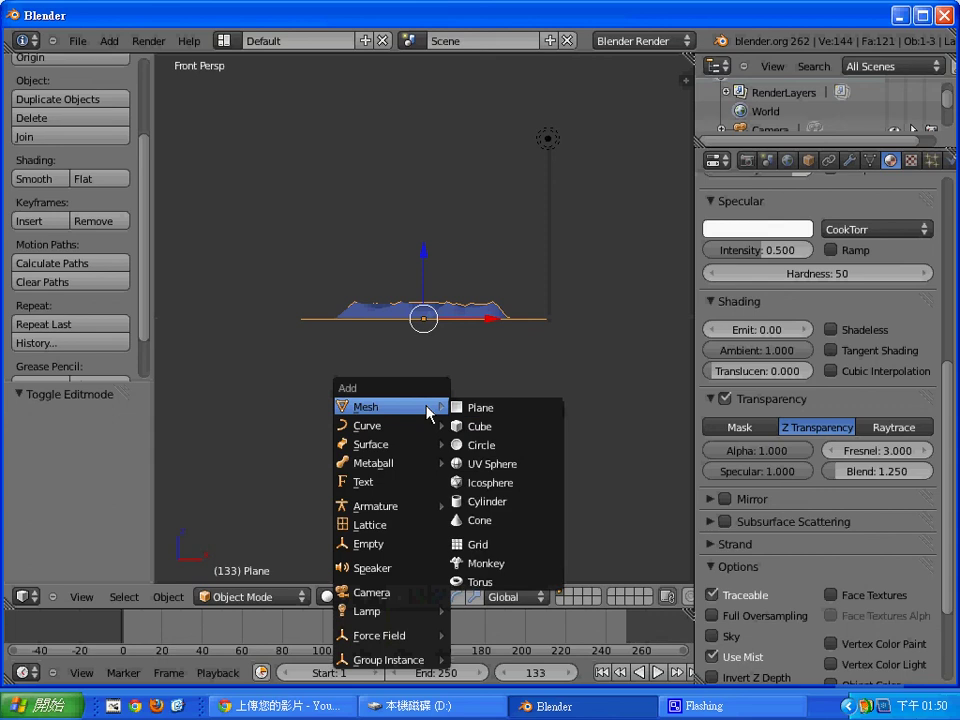
pyautogui.click(482, 407)
pyautogui.press('s')
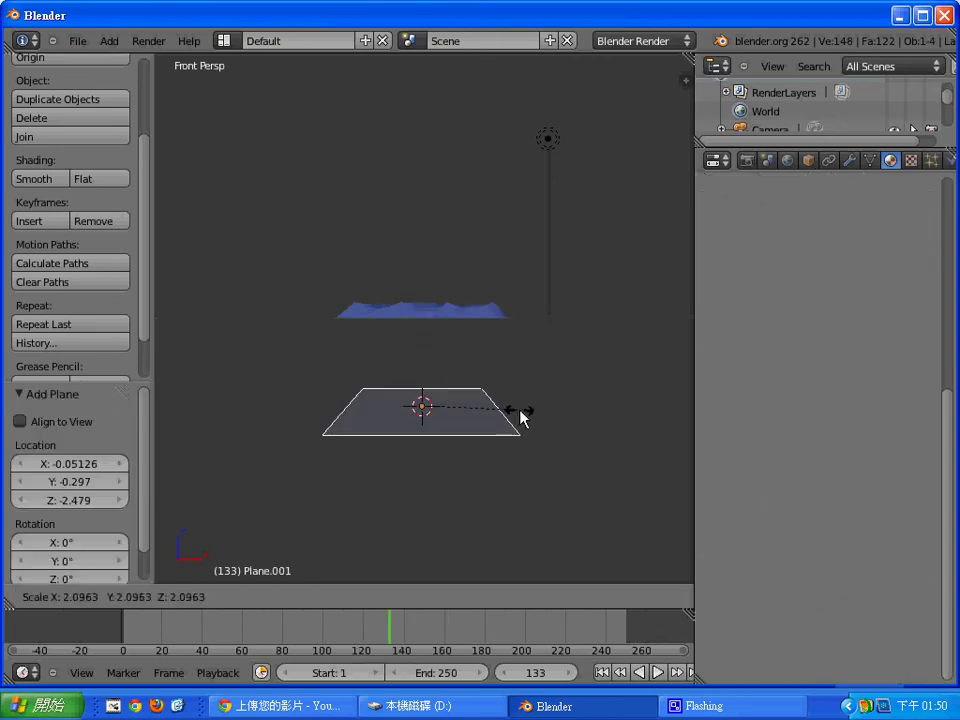
pyautogui.click(521, 418)
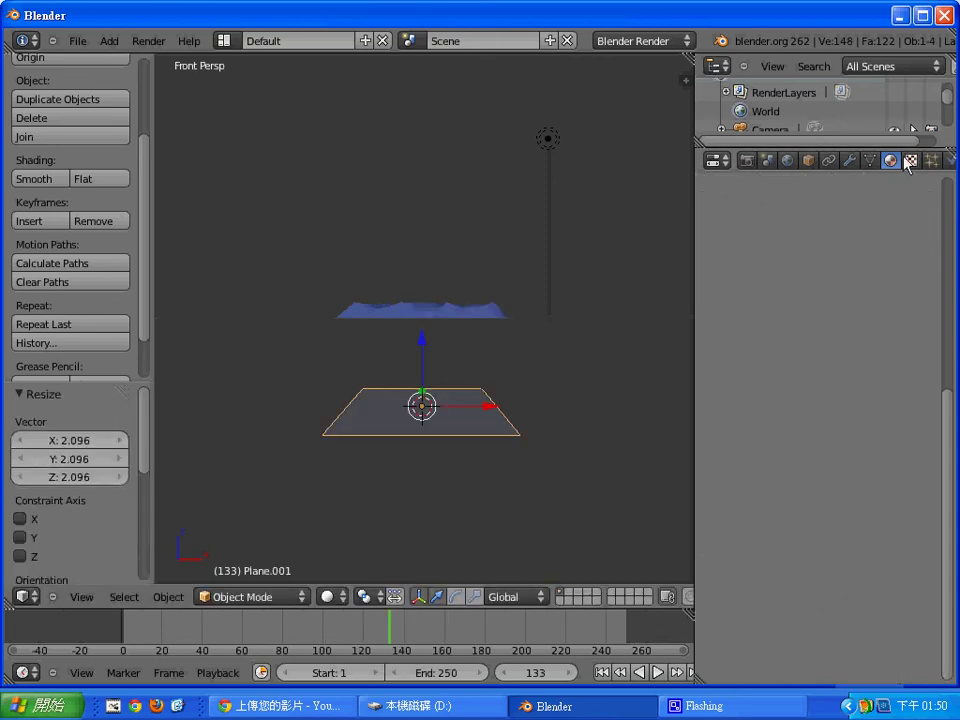
# Give the new plane a Clouds texture and a new blue diffuse material, Material.002
pyautogui.click(910, 161)
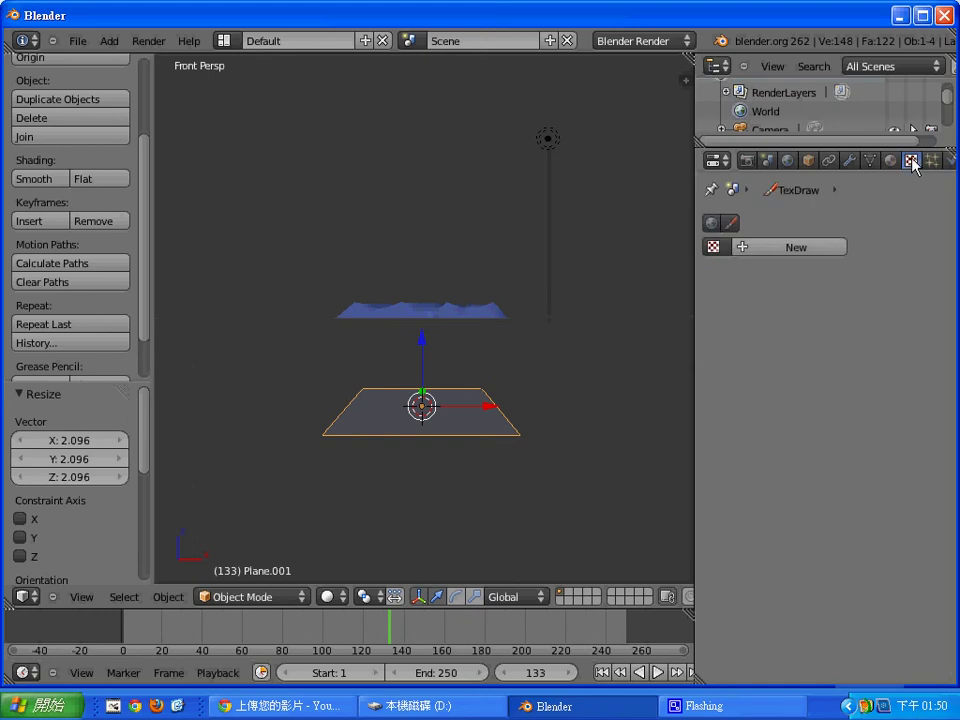
pyautogui.click(808, 248)
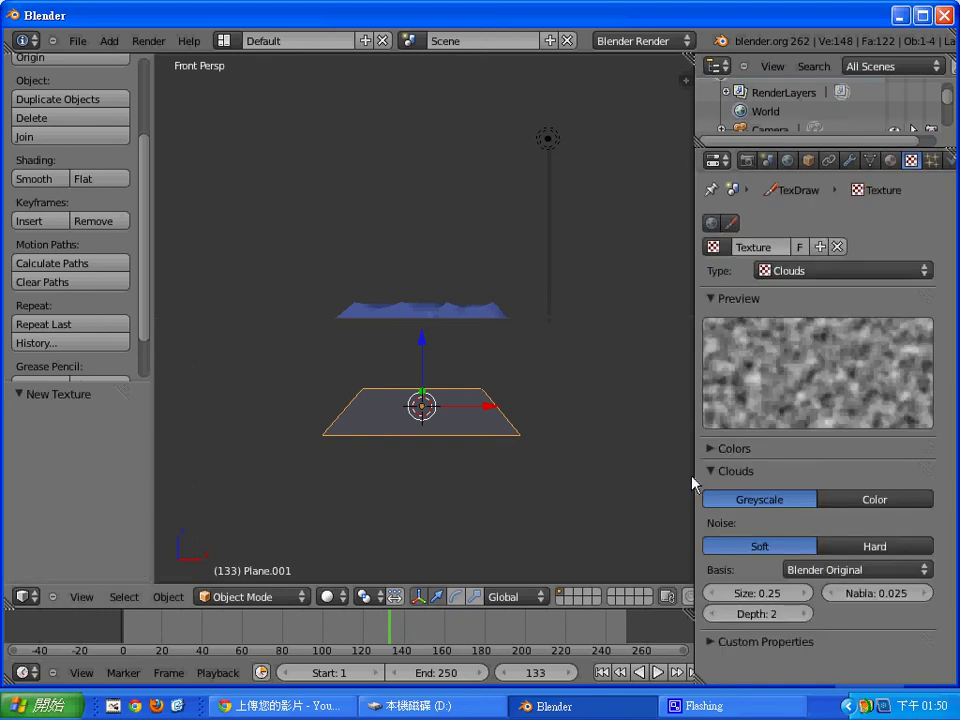
pyautogui.click(890, 161)
pyautogui.click(797, 283)
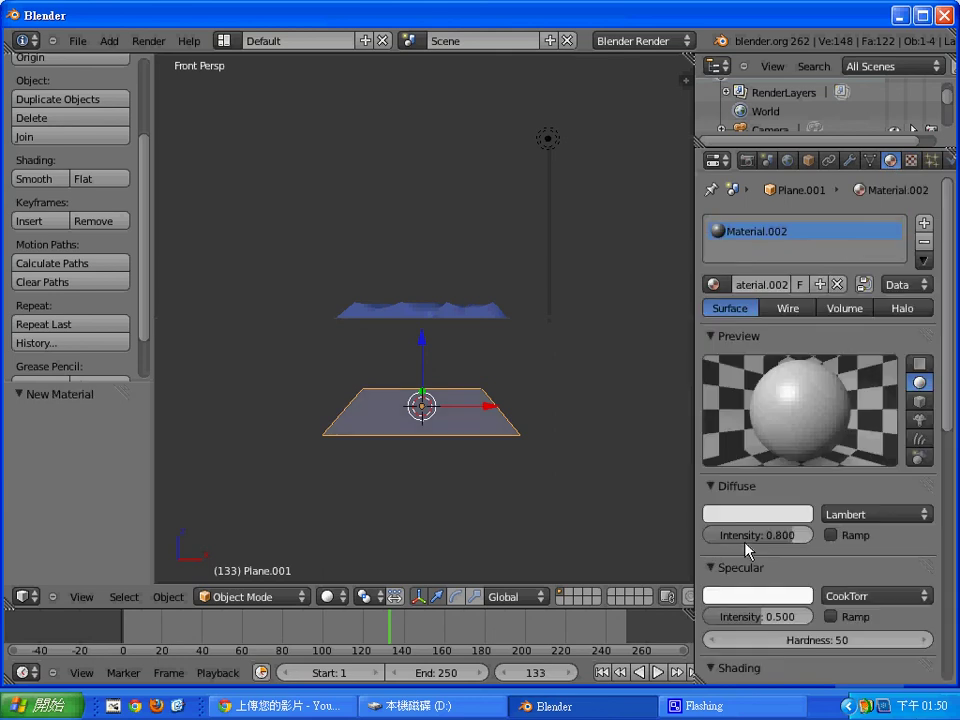
pyautogui.click(755, 514)
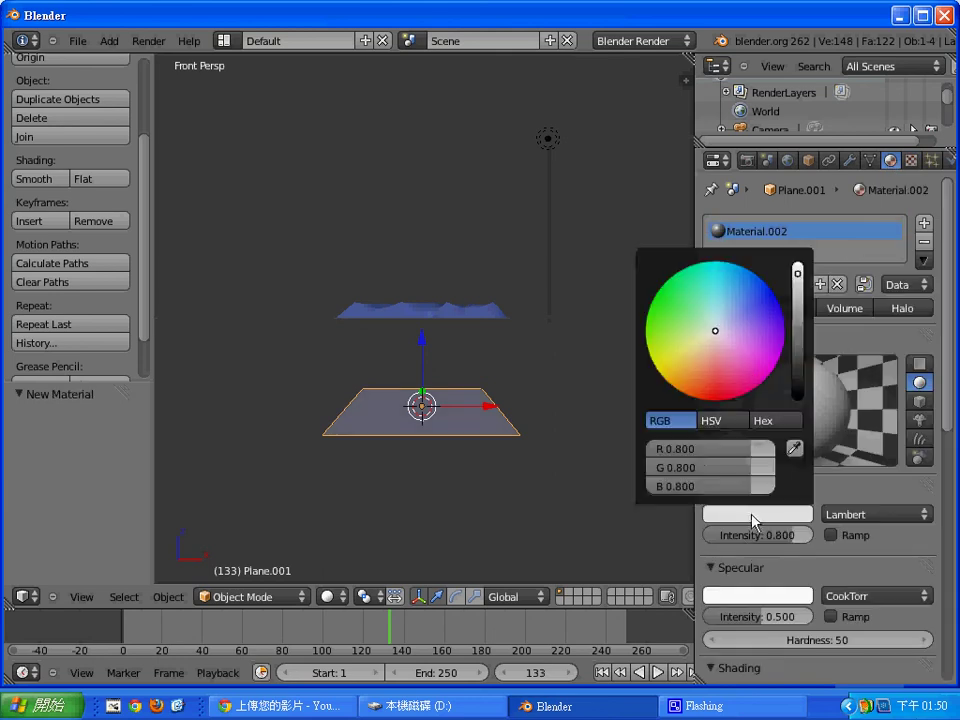
pyautogui.click(769, 299)
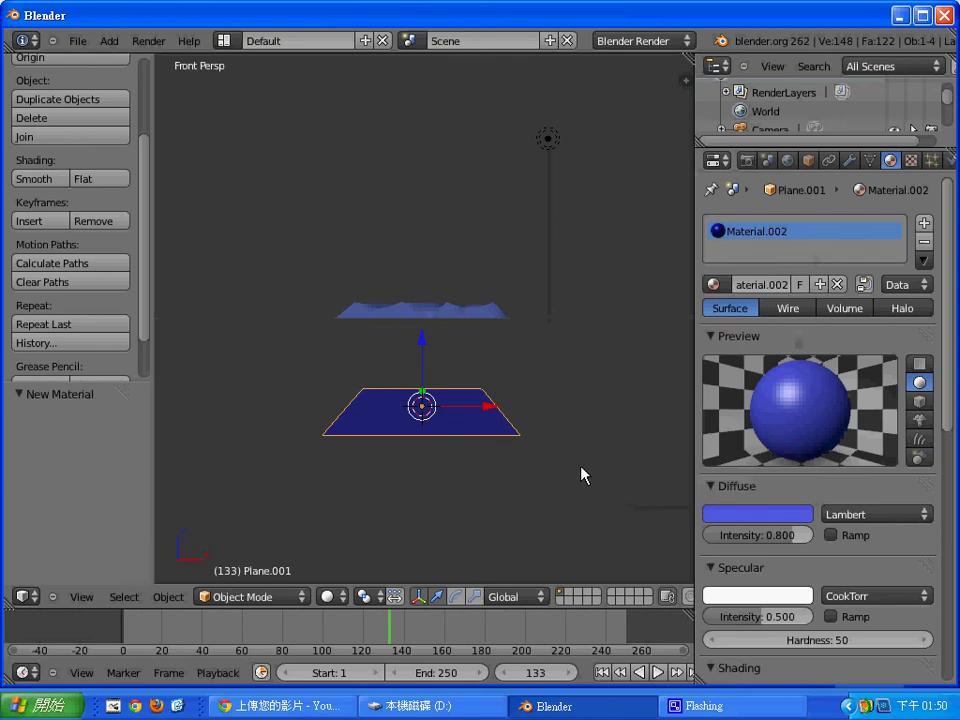
pyautogui.scroll(-1, 560, 405)
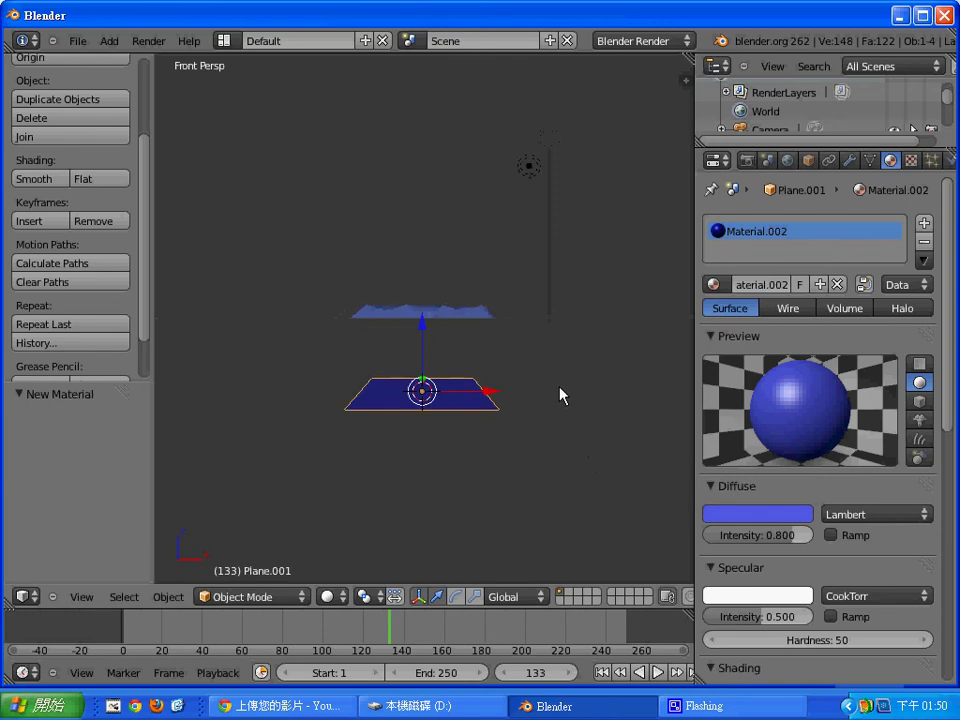
# Render the two-plane scene, then switch briefly to the browser and back to Blender
pyautogui.press('F12')
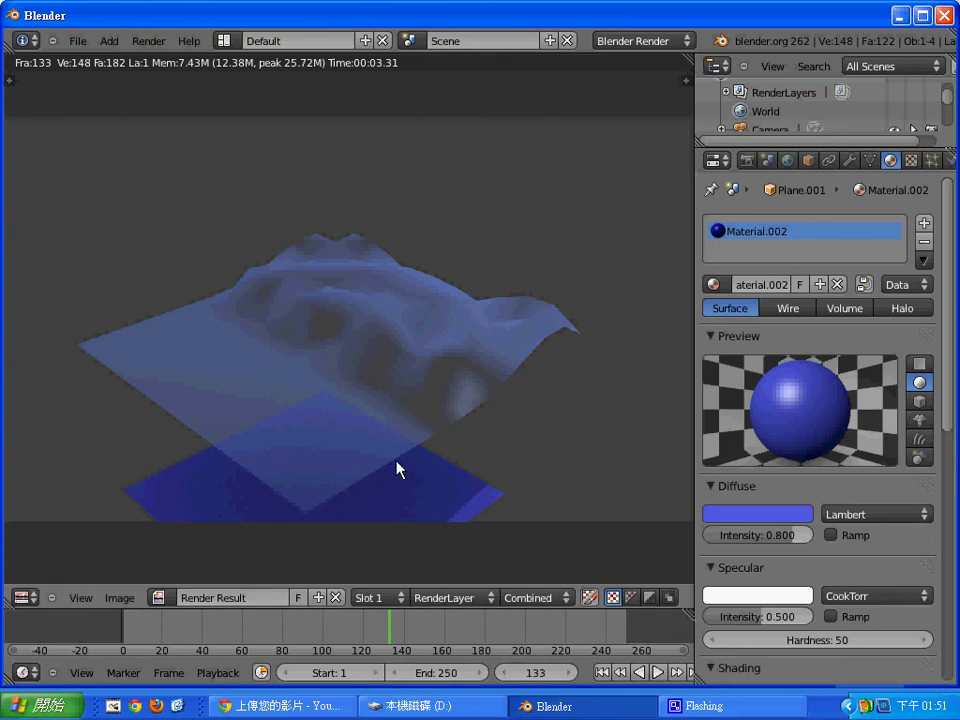
pyautogui.click(328, 713)
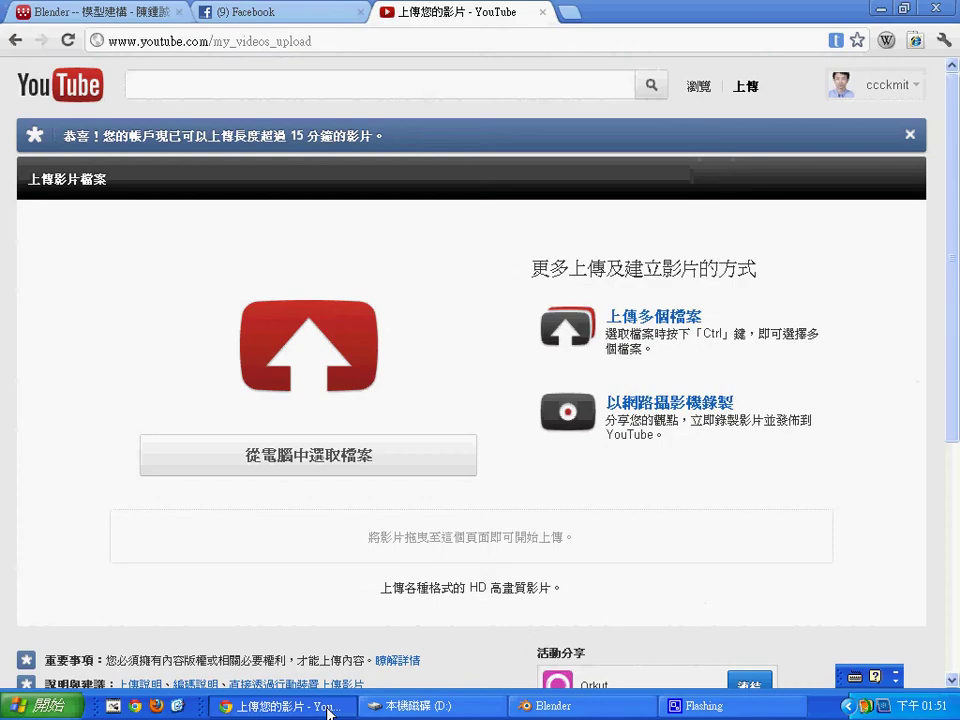
pyautogui.click(328, 713)
pyautogui.click(615, 708)
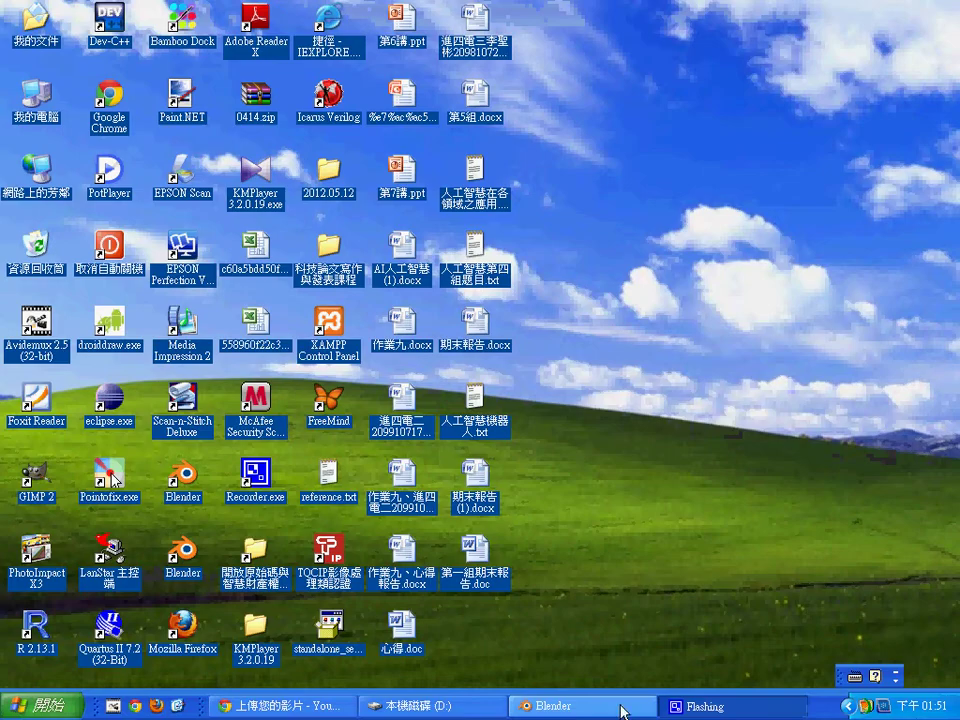
pyautogui.click(620, 713)
# Scale the blue base plane Plane.001 up to 3.133 and check it in a frame 133 render
pyautogui.press('Escape')
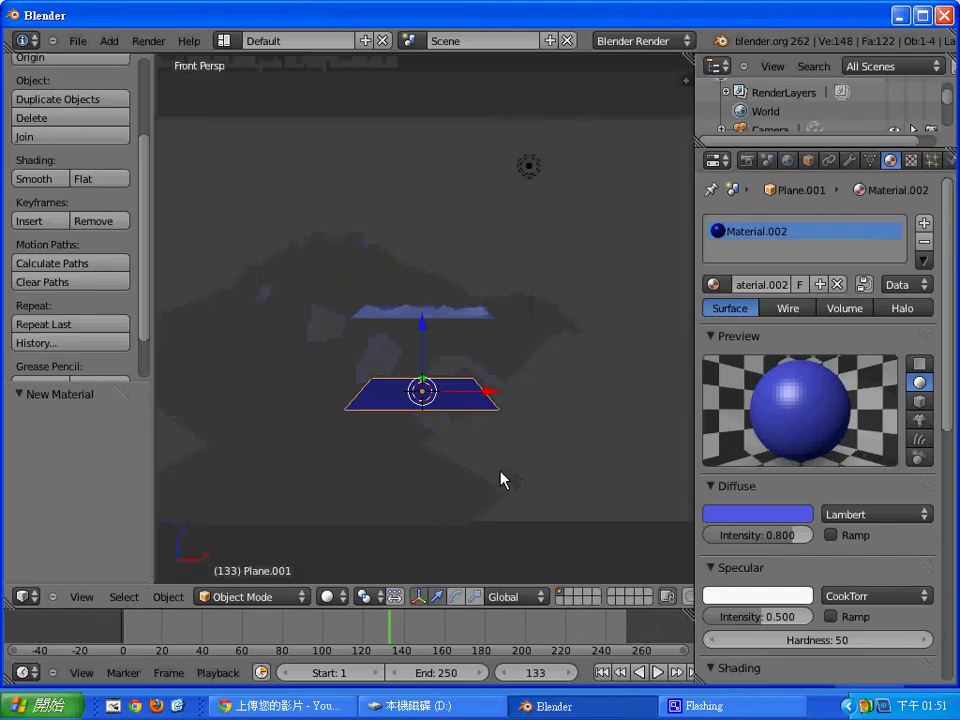
pyautogui.press('s')
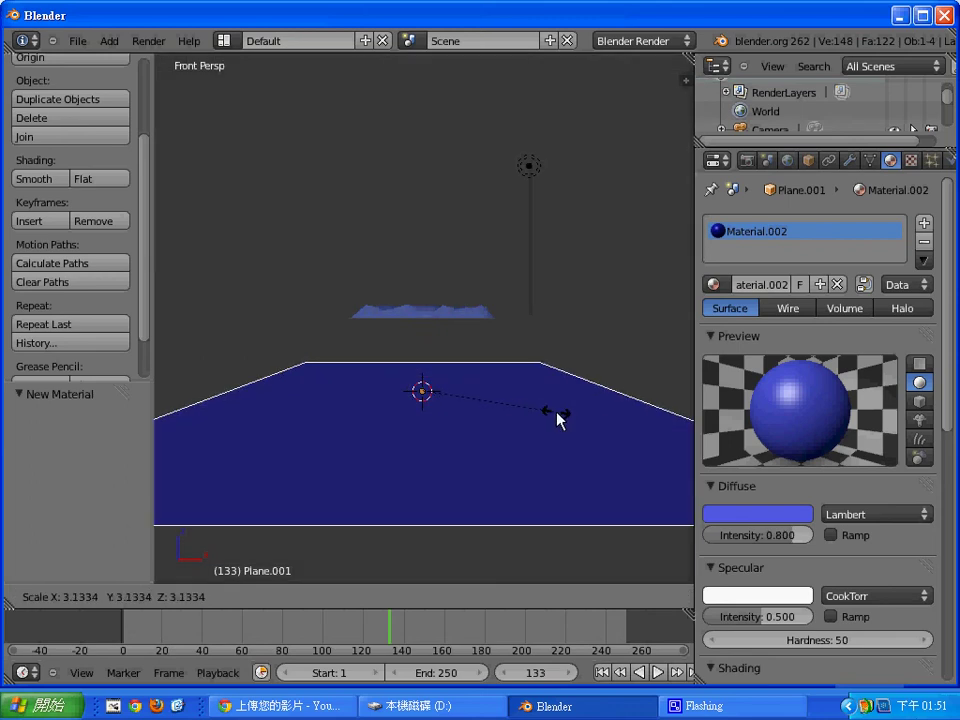
pyautogui.click(557, 415)
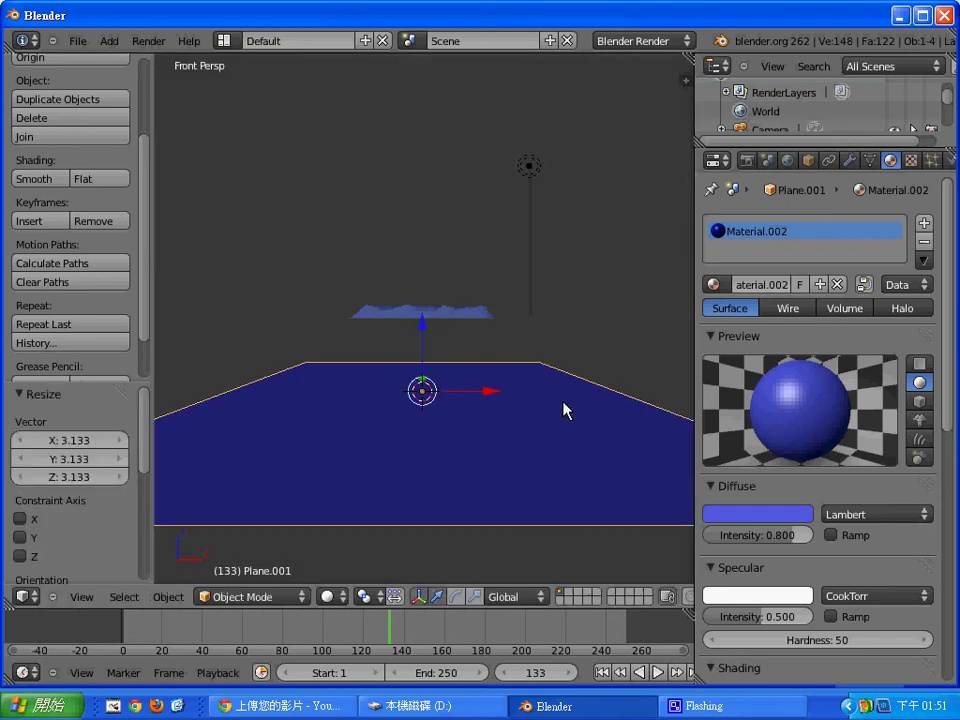
pyautogui.press('F12')
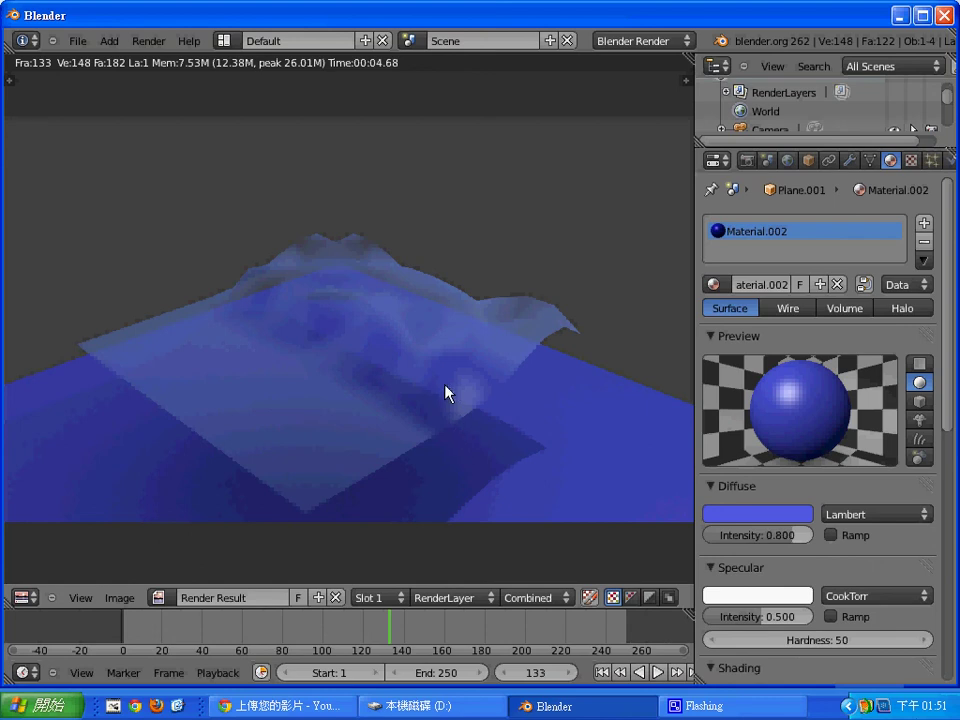
pyautogui.press('Escape')
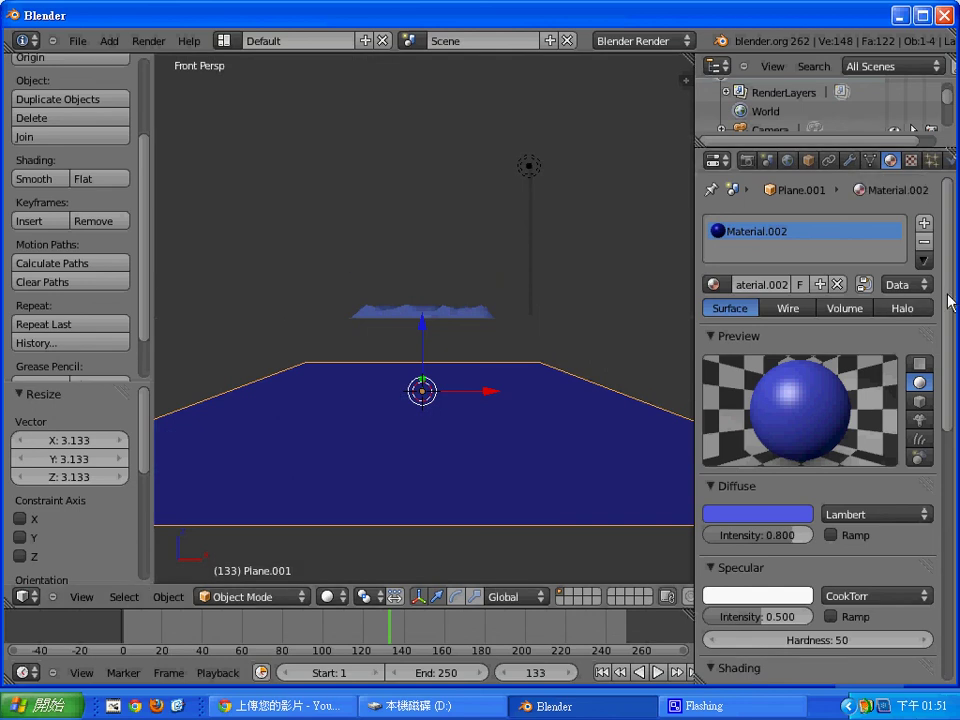
# Turn off shadow Receive on the base plane's material and render to check the result
pyautogui.moveTo(945, 300); pyautogui.dragTo(955, 557)
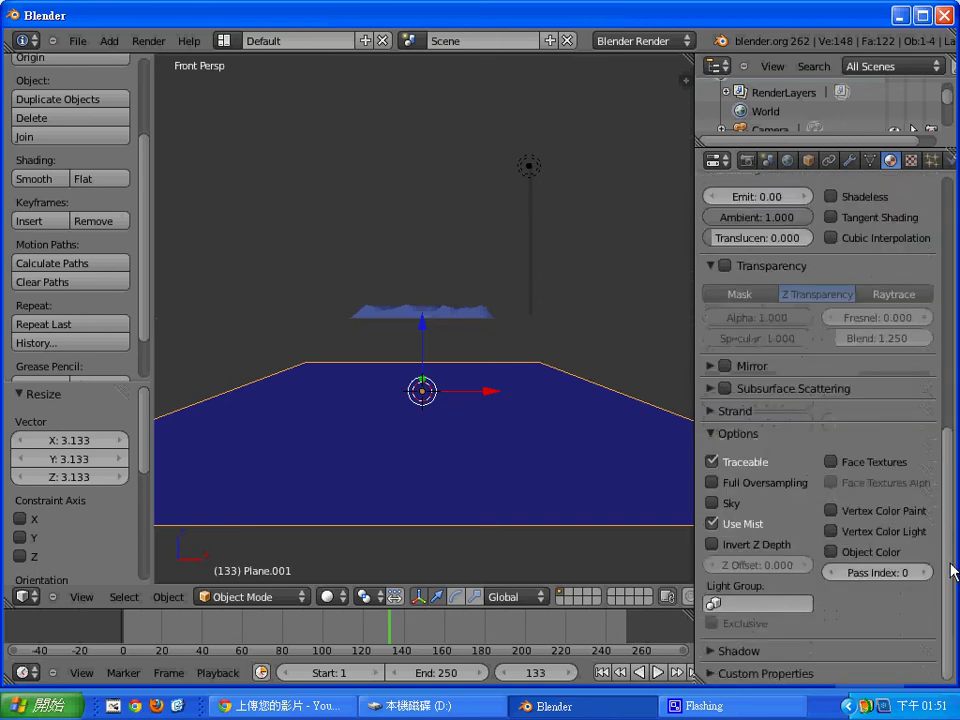
pyautogui.click(742, 653)
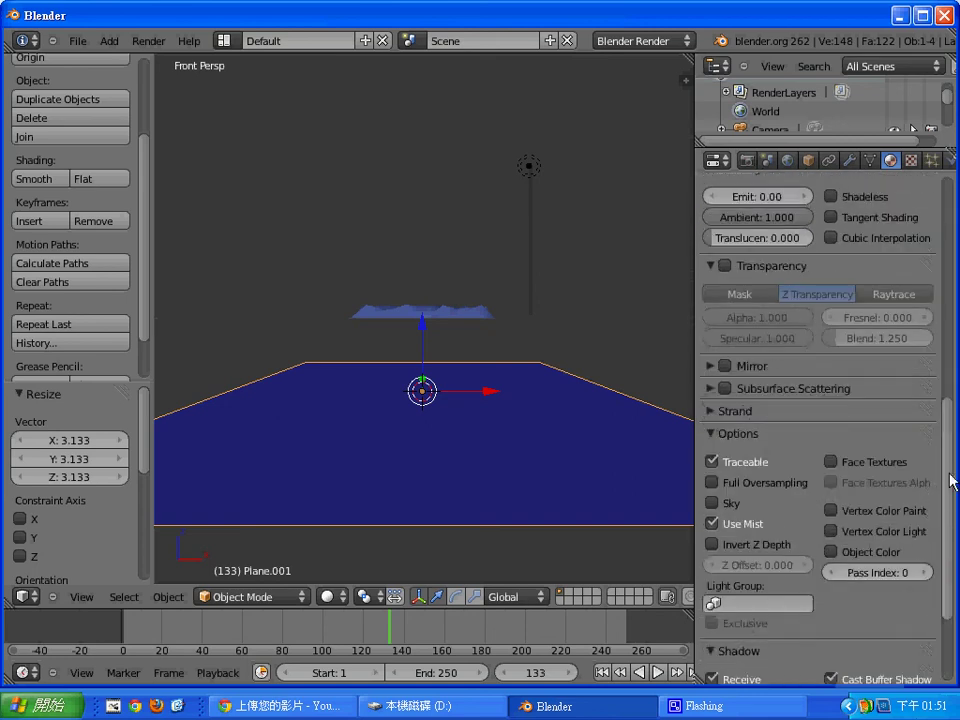
pyautogui.scroll(-3, 928, 575)
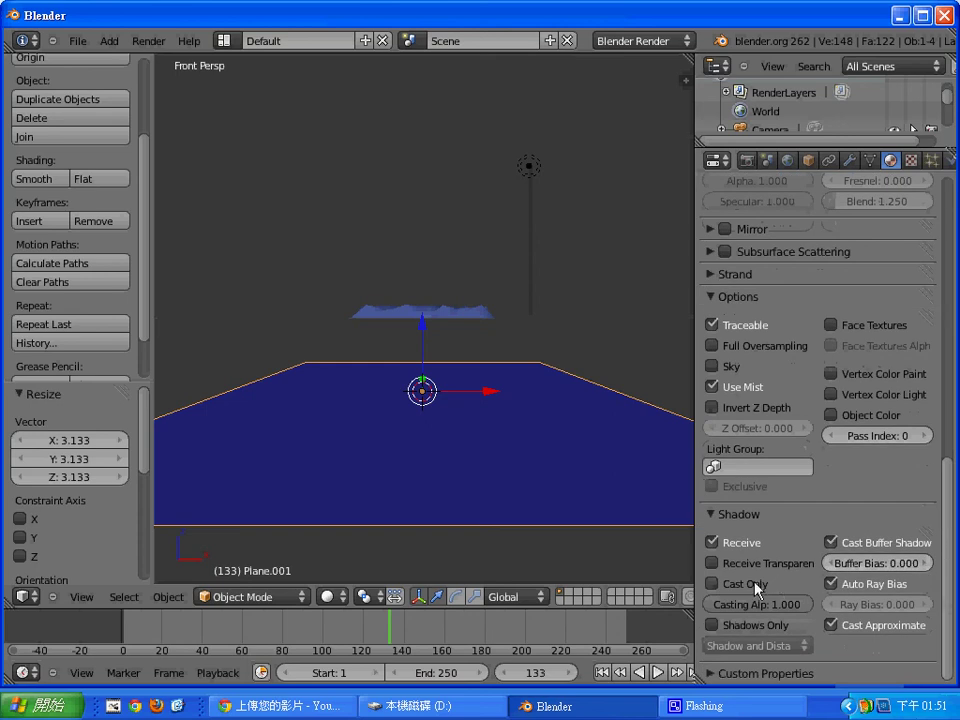
pyautogui.click(712, 543)
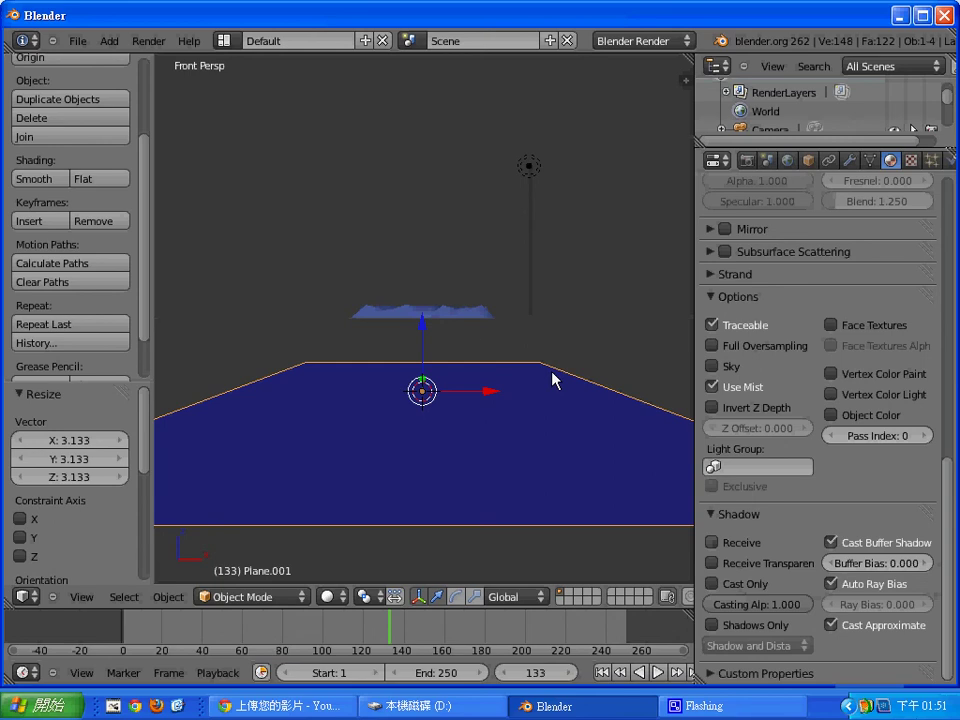
pyautogui.press('F12')
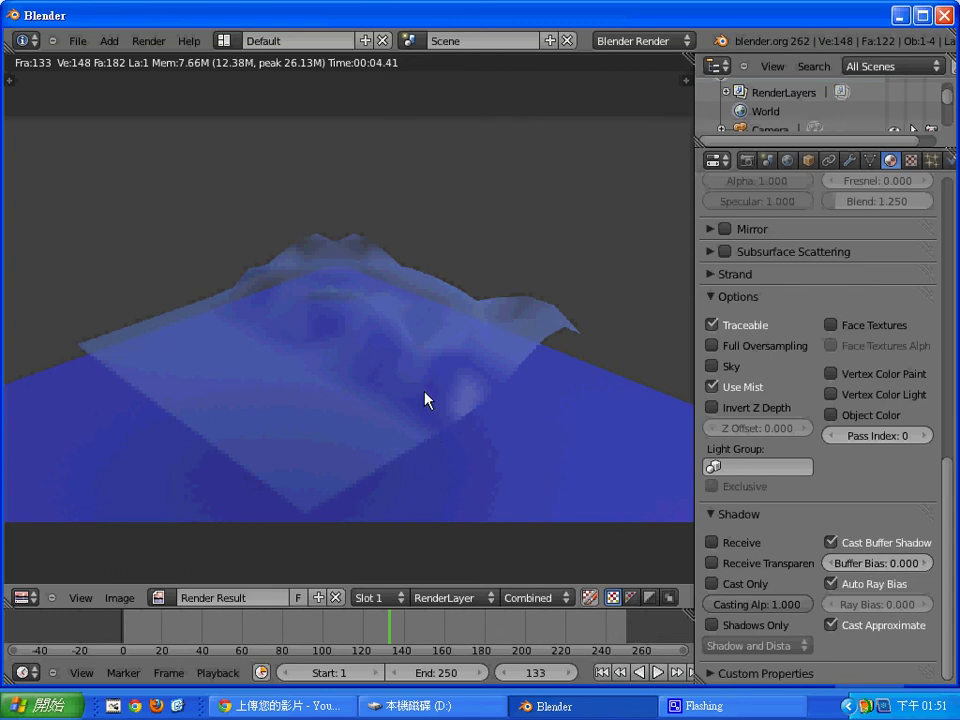
pyautogui.press('Escape')
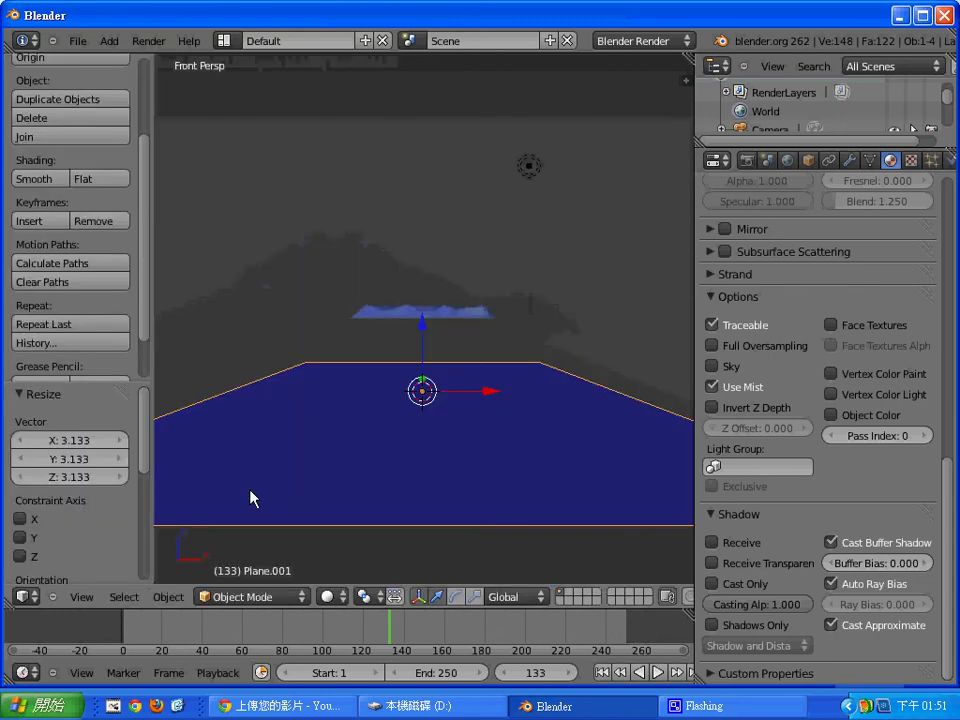
# Switch to the top view, zoom out, and select the large blue base plane
pyautogui.click(81, 597)
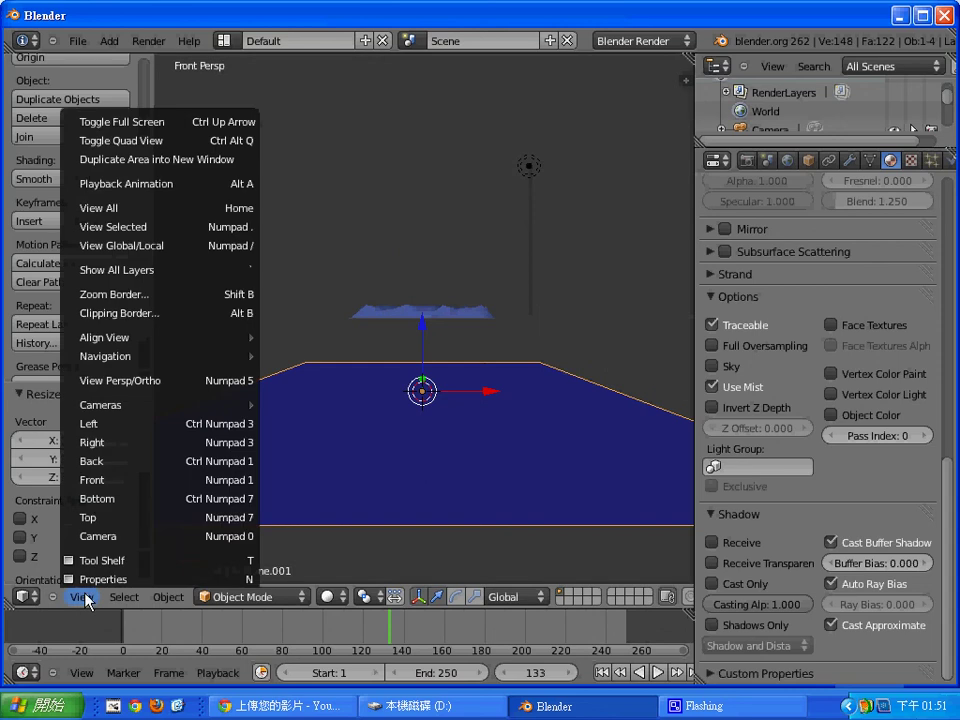
pyautogui.click(165, 518)
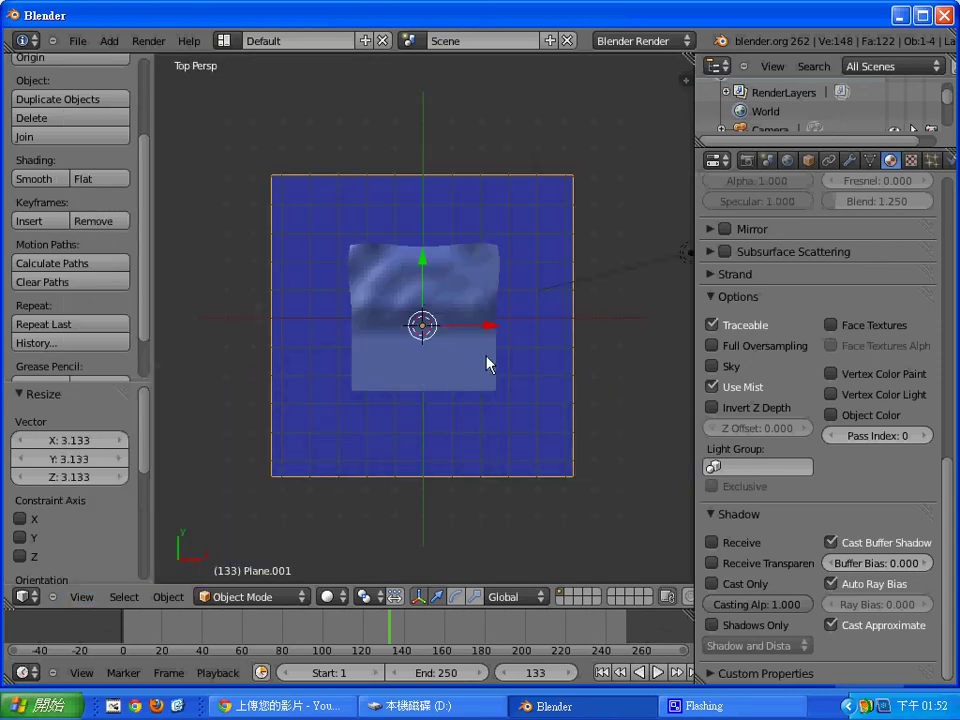
pyautogui.scroll(-1, 613, 415)
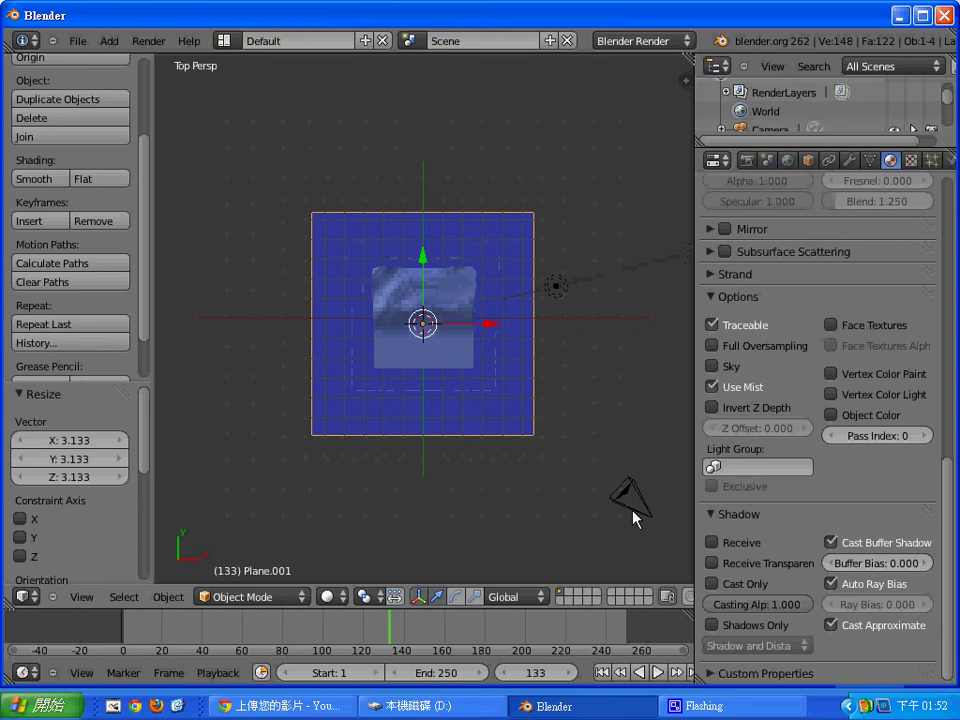
pyautogui.rightClick(432, 333)
pyautogui.rightClick(493, 400)
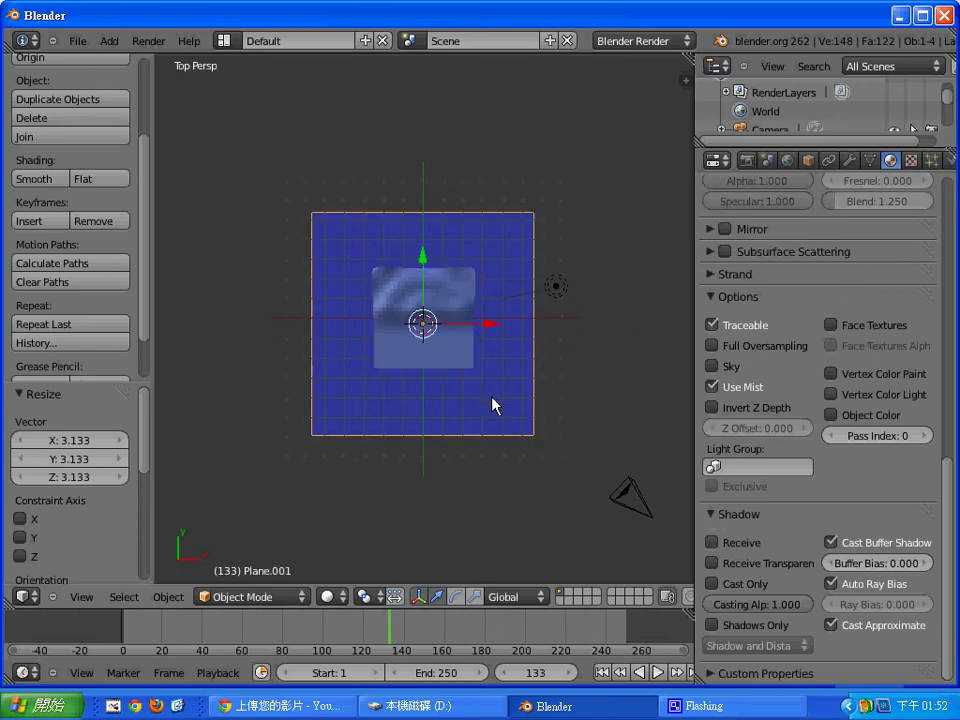
# Move the base plane up and to the left, fine-tuning its position between test renders
pyautogui.press('g')
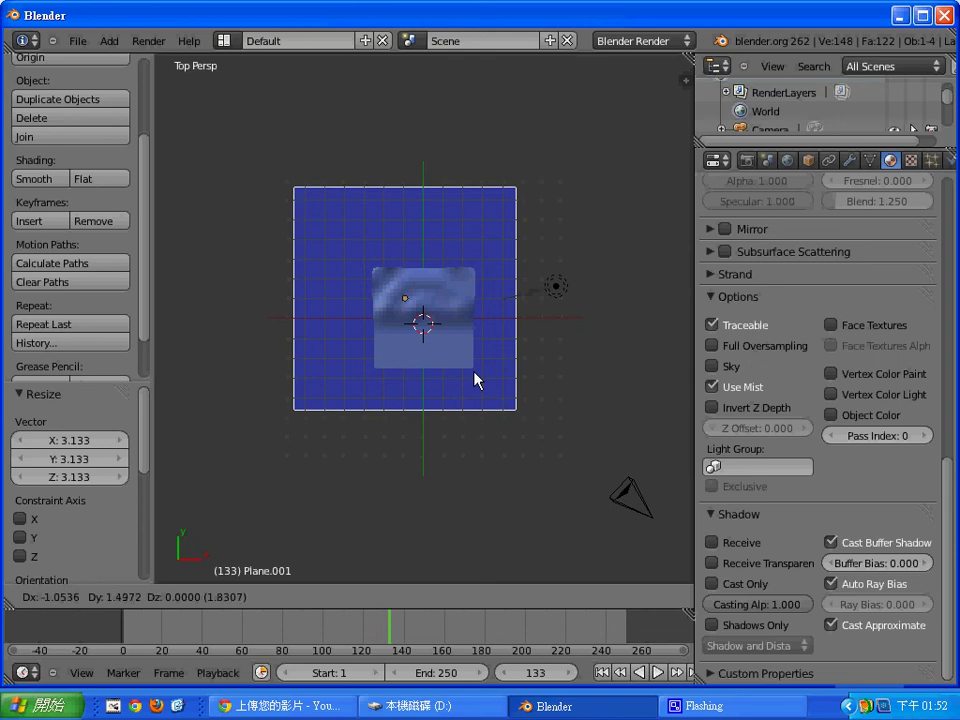
pyautogui.click(476, 379)
pyautogui.press('F12')
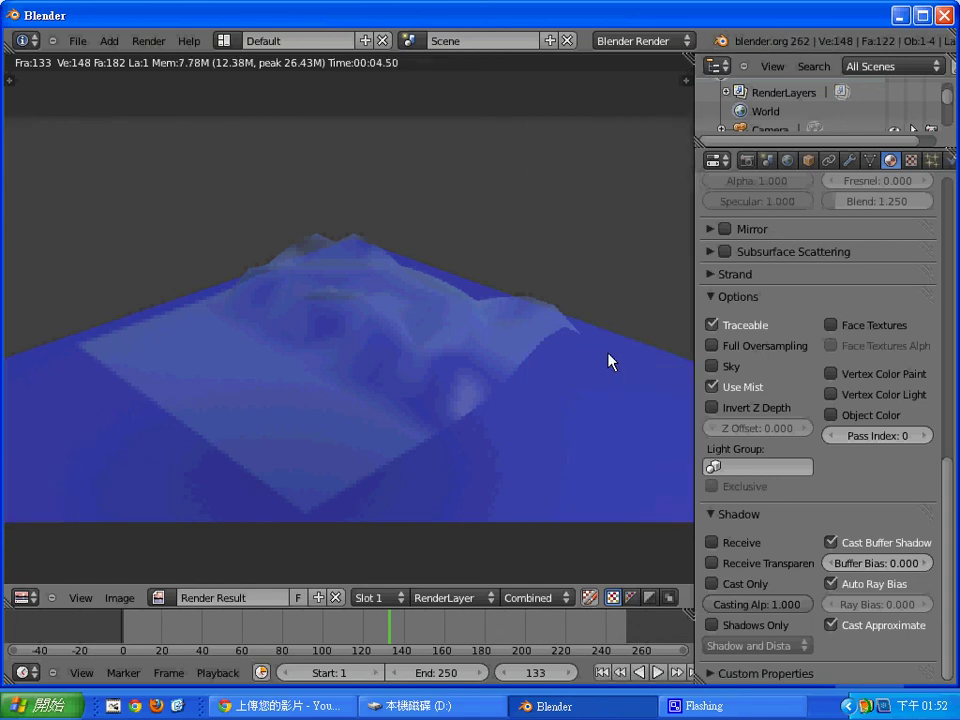
pyautogui.press('Escape')
pyautogui.press('g')
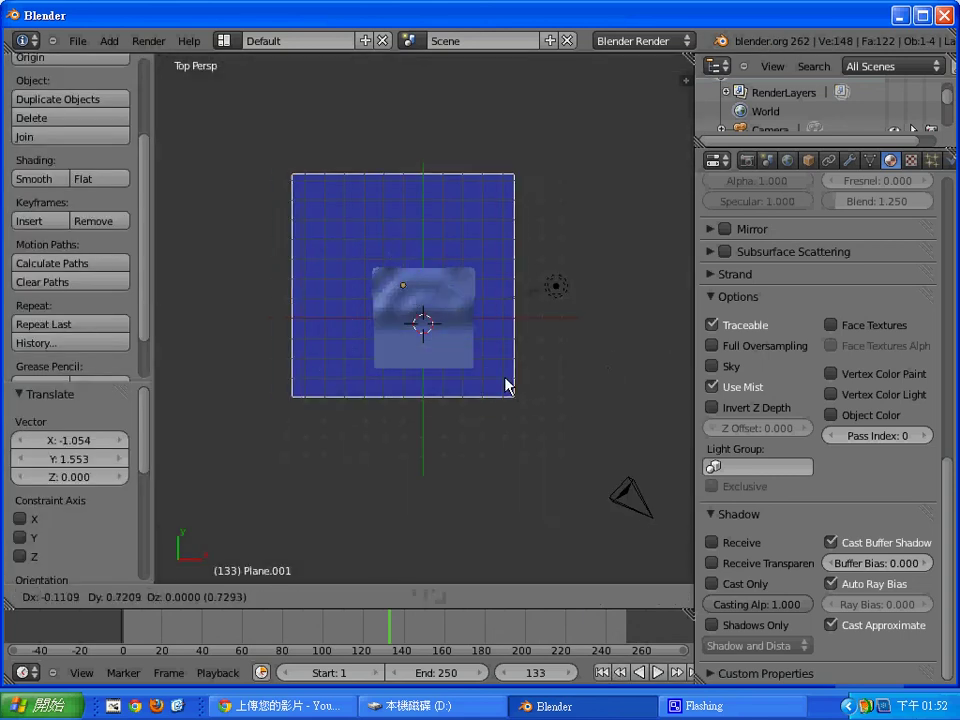
pyautogui.click(522, 381)
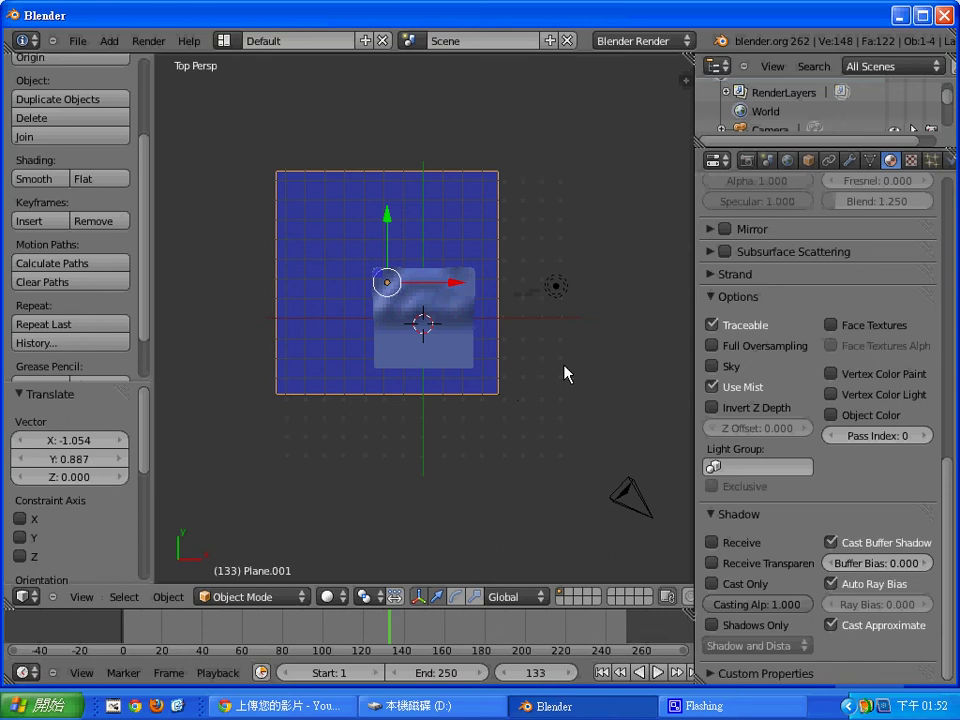
pyautogui.press('F12')
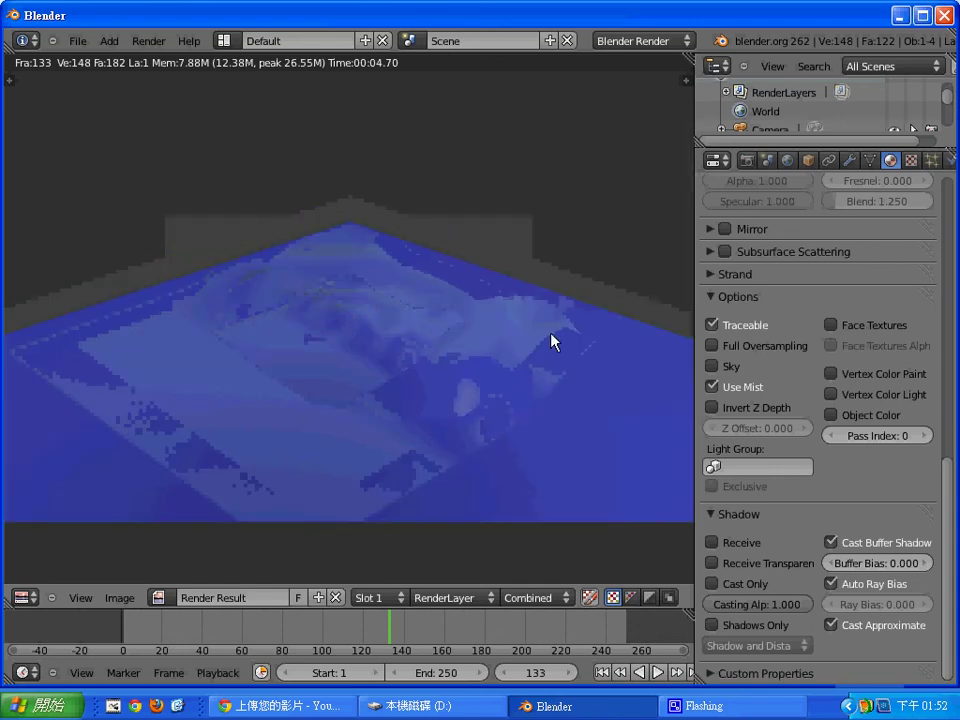
pyautogui.click(659, 675)
pyautogui.press('Escape')
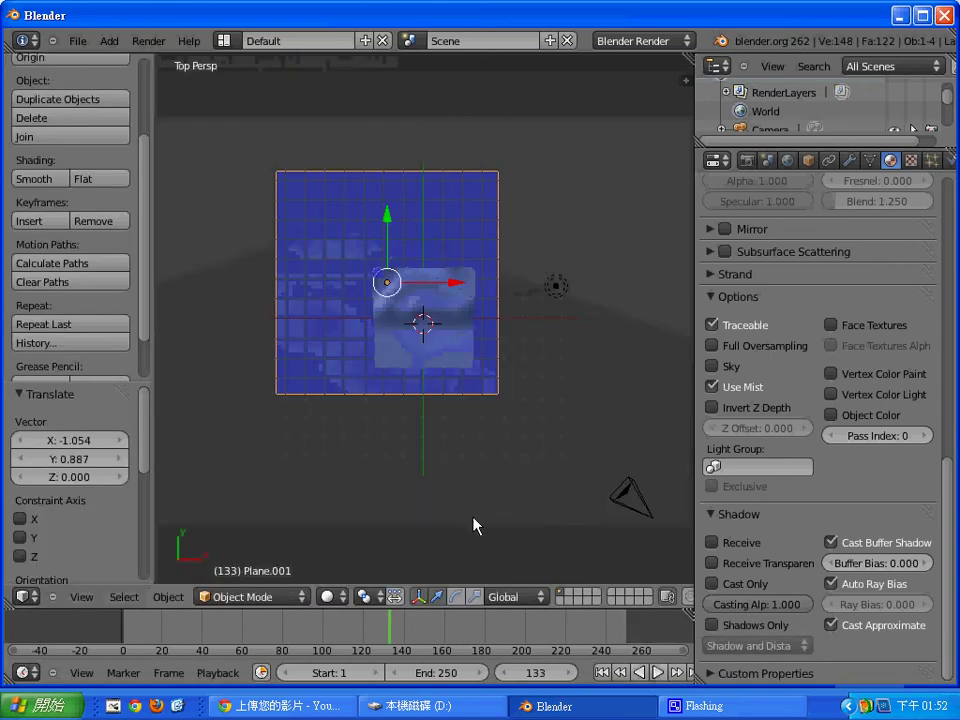
# Switch to the camera view and play the wave animation over the offset blue plane
pyautogui.click(79, 598)
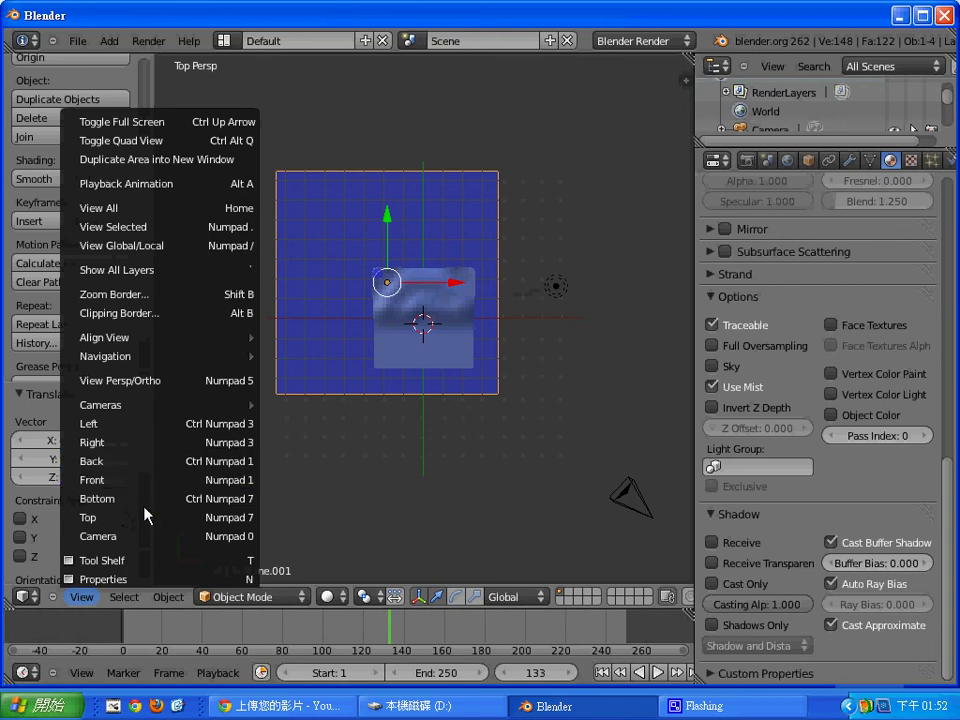
pyautogui.click(145, 536)
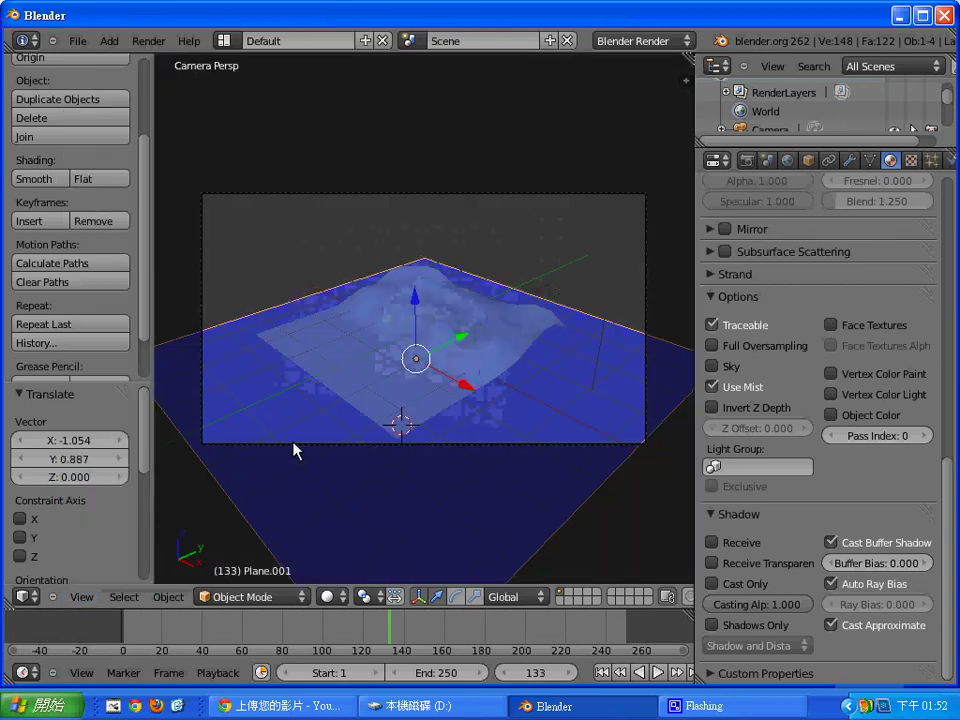
pyautogui.click(657, 672)
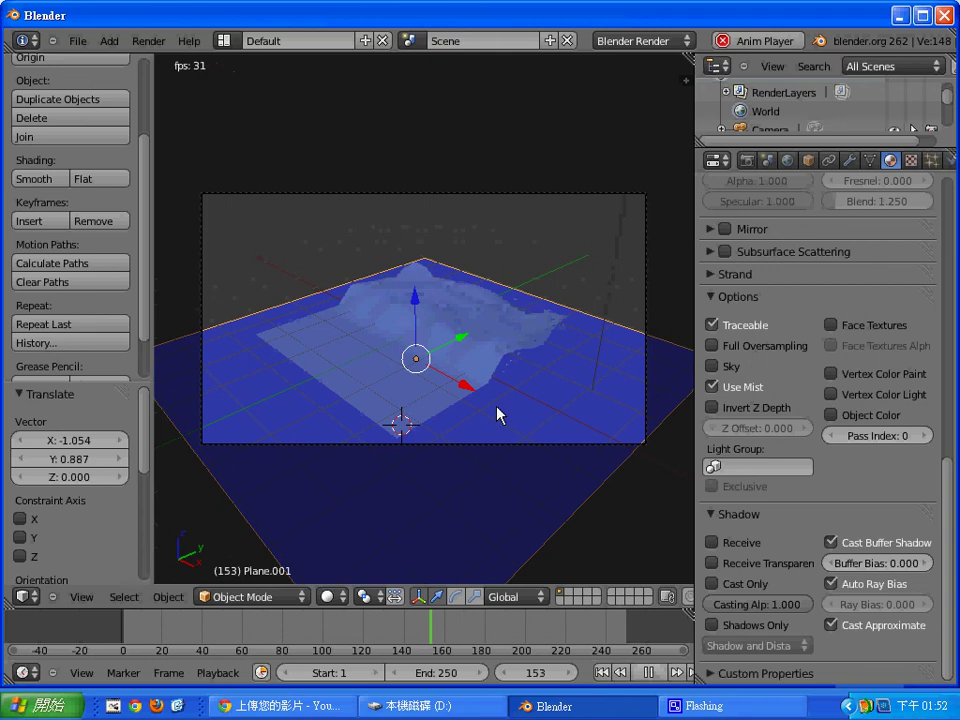